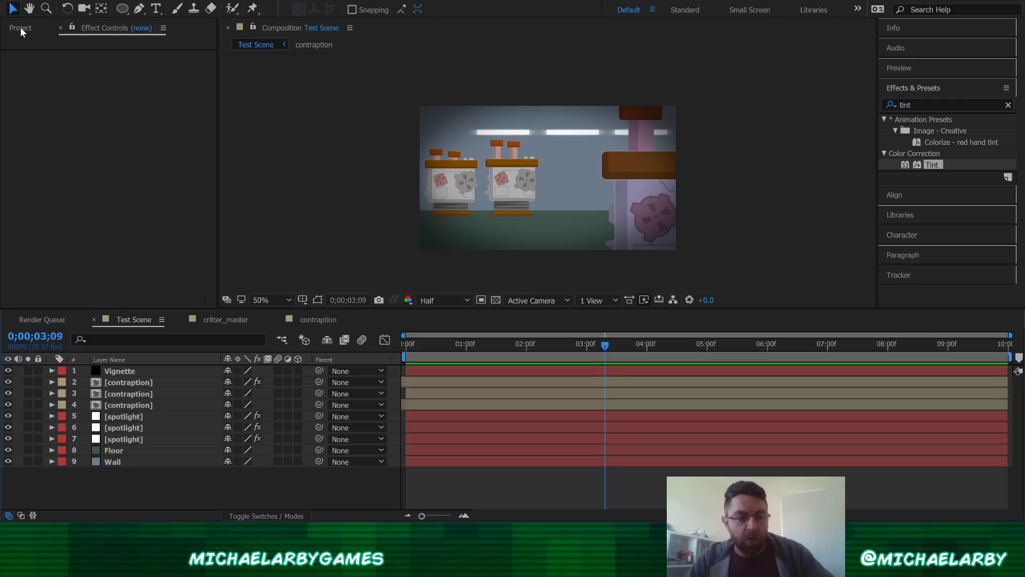
Duplicate the critter_master composition in the project
click(19, 28)
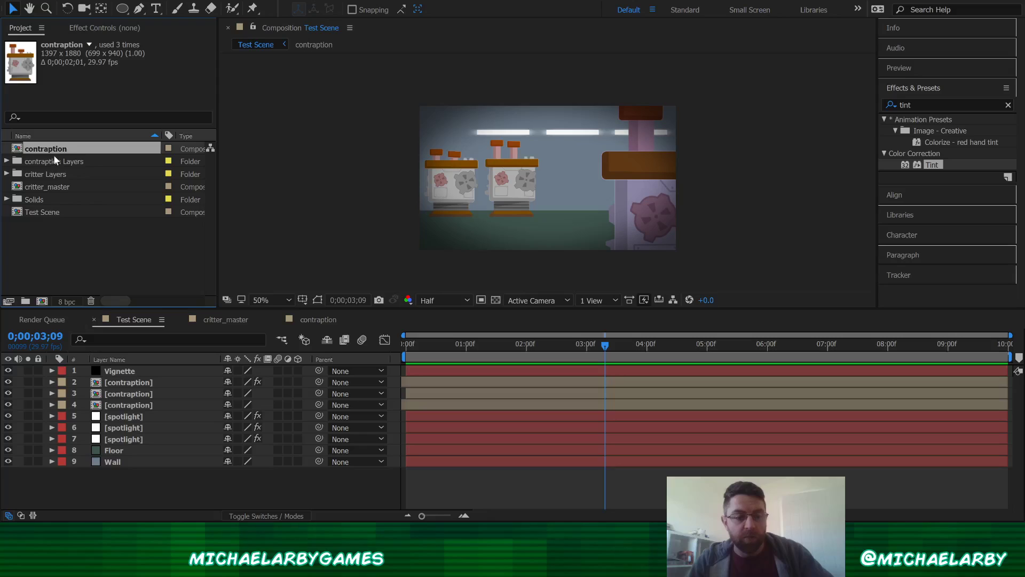
click(220, 320)
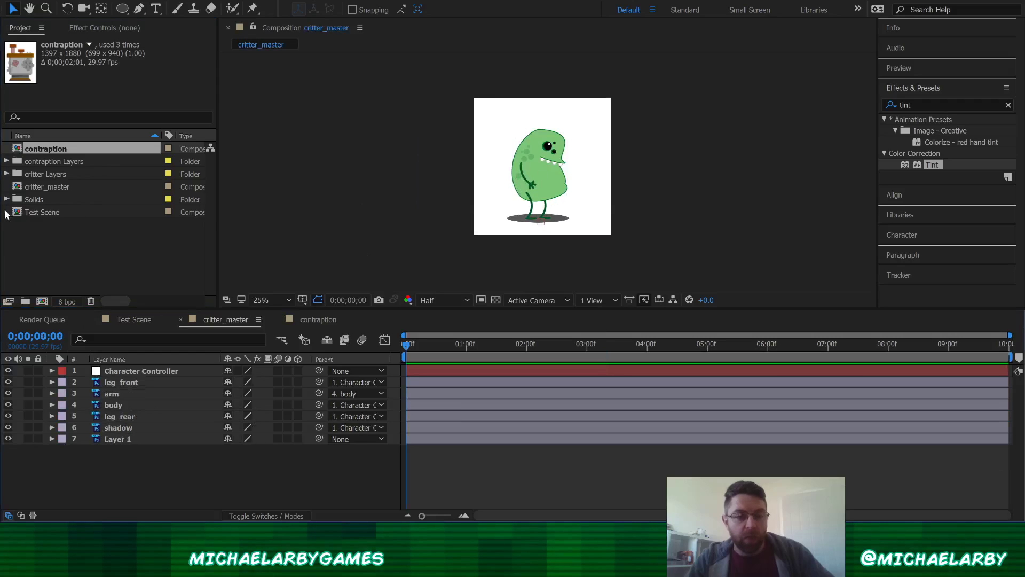
click(49, 187)
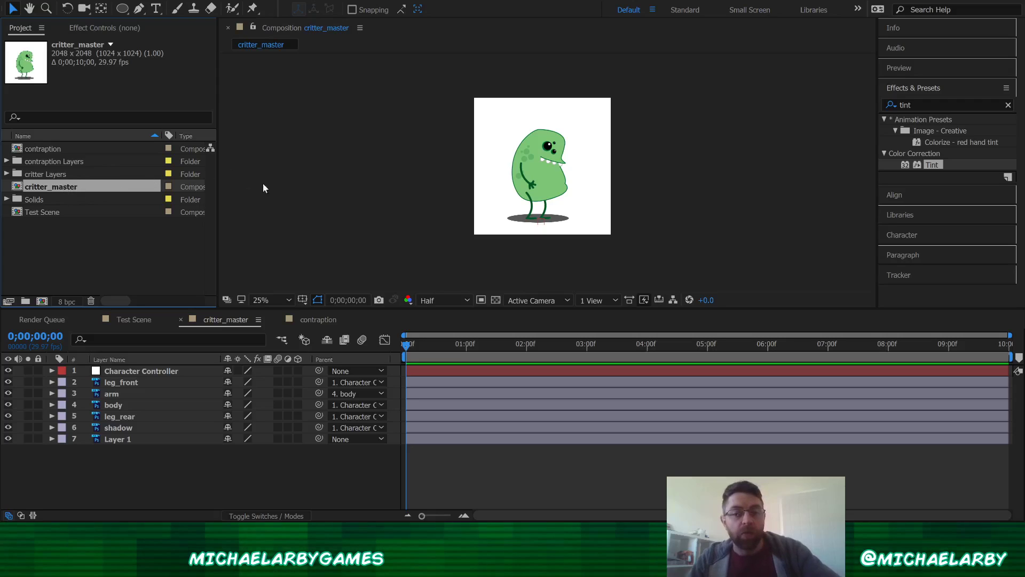
click(52, 239)
click(63, 185)
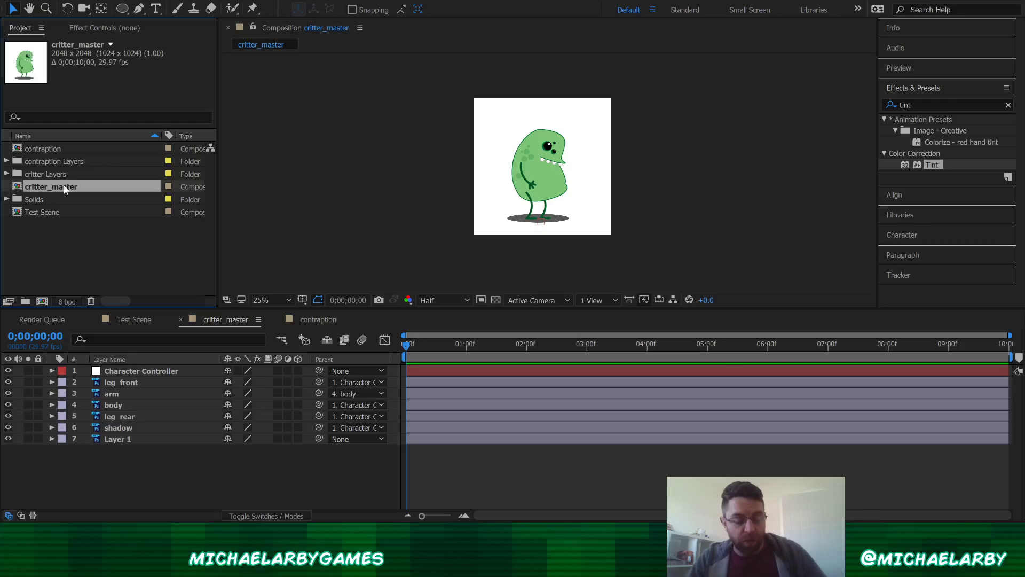
key(ctrl+d)
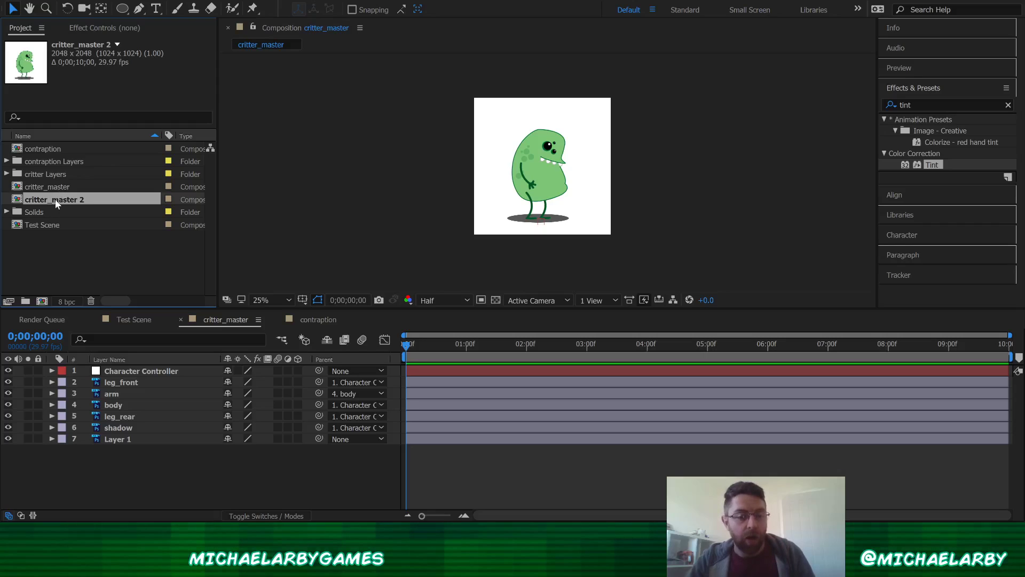
Rename the duplicated composition as critter_walk cycle
key(Return)
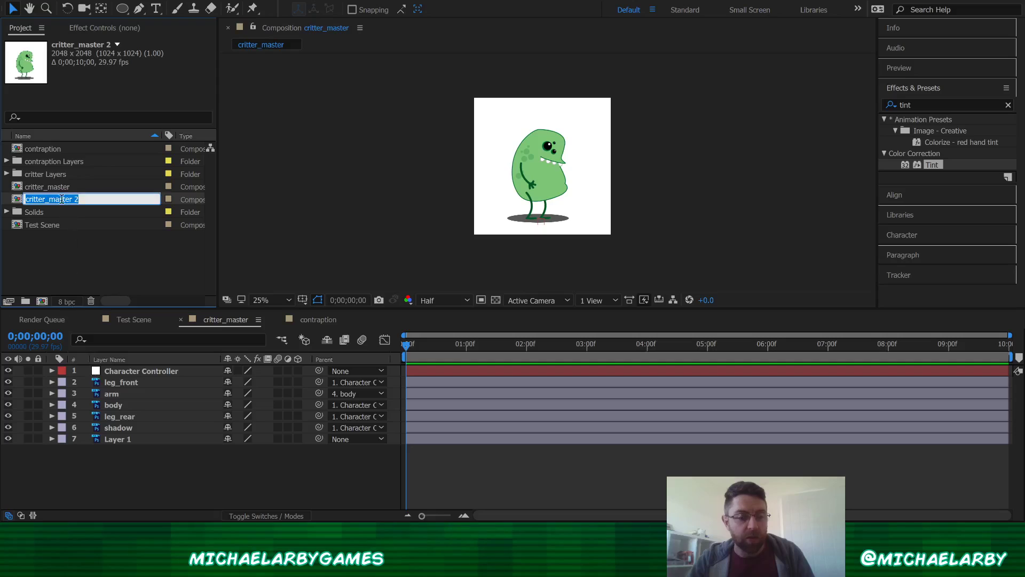
drag(50, 199, 124, 191)
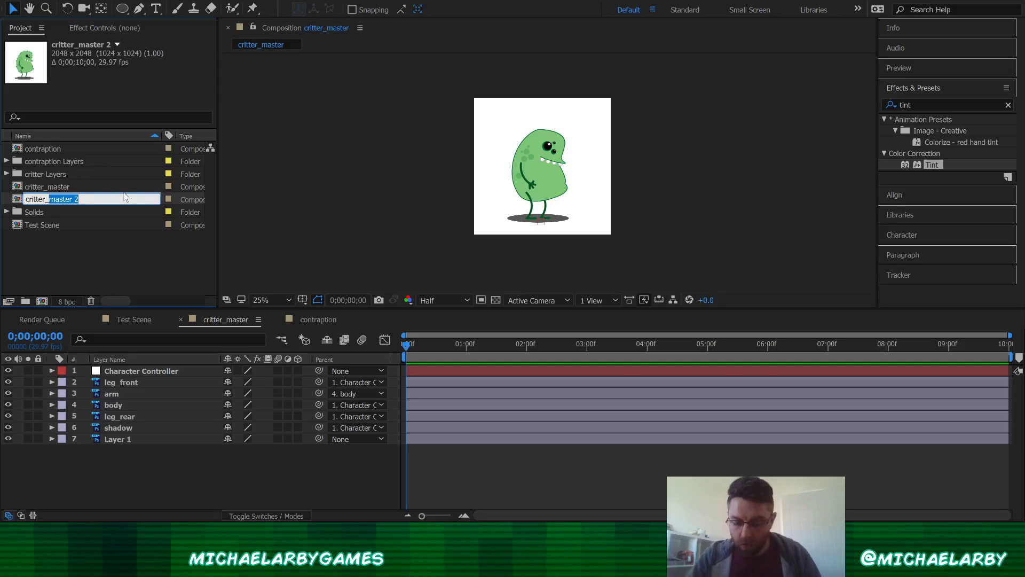
text(walk cycle)
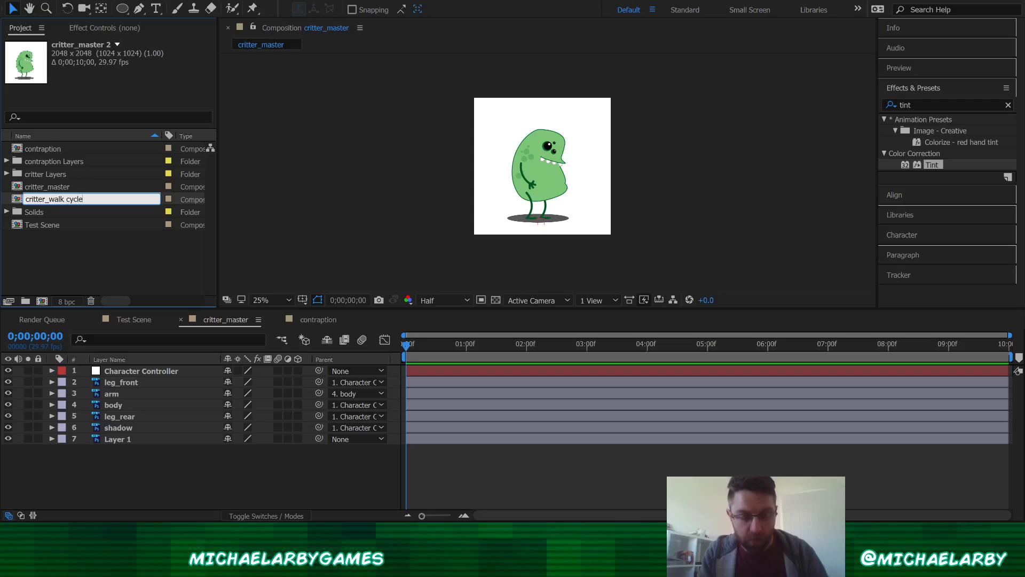
key(Return)
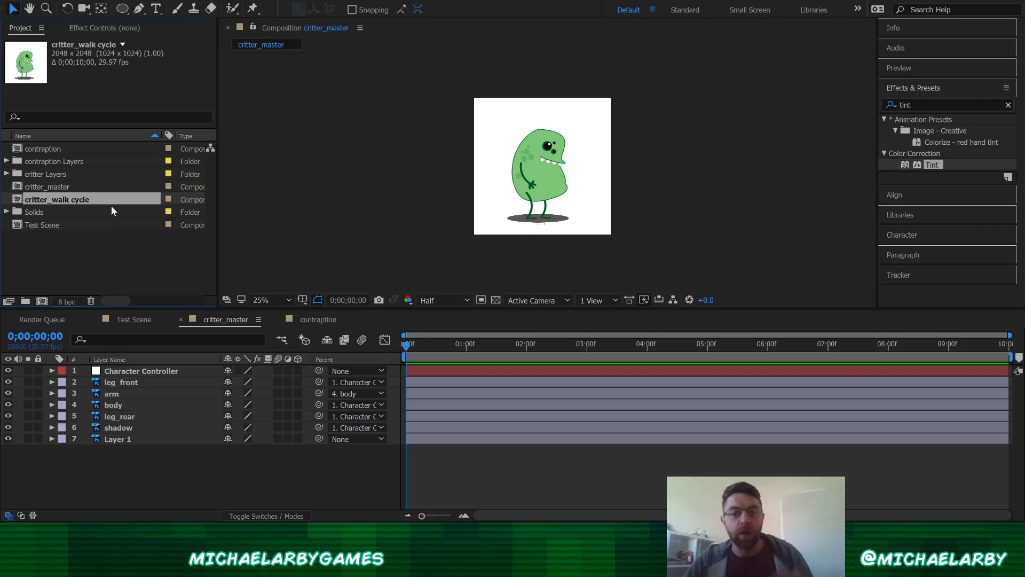
click(52, 188)
click(53, 201)
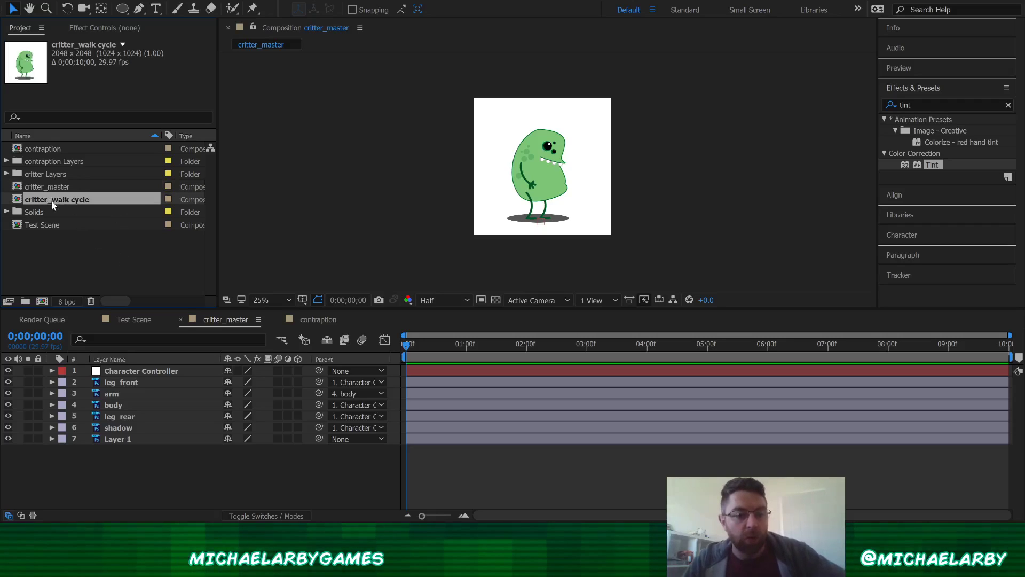
click(59, 188)
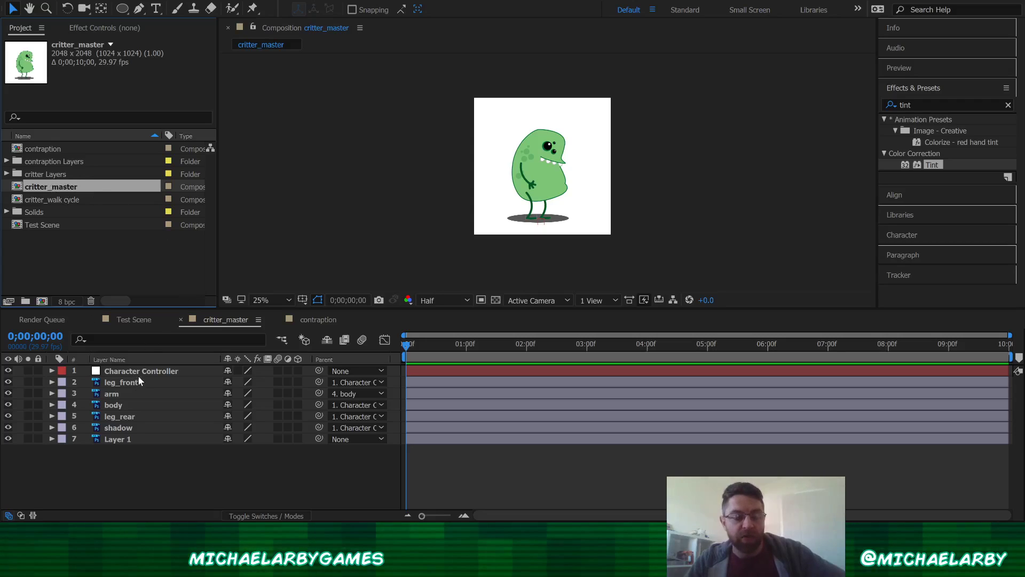
click(64, 200)
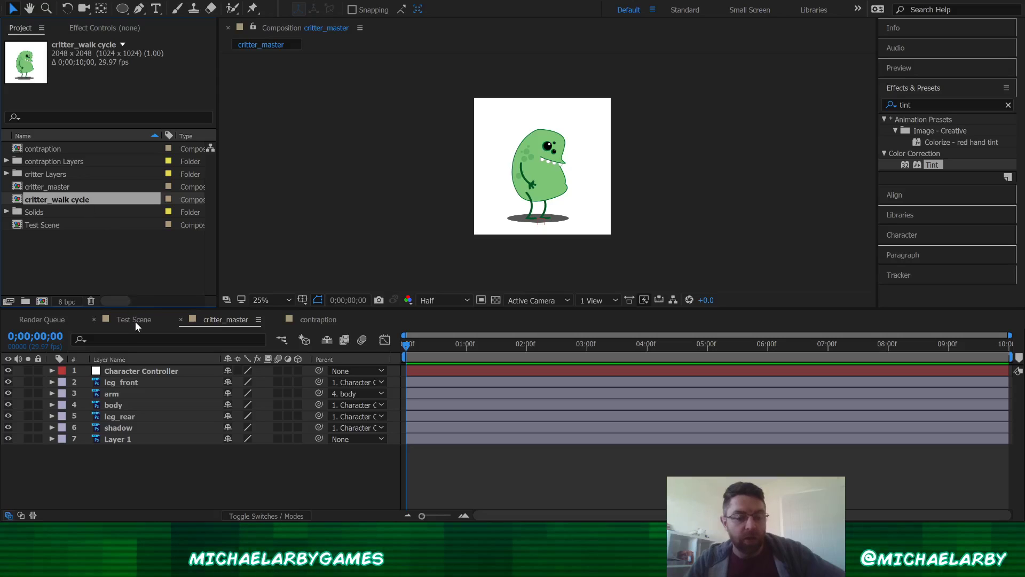
Close the critter_master and contraption timelines and open the critter_walk cycle composition
click(181, 319)
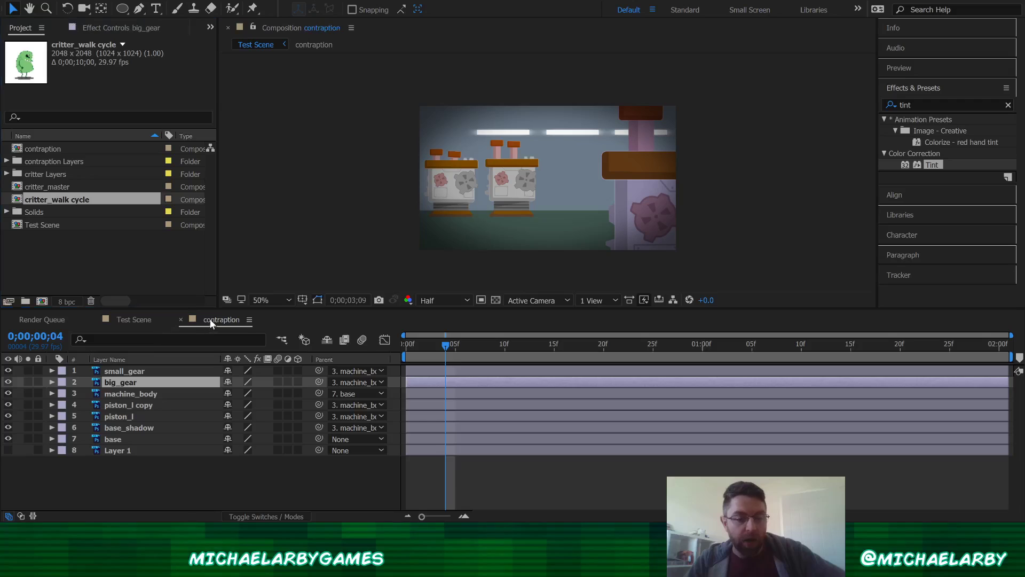
click(209, 319)
click(181, 320)
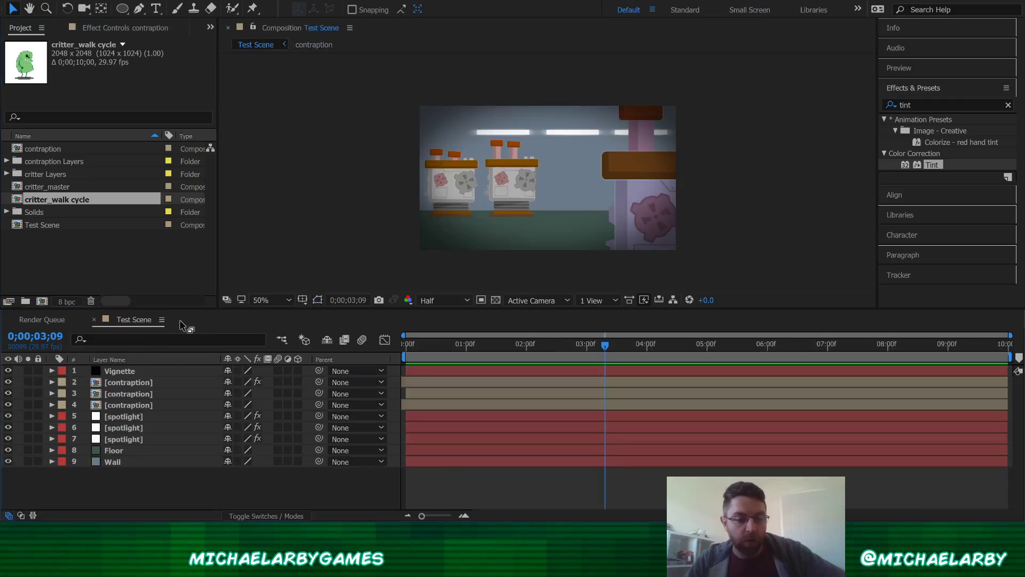
double_click(57, 200)
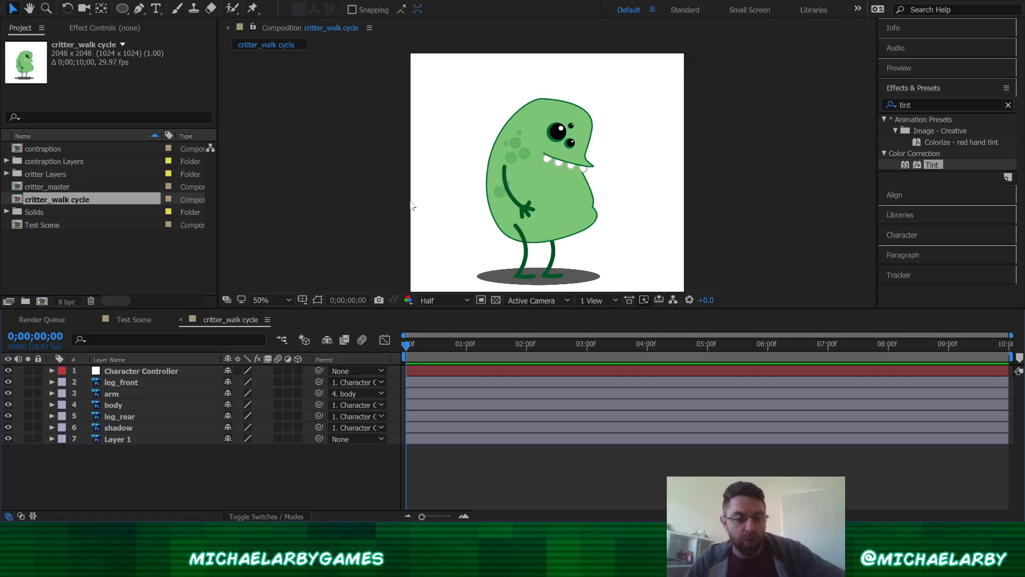
Add the critter_walk cycle composition to Test Scene as the topmost layer
click(136, 320)
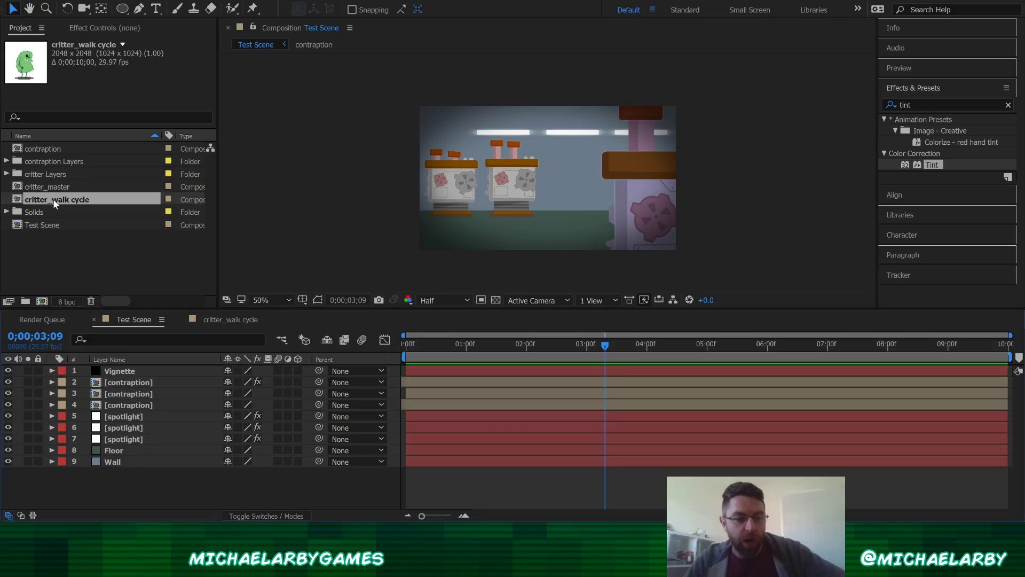
drag(53, 198, 477, 166)
key(comma)
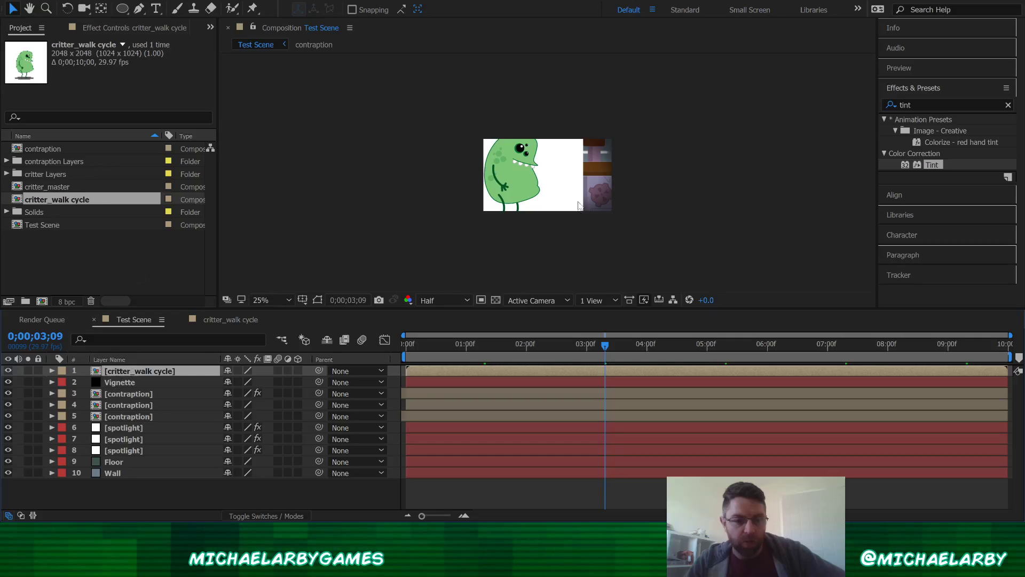
scroll(550, 170, down, 3)
scroll(548, 166, up, 5)
click(548, 166)
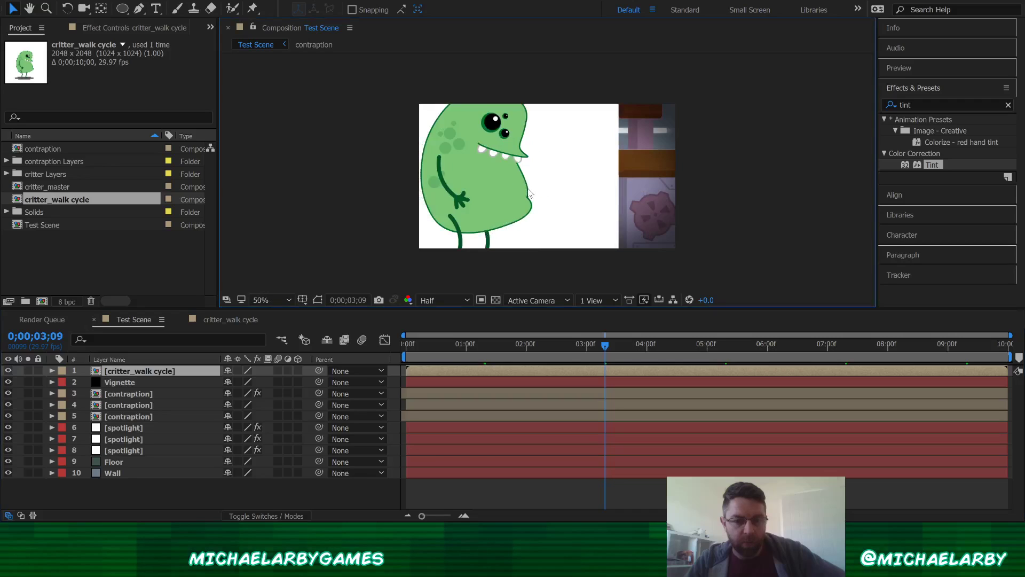
Scale the critter_walk cycle layer down to 26% and move it to about 348, 640 in the scene
click(51, 371)
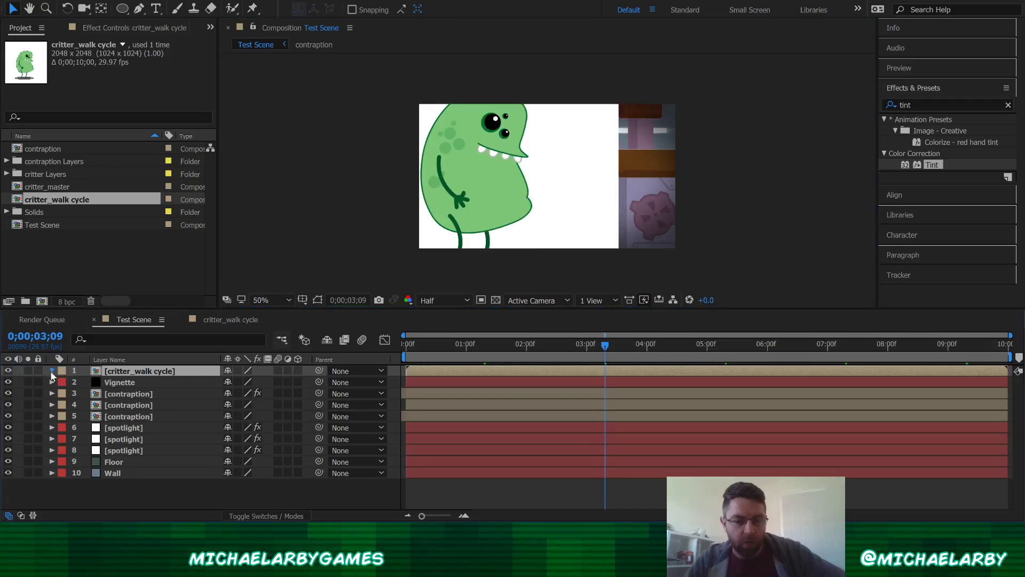
click(64, 383)
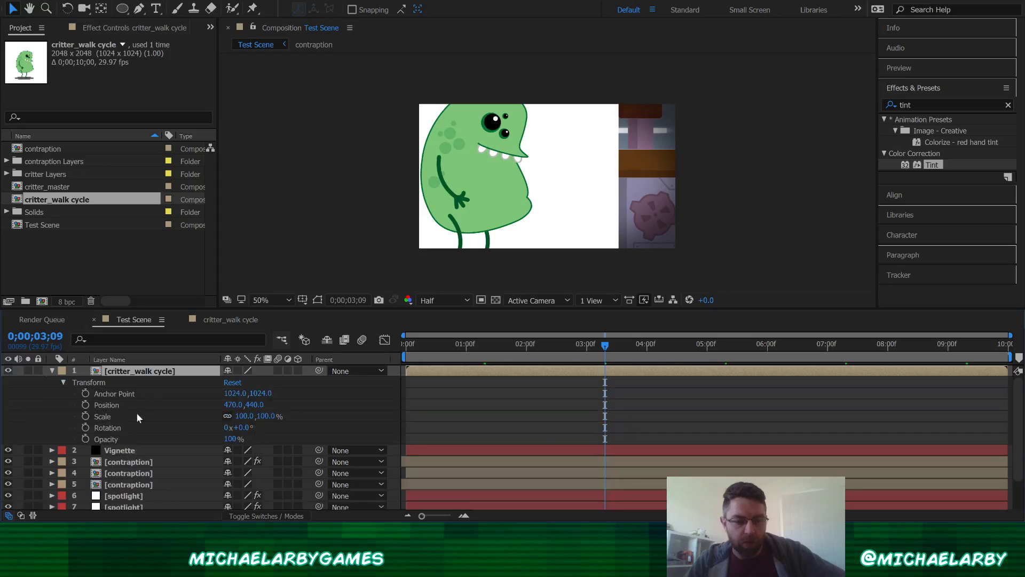
click(244, 416)
text(57)
key(Return)
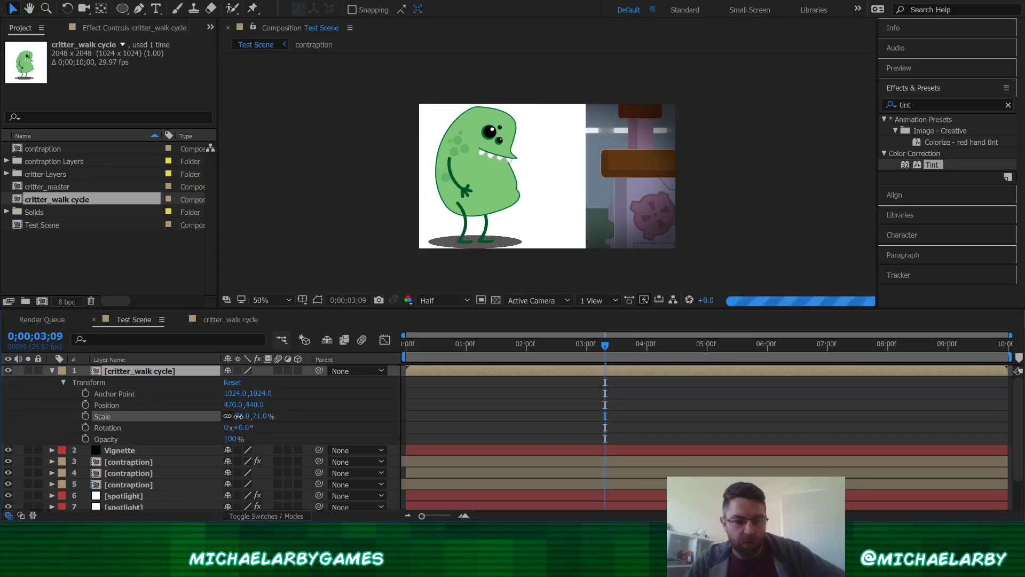
drag(228, 416, 211, 419)
drag(489, 177, 472, 202)
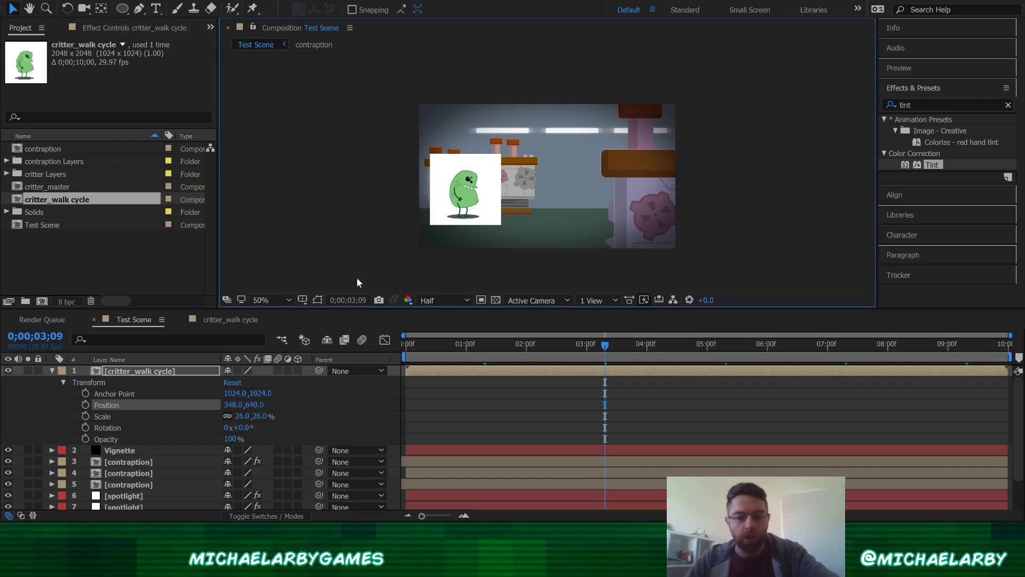
Hide the white background Layer 1 in the critter_walk cycle composition
click(219, 319)
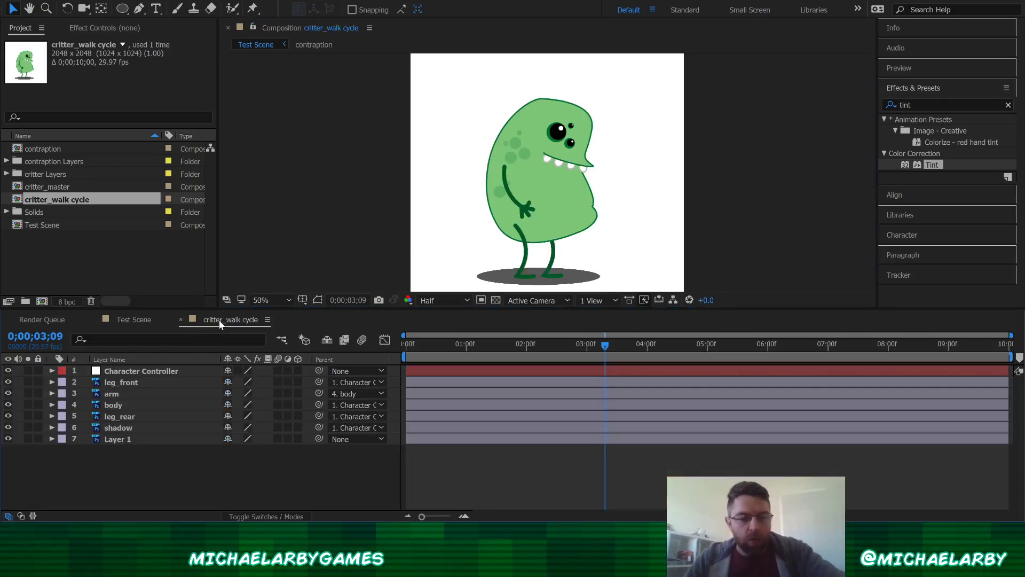
key(comma)
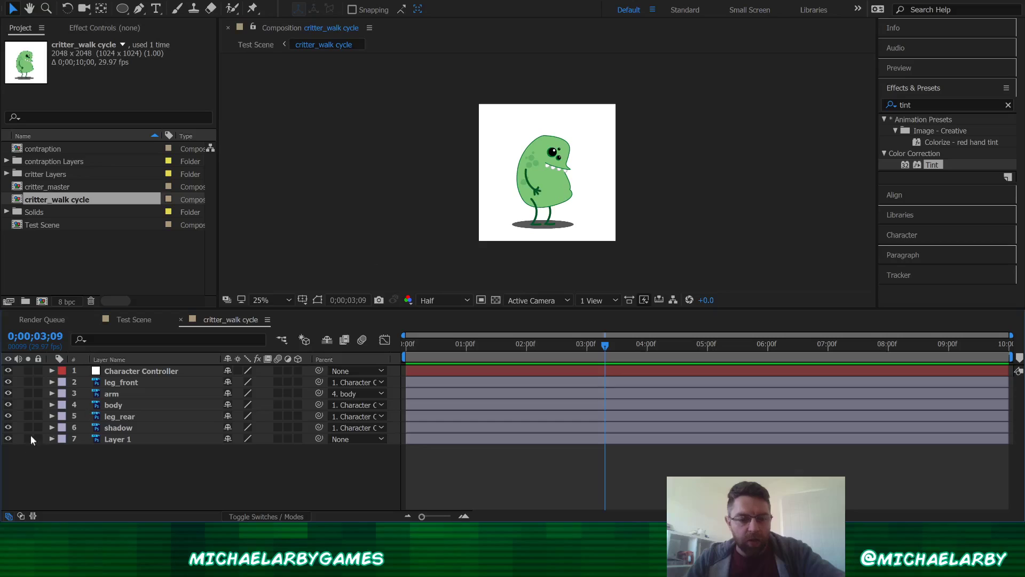
click(7, 439)
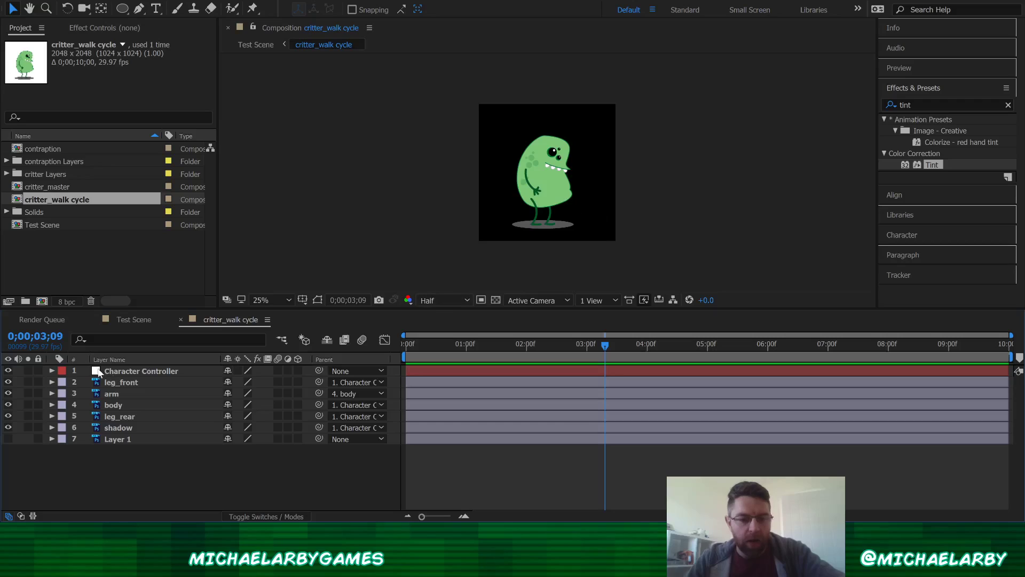
Reposition the critter in Test Scene so it stands on the floor at about 384, 722
click(128, 318)
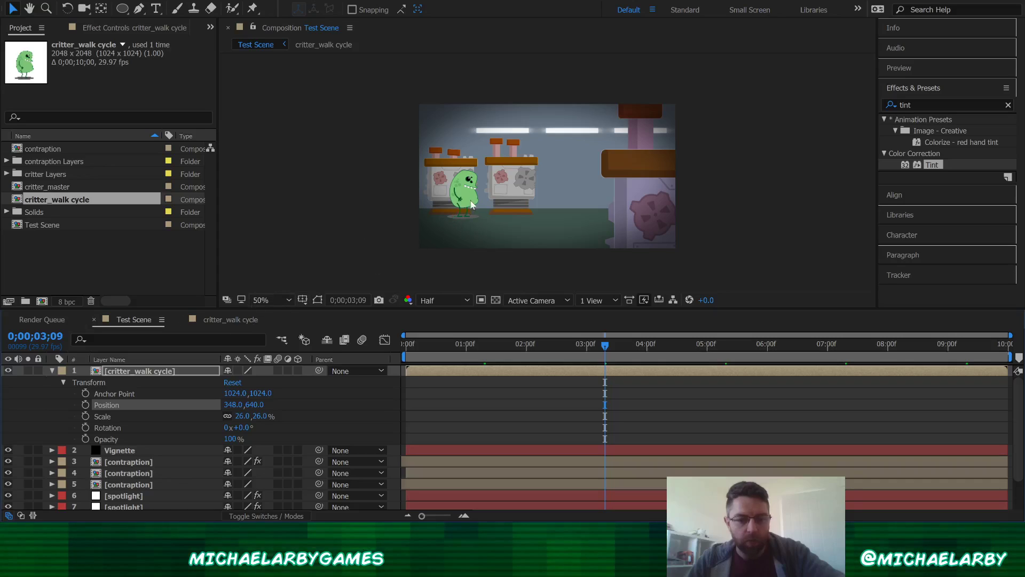
drag(466, 197, 463, 212)
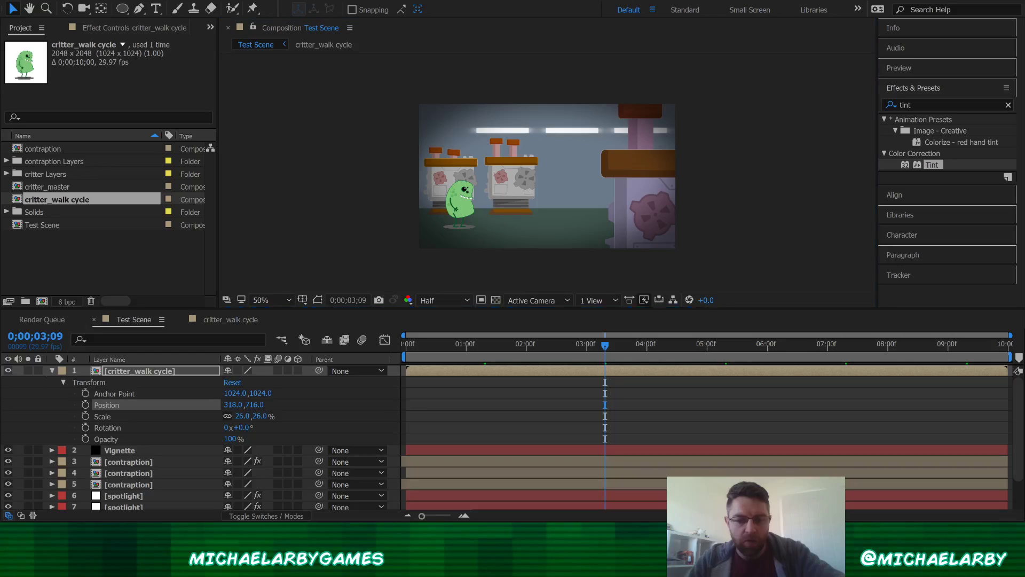
click(461, 200)
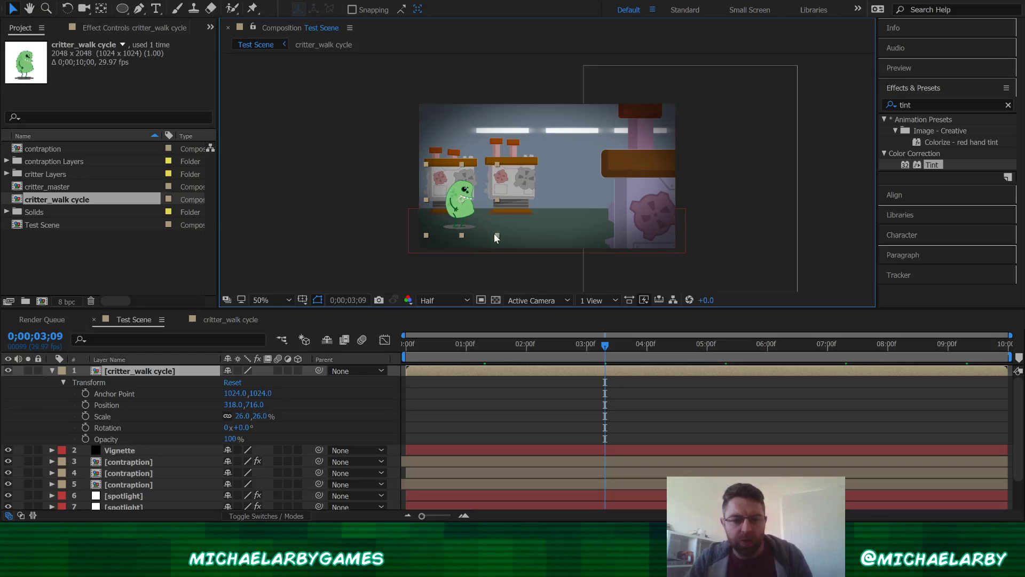
drag(468, 220, 471, 220)
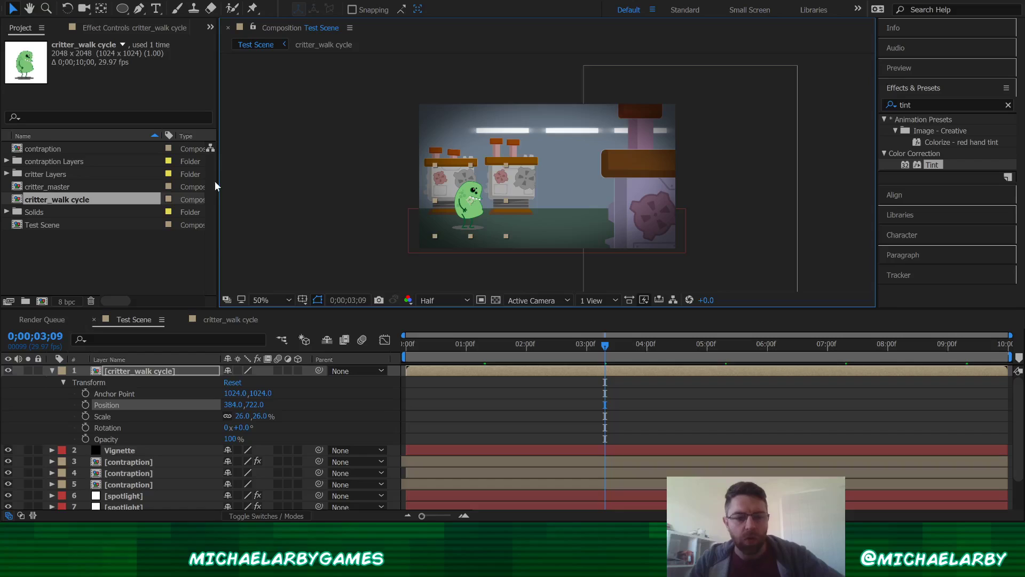
Check the view options and accept them with Layer Controls enabled
key(ctrl+alt+u)
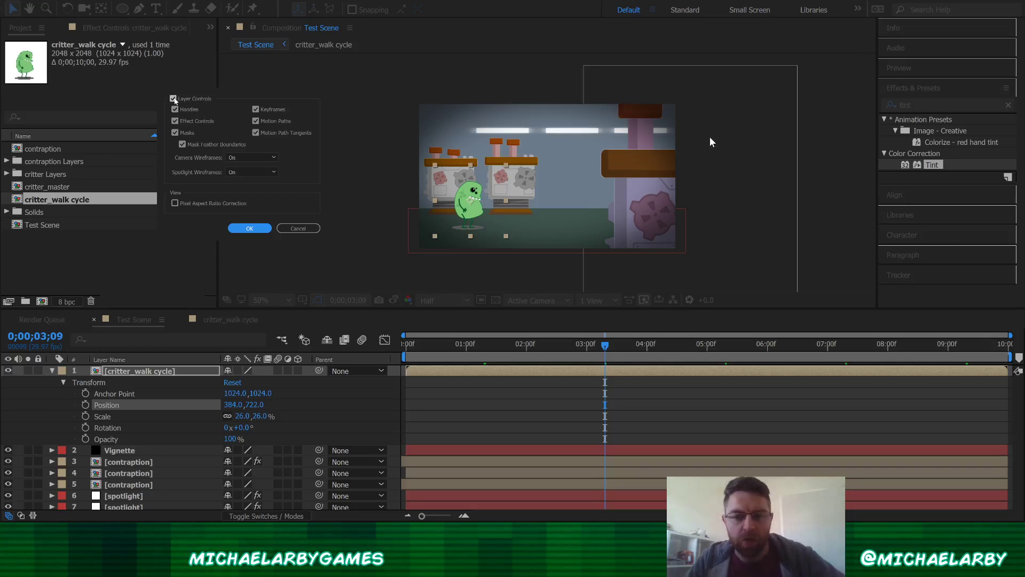
click(249, 228)
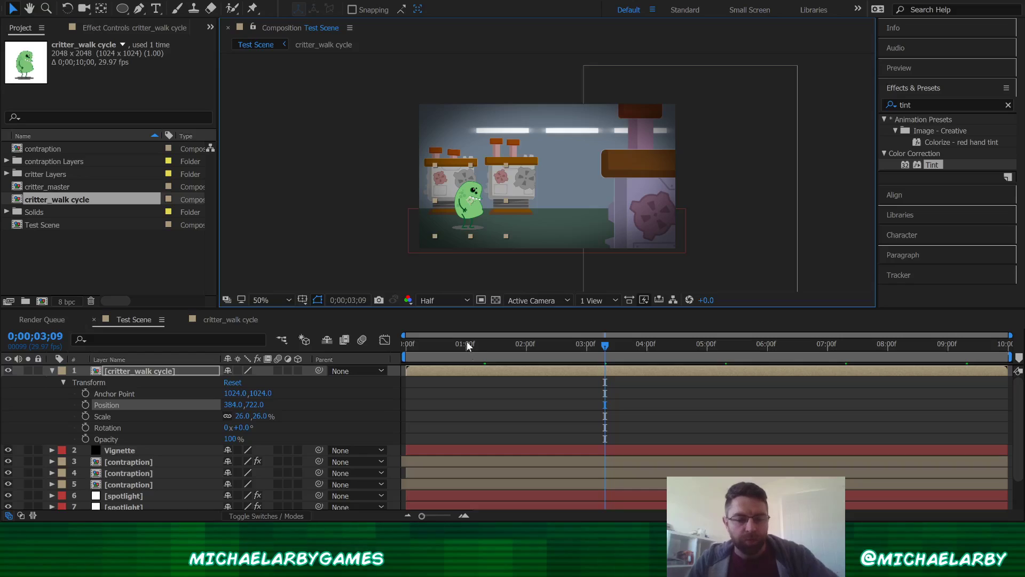
Preview Test Scene from near its start and move the current time to 0;00;02;15
drag(465, 348, 414, 350)
key(space)
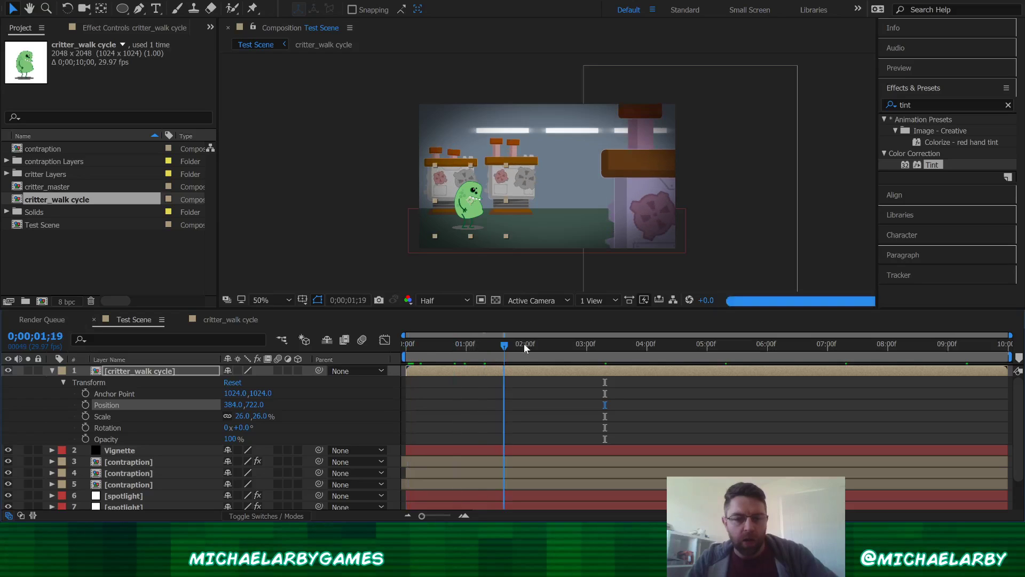
click(556, 345)
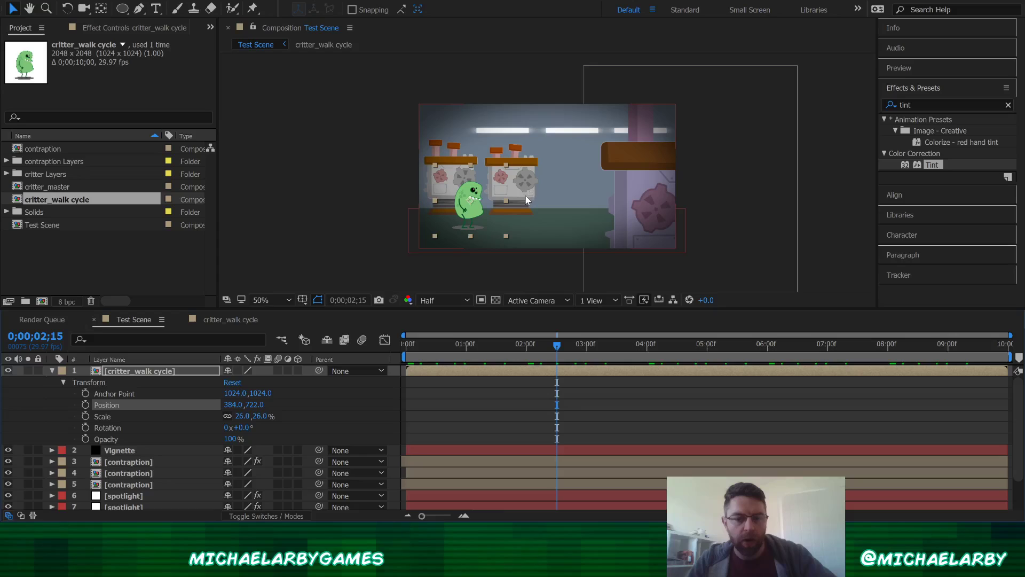
Open the critter_walk cycle composition and set the current time to 0;00;00;00
click(225, 325)
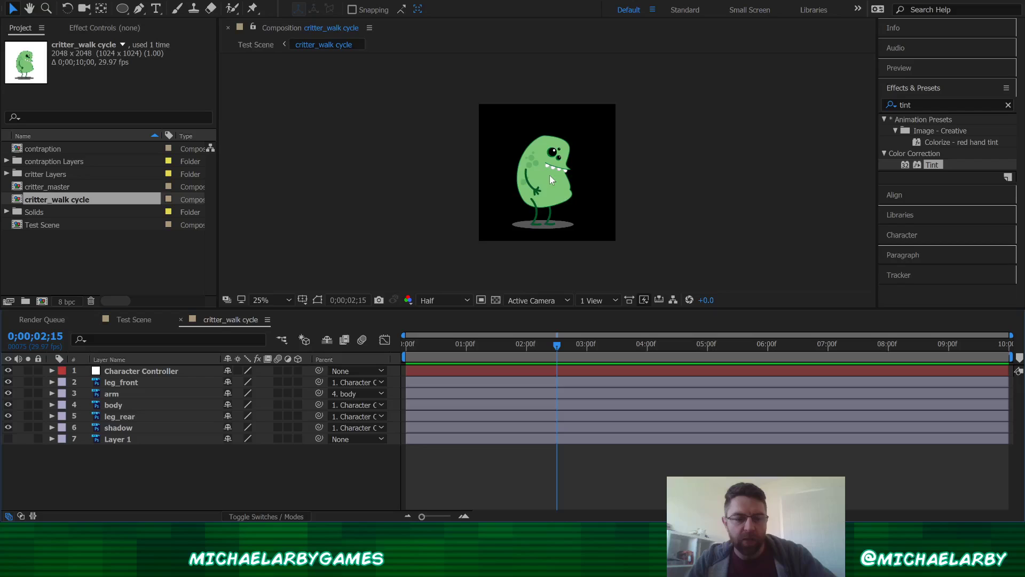
scroll(554, 224, up, 2)
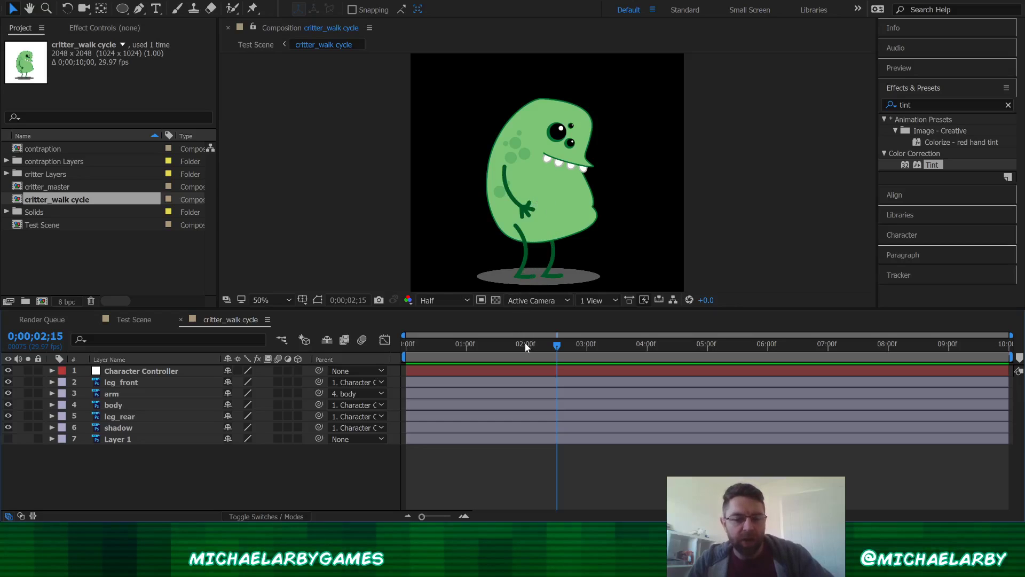
drag(525, 343, 399, 348)
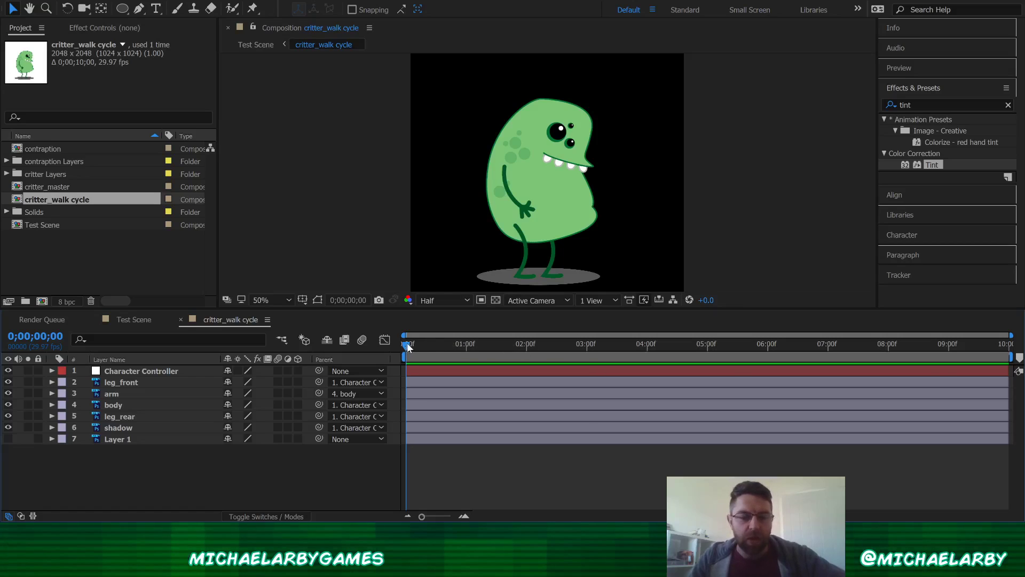
drag(407, 346, 472, 352)
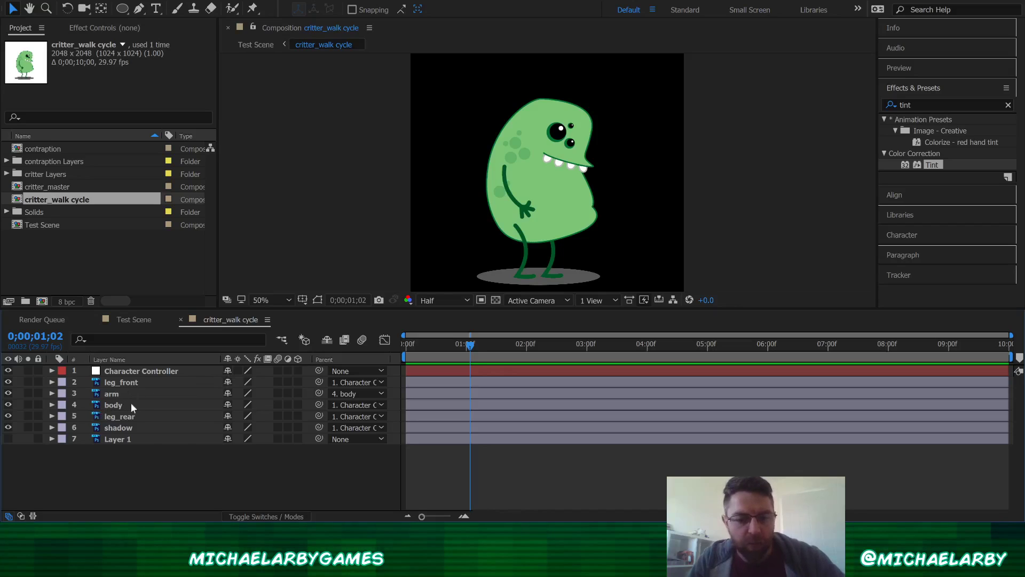
drag(424, 341, 395, 345)
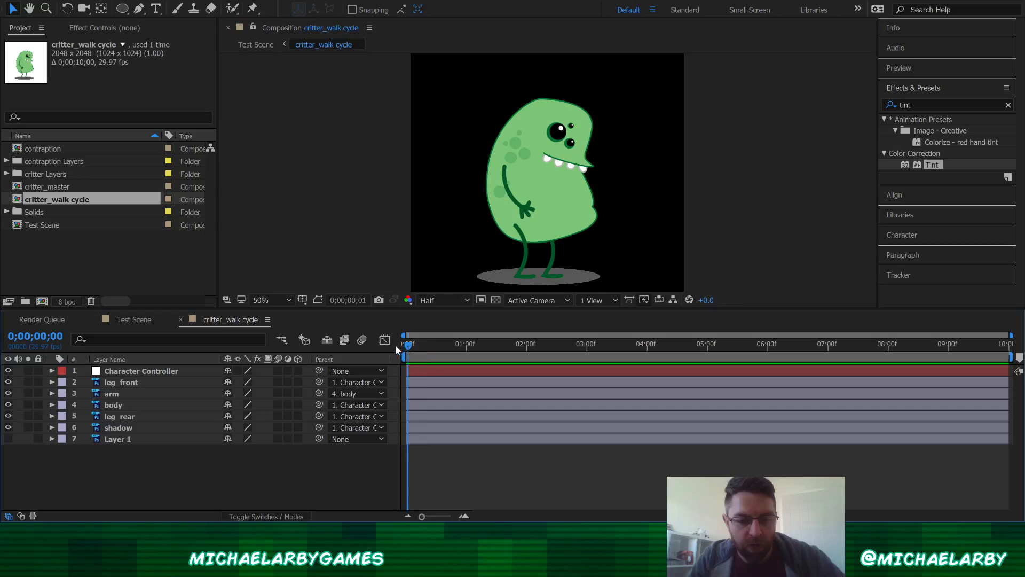
Add a Rotation keyframe to leg_front at 0;00;00;00 with a value of 30°
click(119, 417)
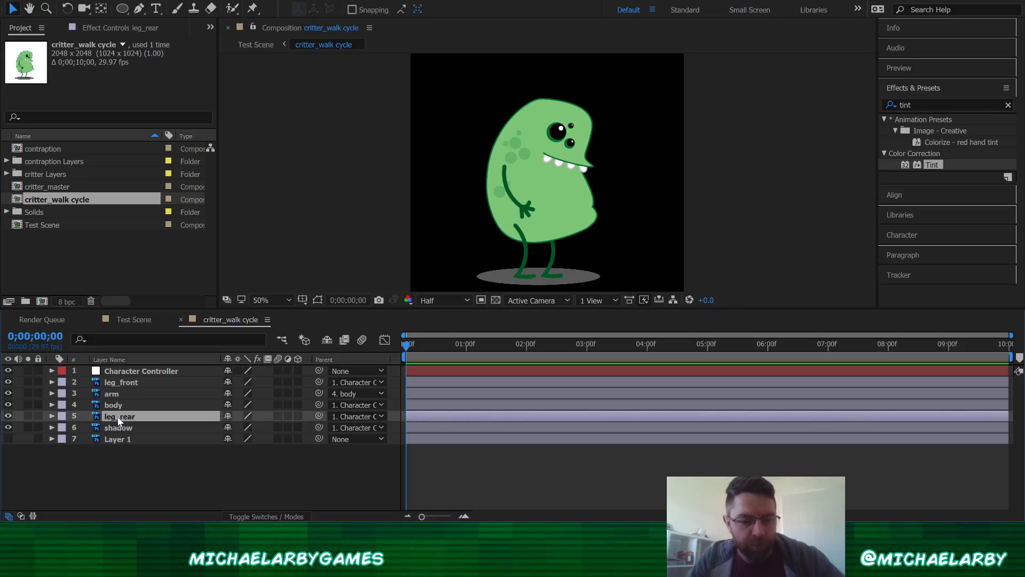
click(128, 381)
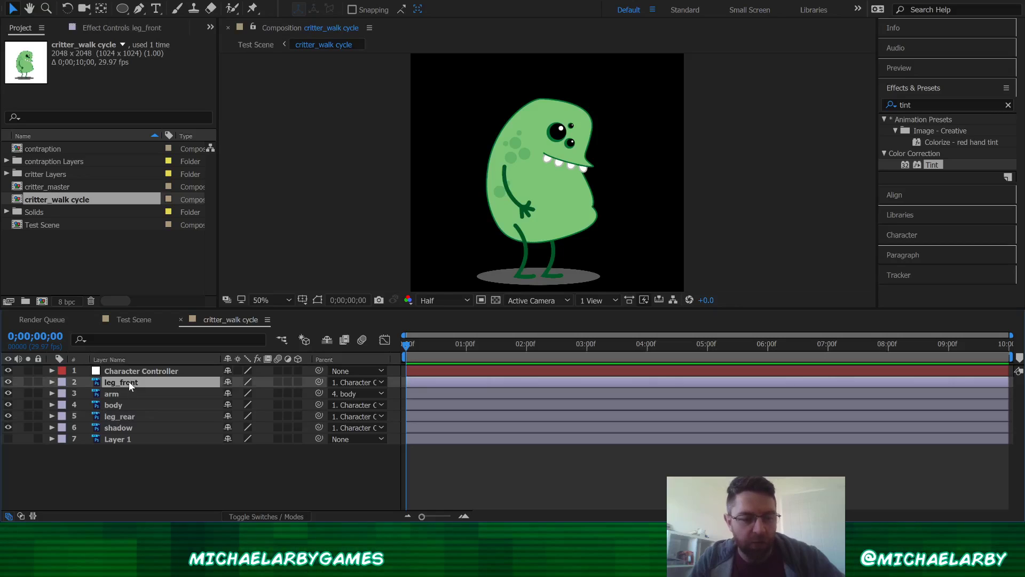
click(51, 382)
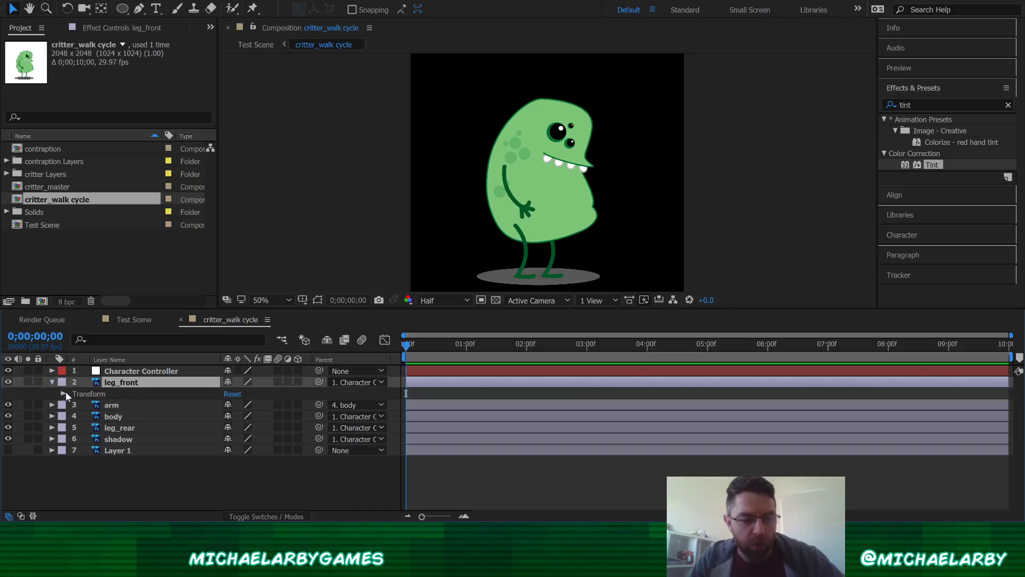
click(64, 393)
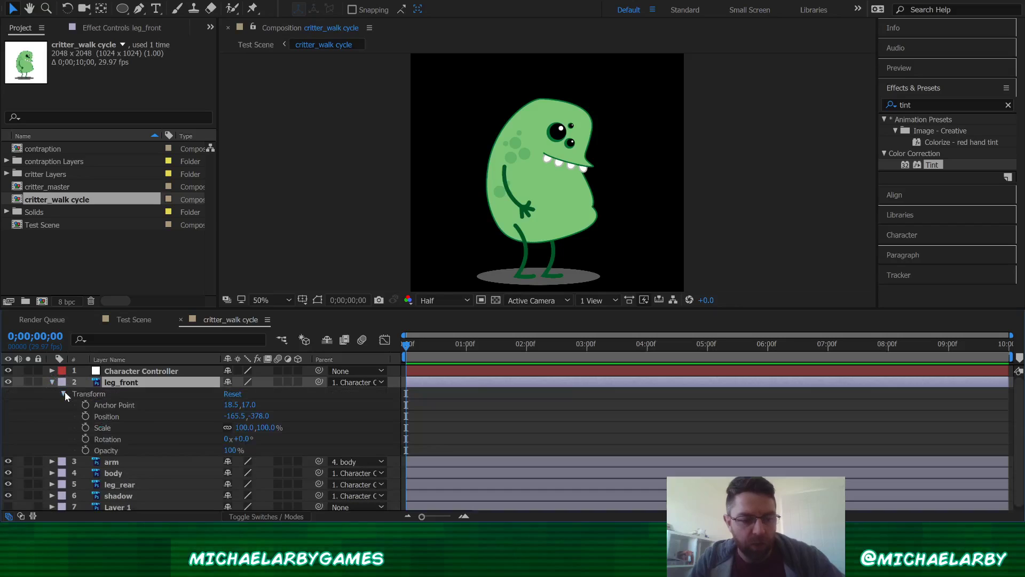
click(84, 438)
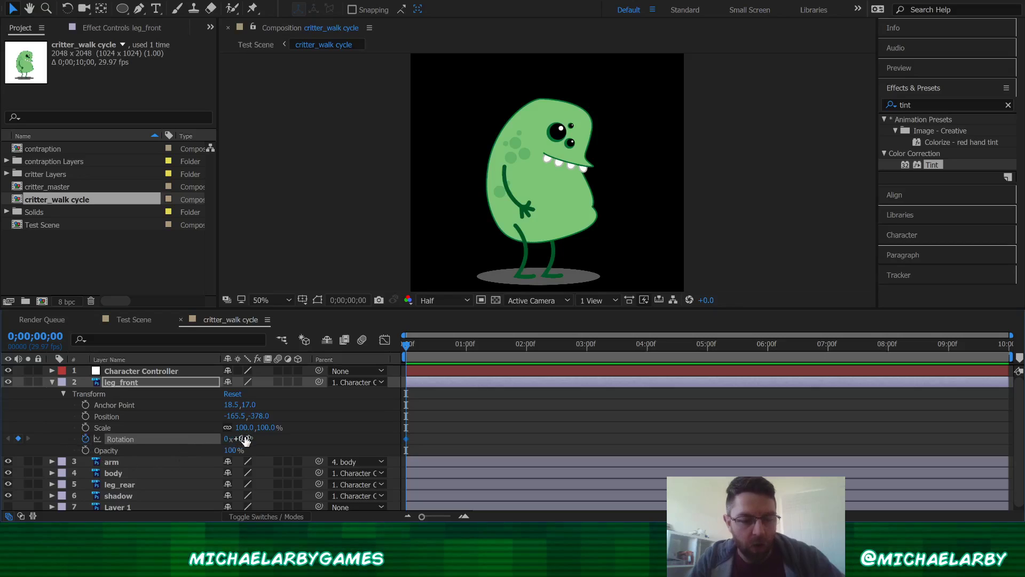
drag(246, 440, 273, 447)
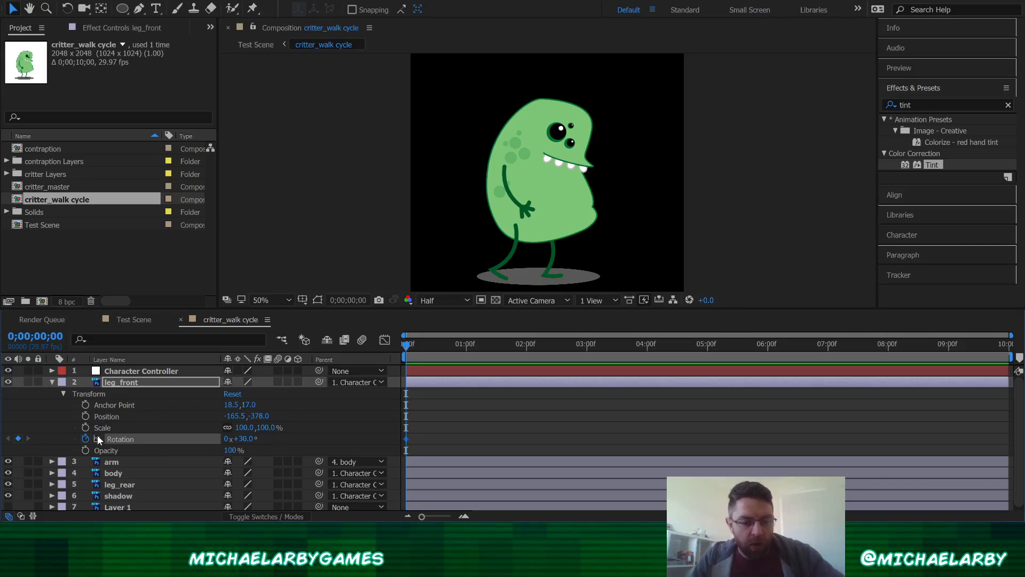
Keyframe leg_front's Rotation at -30° at 0;00;00;15
drag(407, 346, 435, 351)
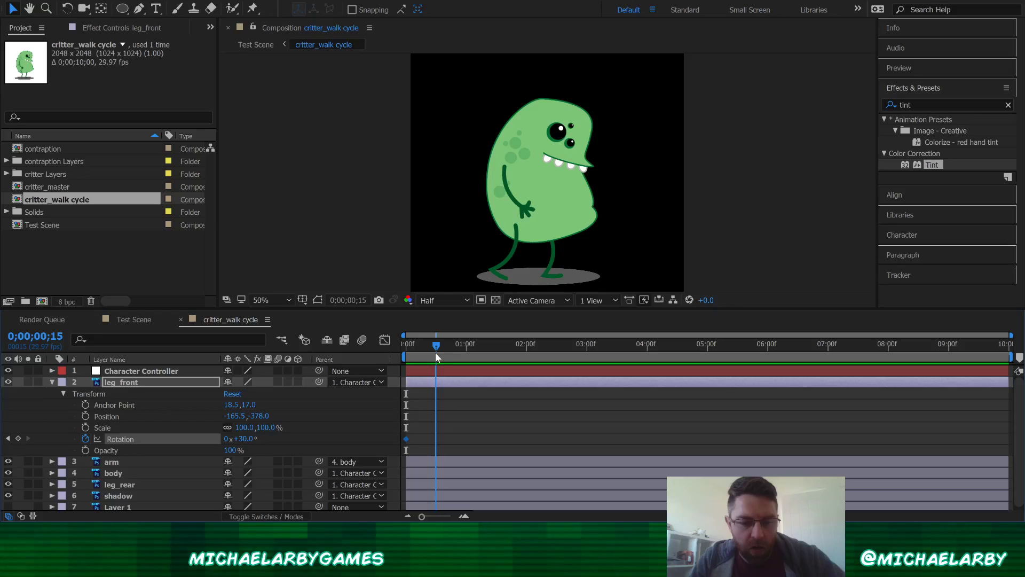
click(241, 438)
text(-3)
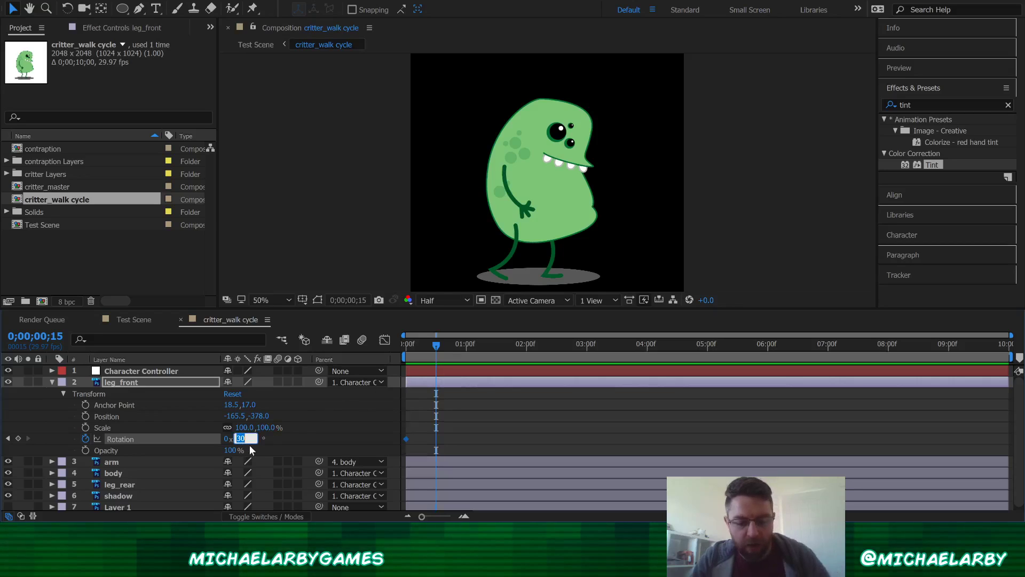
text(0)
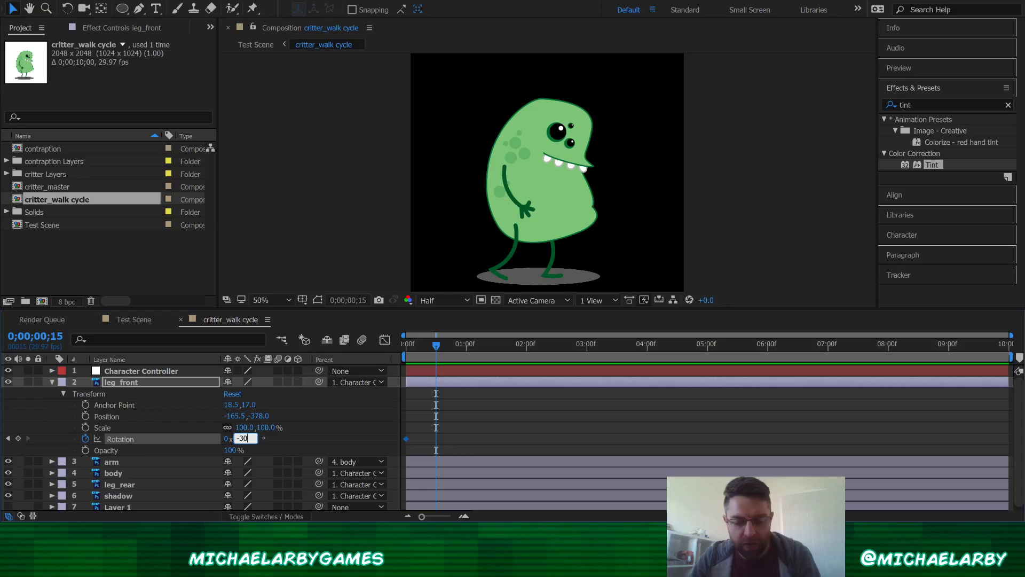
key(Return)
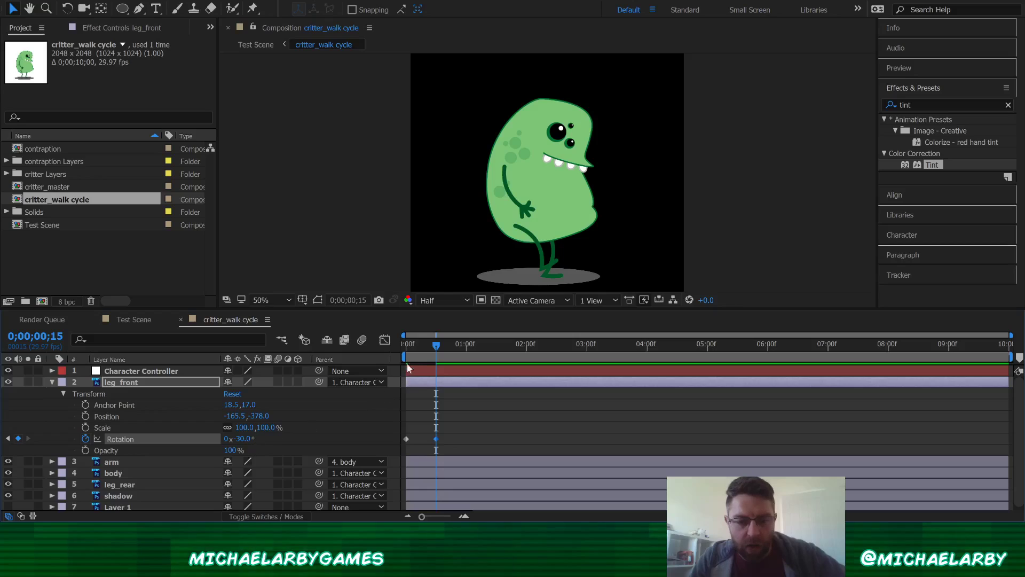
Copy leg_front's first Rotation keyframe to 0;00;01;00 to close the leg swing loop
drag(456, 348, 466, 357)
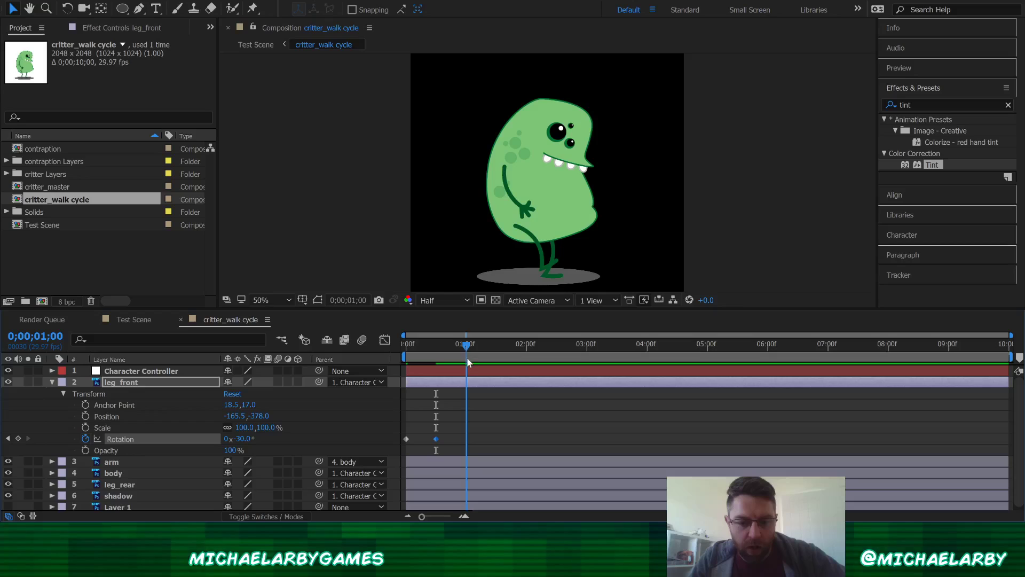
click(406, 438)
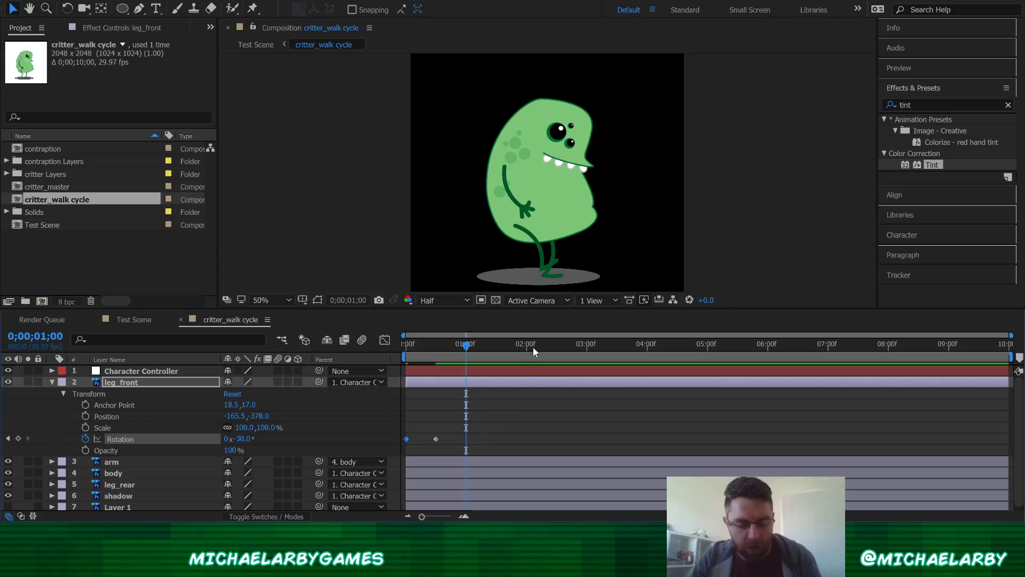
key(ctrl+v)
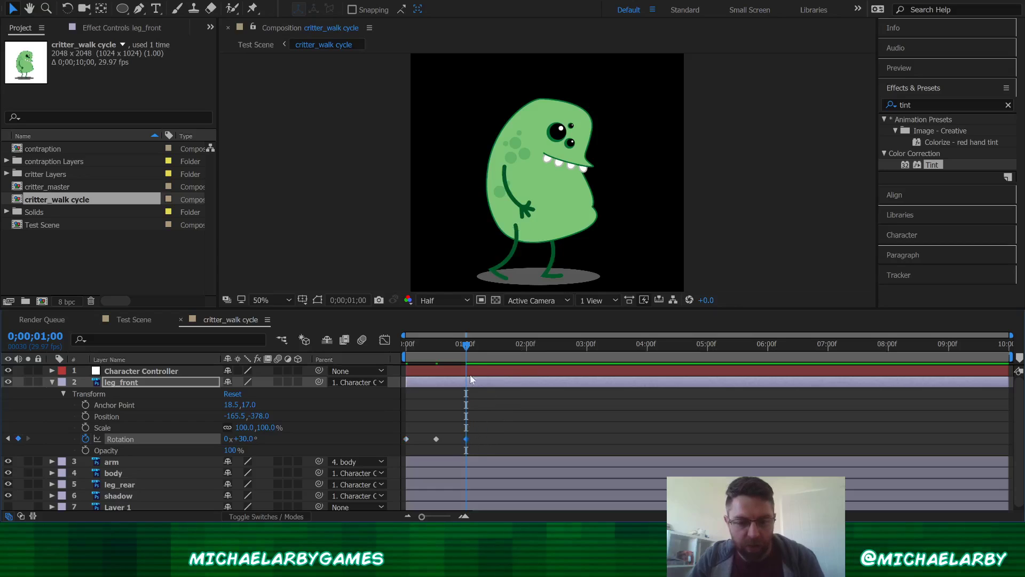
Preview the front leg swing from the start and return the current time to 0;00;00;00
drag(435, 344, 406, 345)
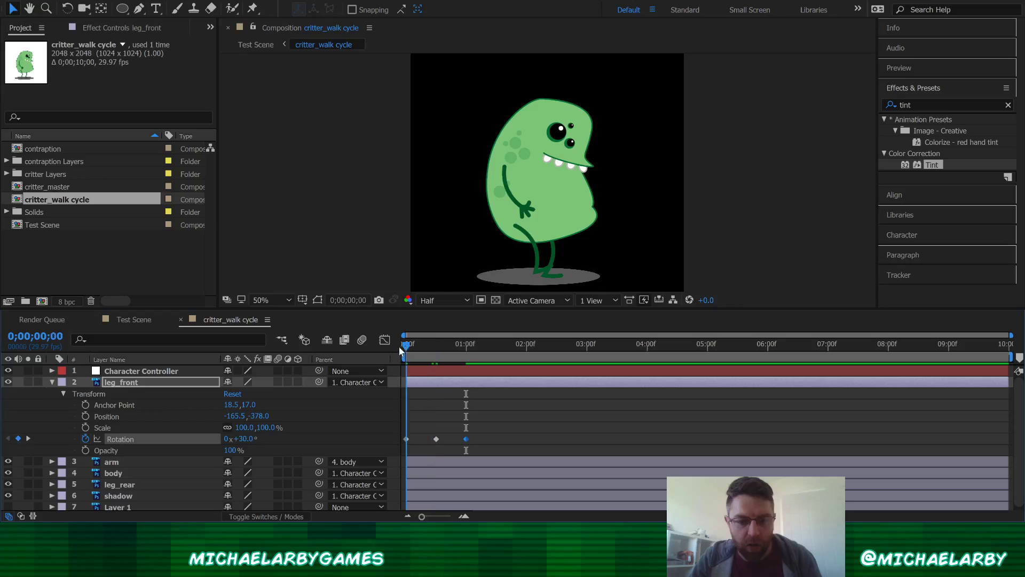
key(space)
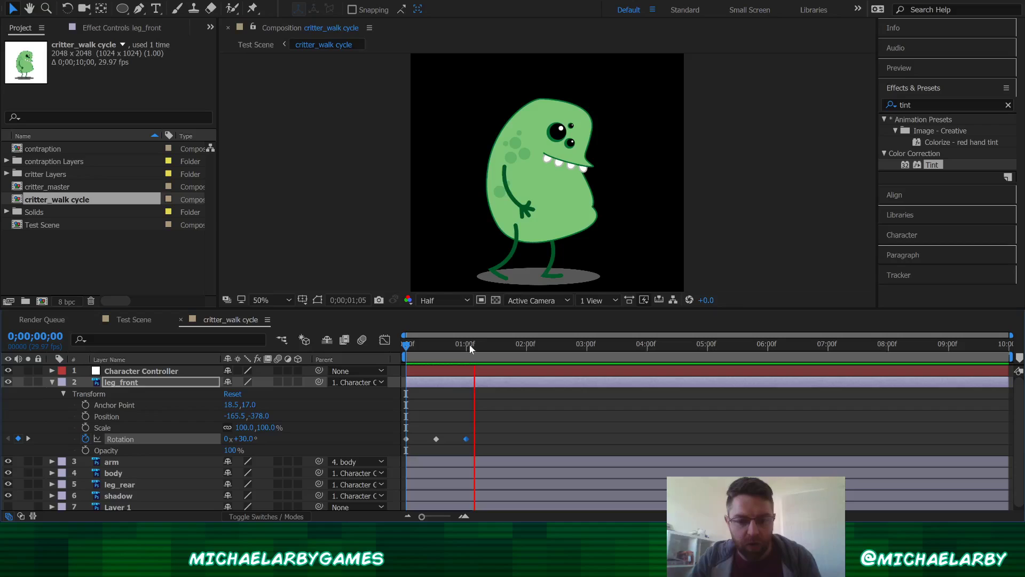
key(space)
drag(468, 348, 398, 347)
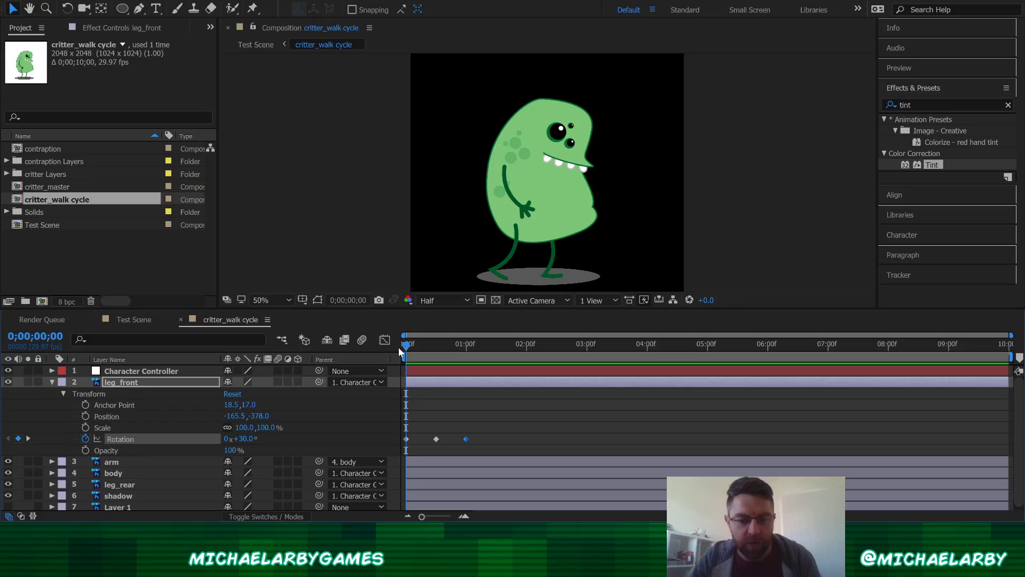
Collapse leg_front and add a Rotation keyframe of -30° to leg_rear at 0;00;00;00
click(51, 382)
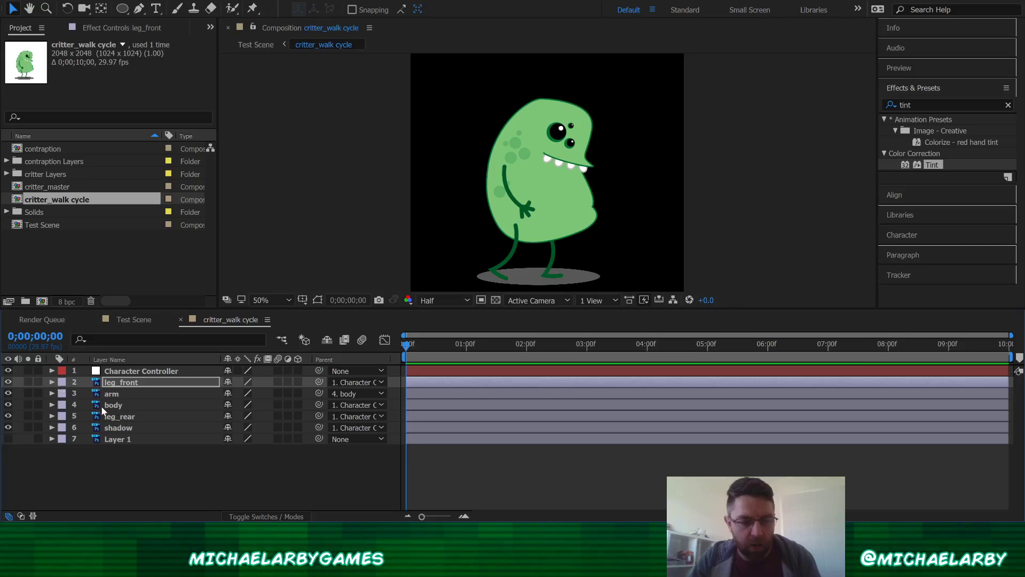
click(52, 416)
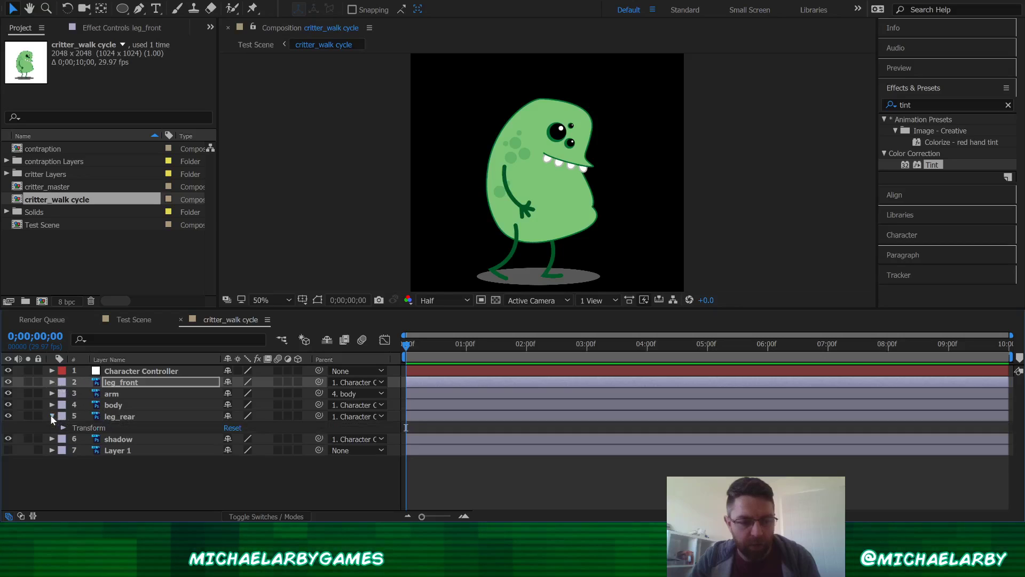
click(63, 428)
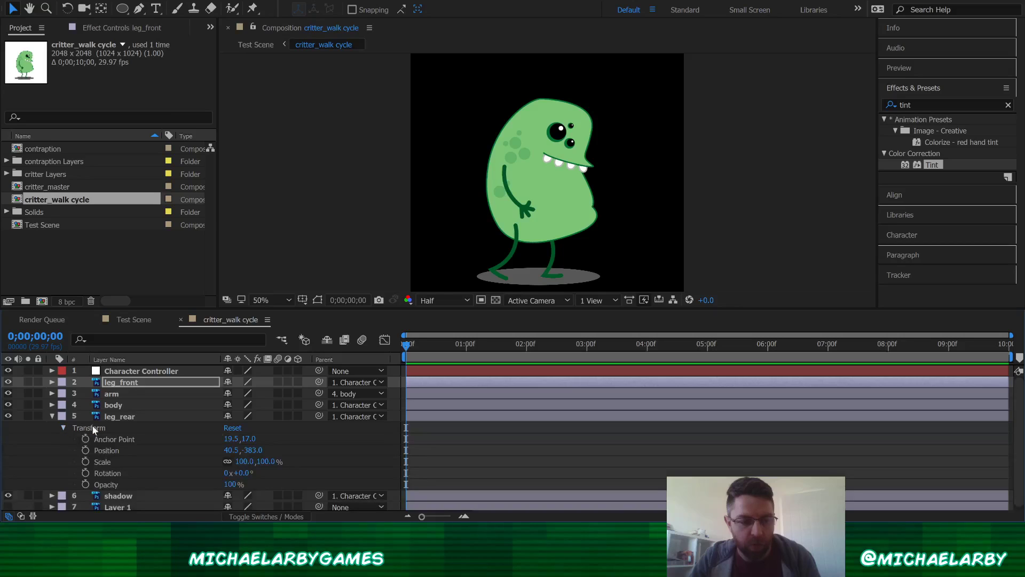
click(85, 472)
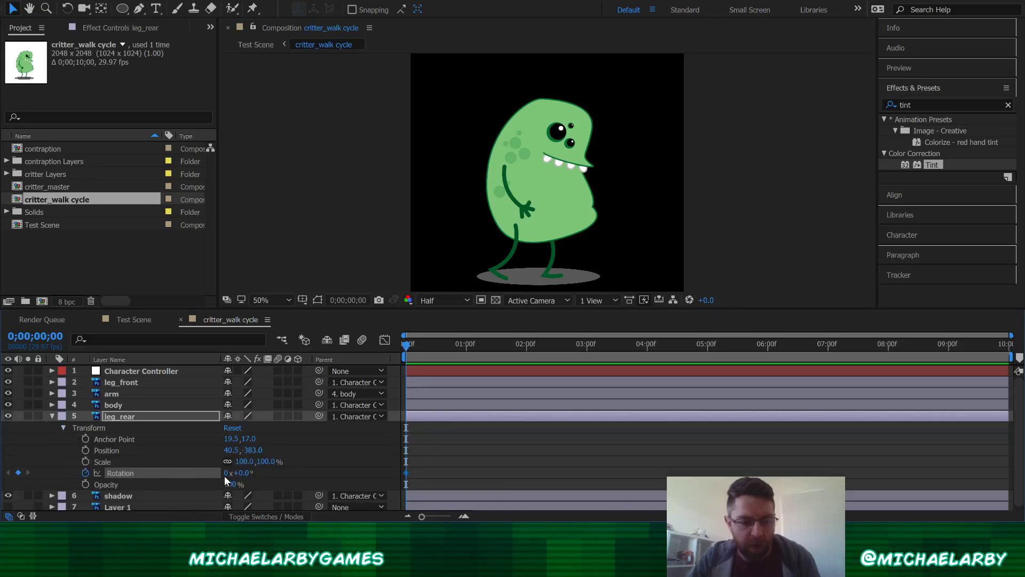
drag(241, 479, 221, 478)
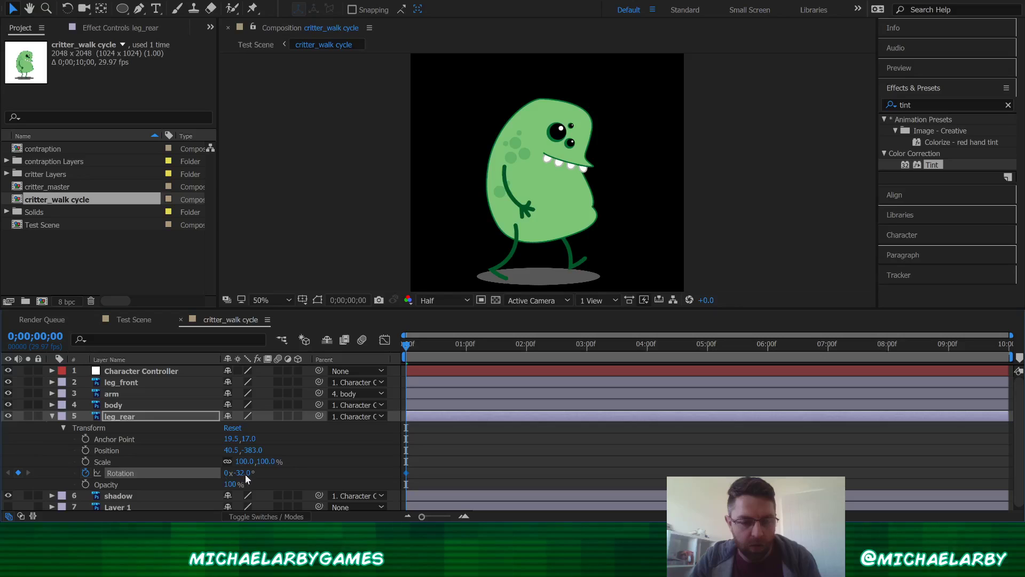
click(246, 473)
text(-30)
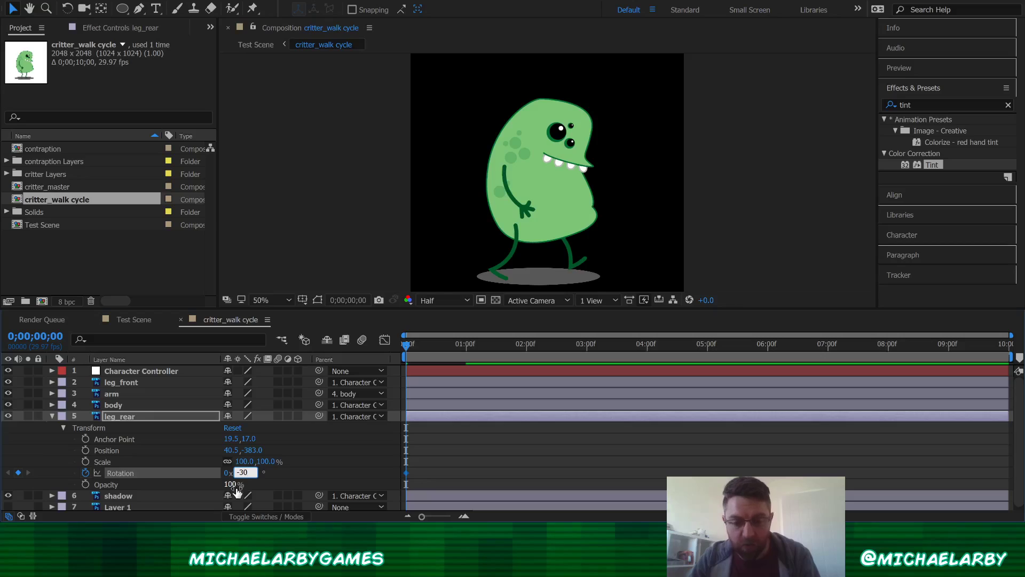
key(Return)
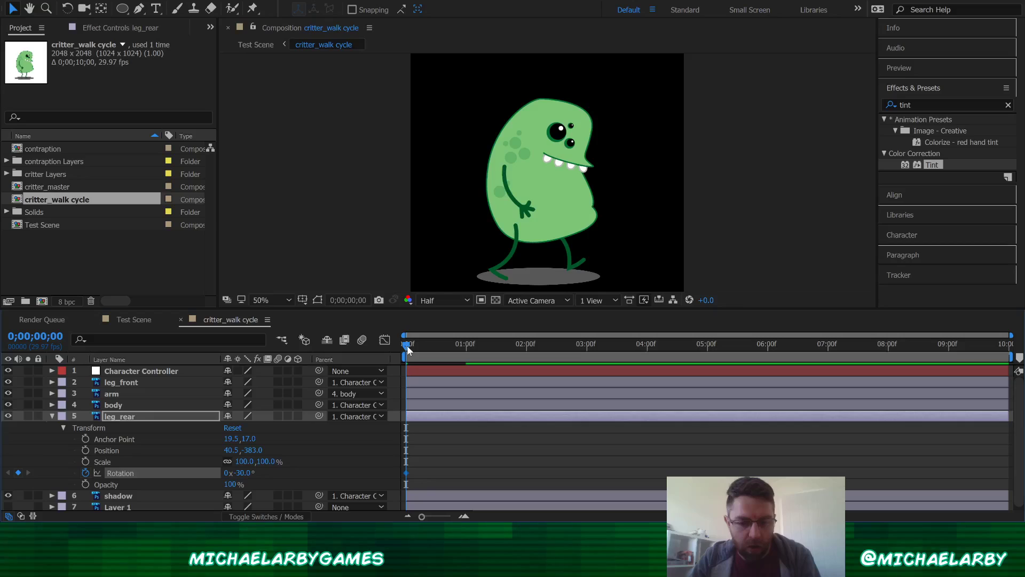
Show only the Rotation property of leg_front and only the keyframed properties of leg_rear
click(133, 383)
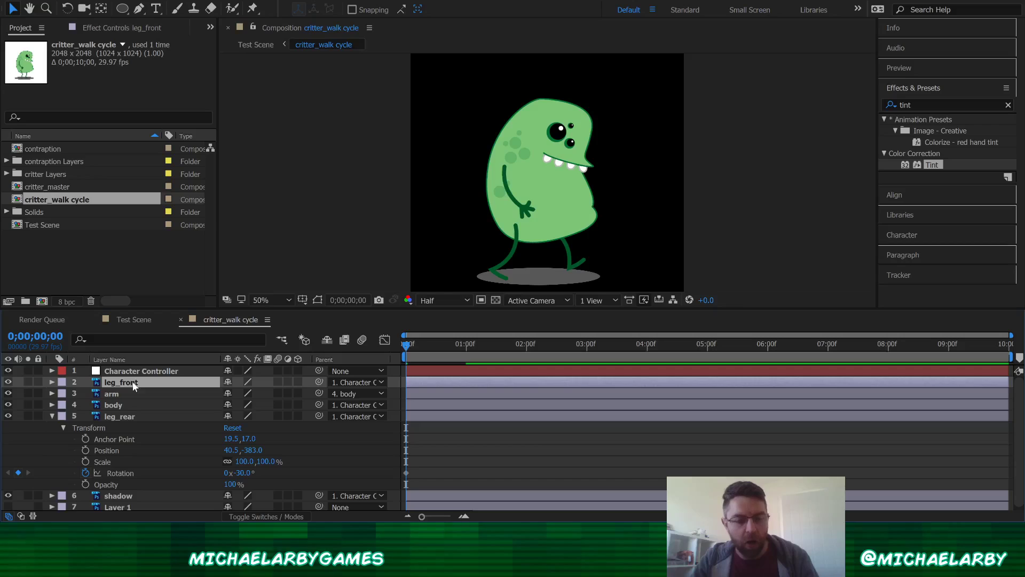
key(r)
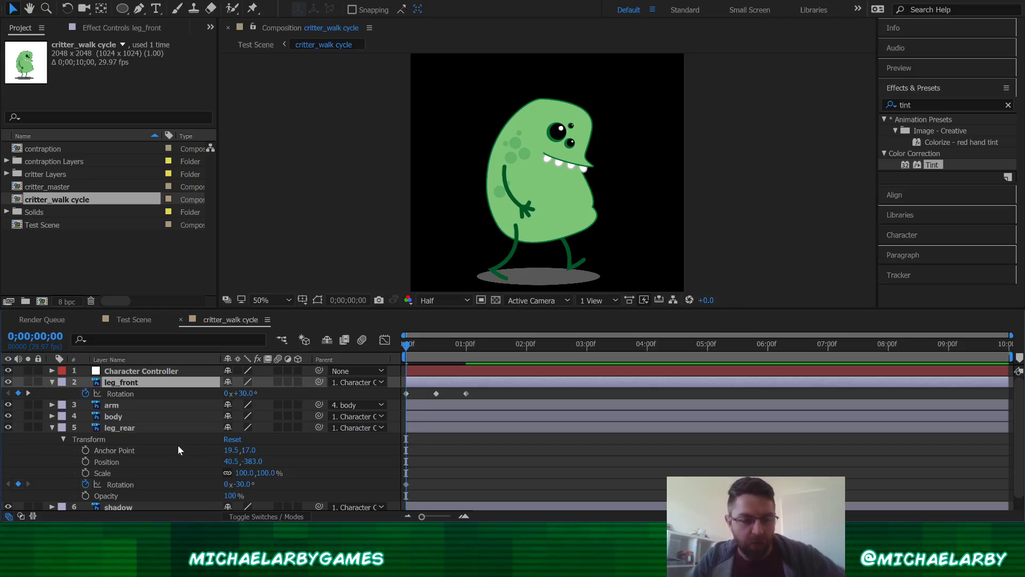
click(142, 428)
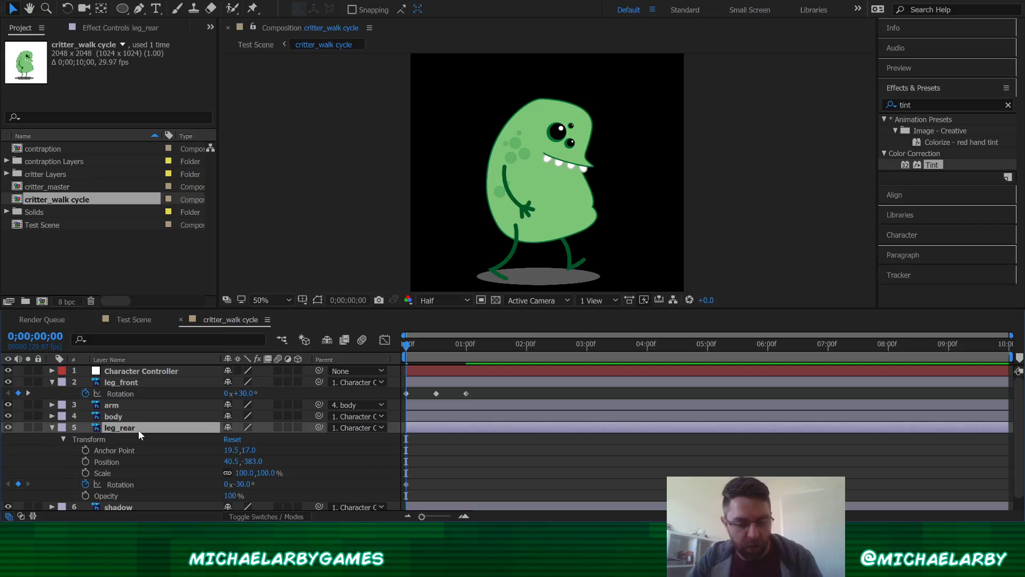
key(u)
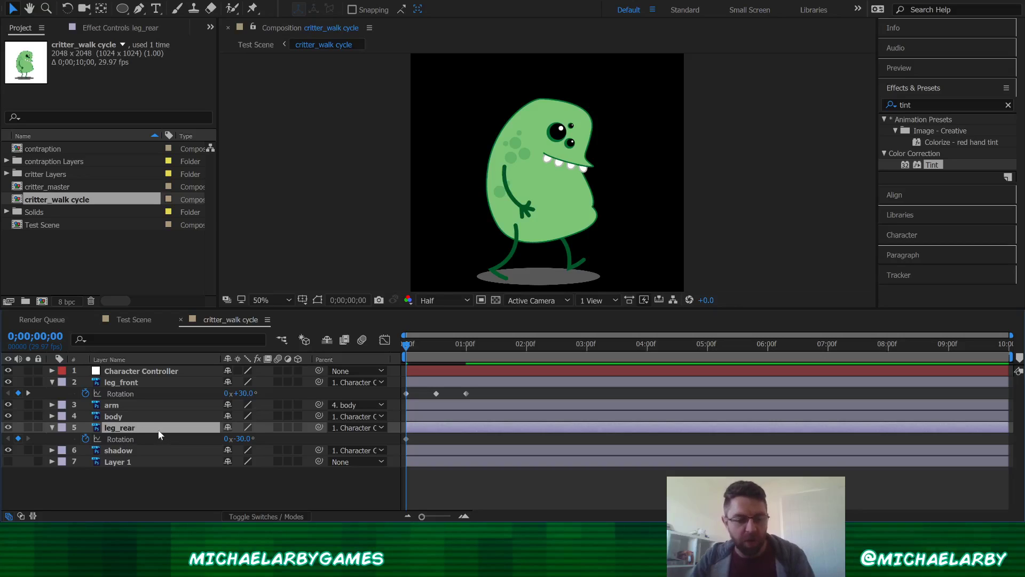
Show leg_rear's Position, Scale and Opacity properties one after another
key(p)
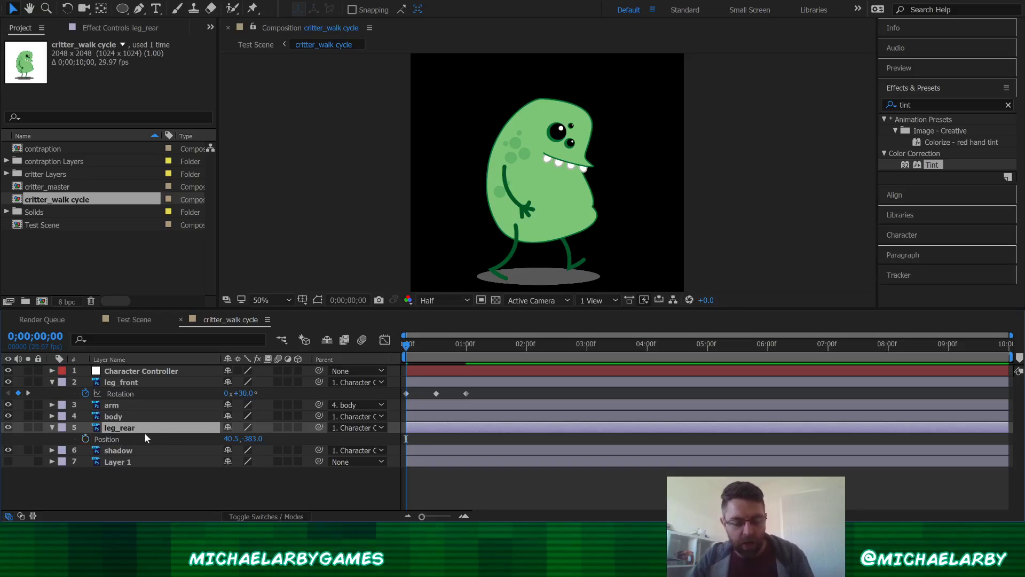
key(s)
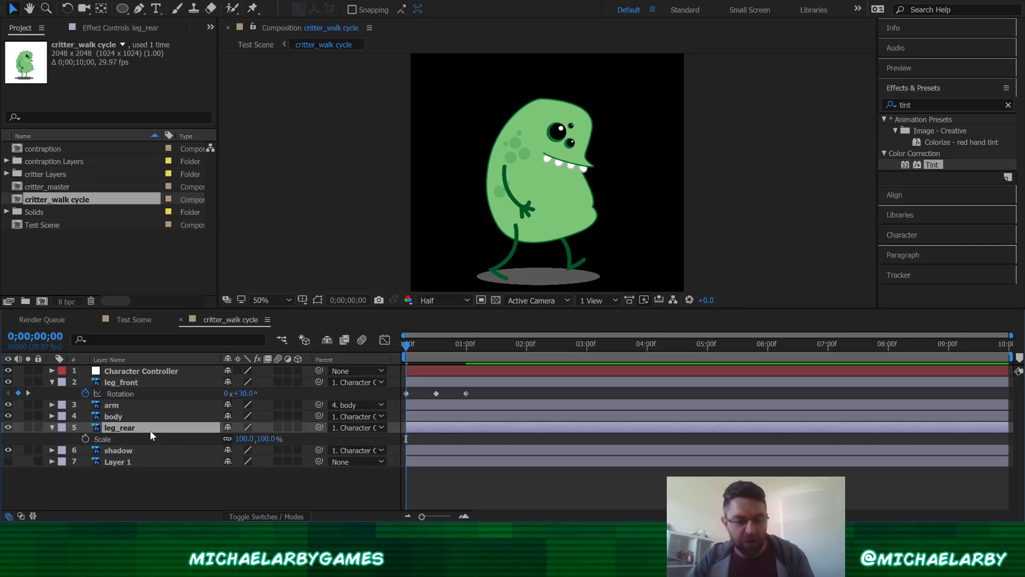
key(t)
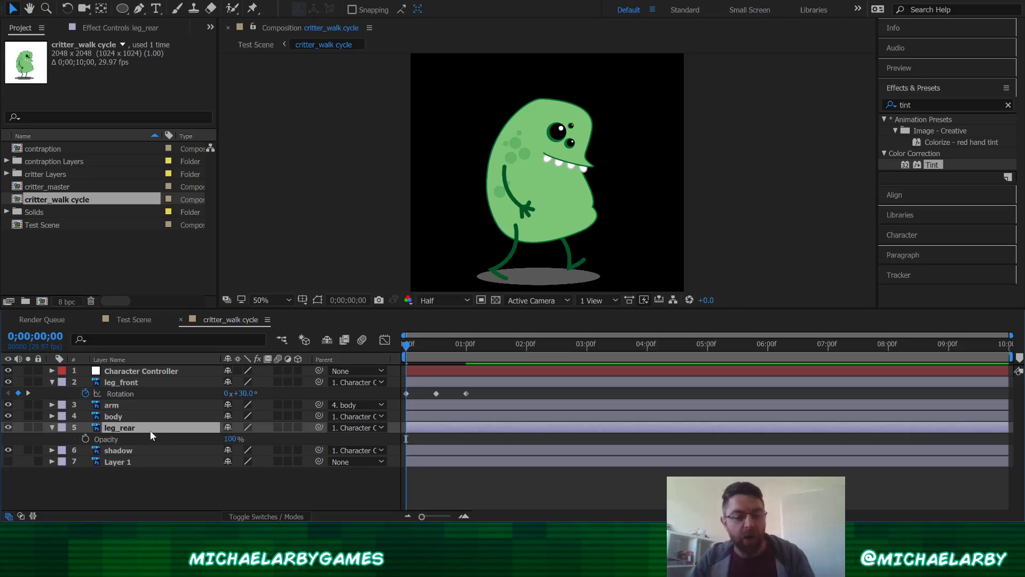
Show leg_rear's Rotation property and copy its first Rotation keyframe to 0;00;01;00
key(r)
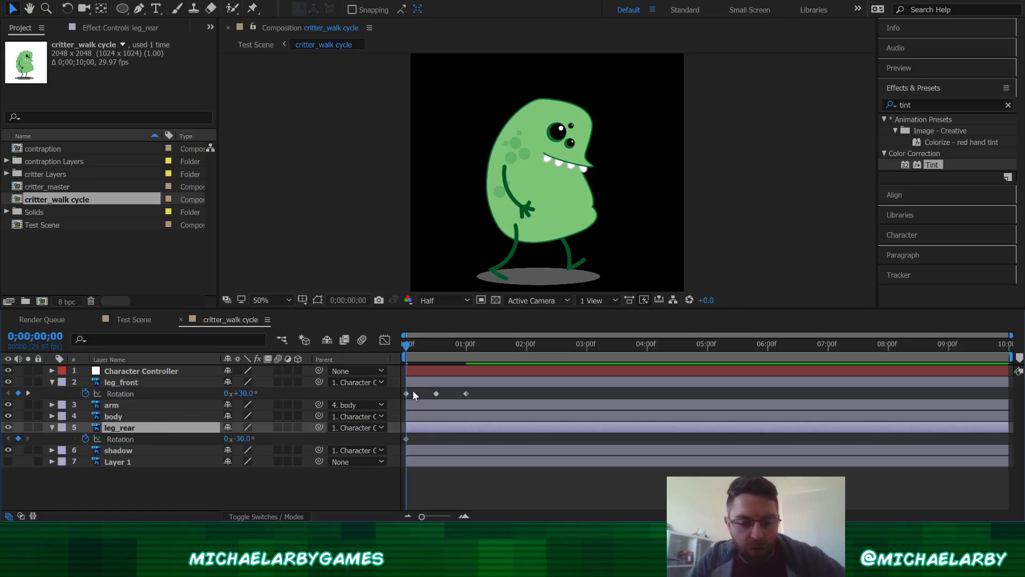
click(466, 347)
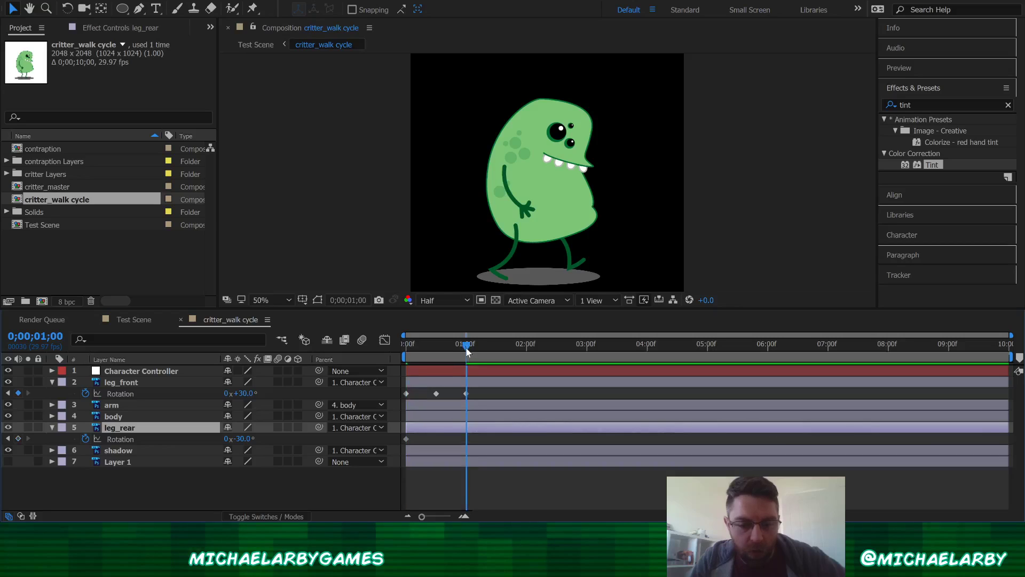
click(406, 439)
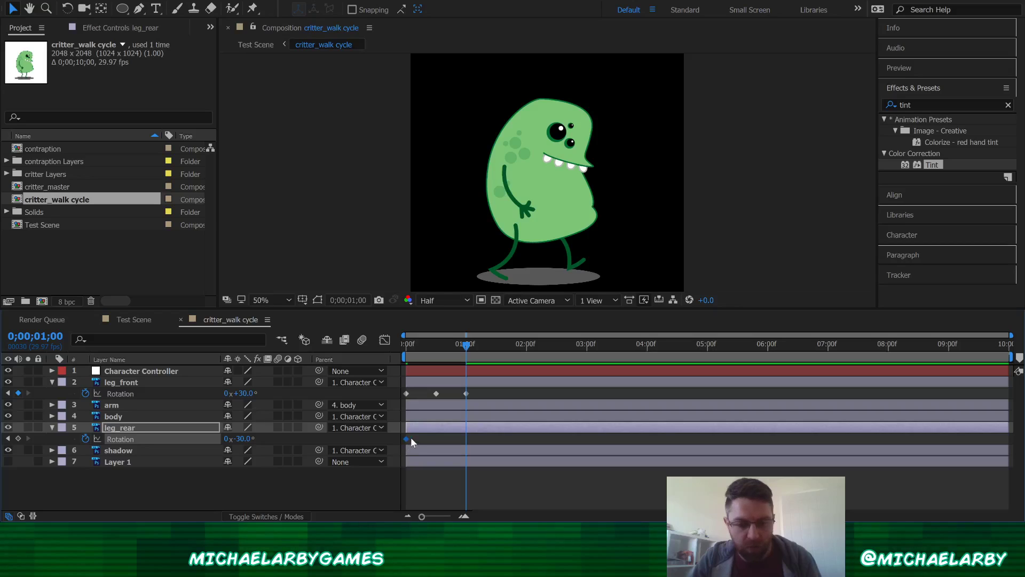
Add a Rotation keyframe of 30° to leg_rear at 0;00;00;15
drag(459, 346, 437, 347)
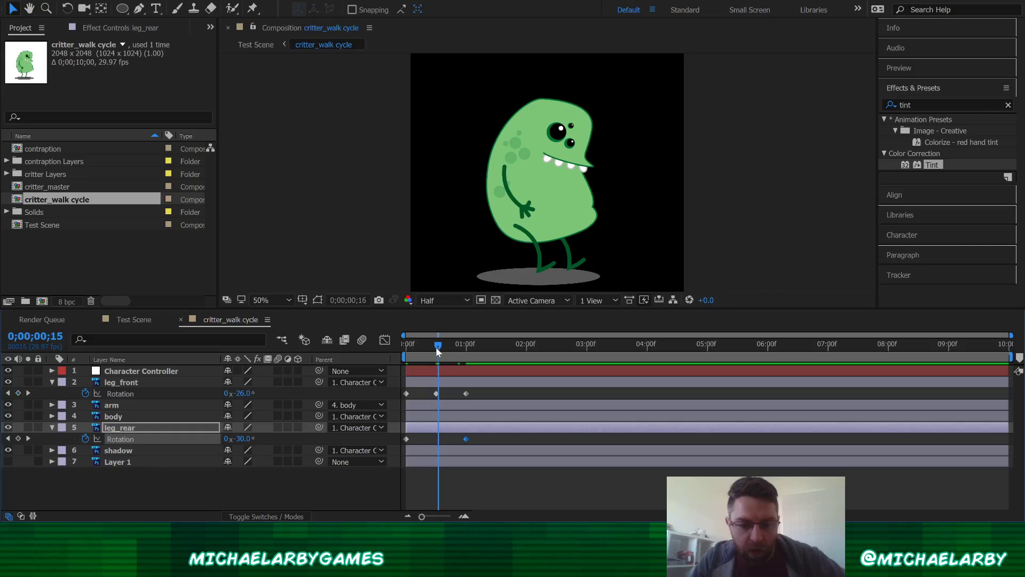
click(243, 439)
text(30)
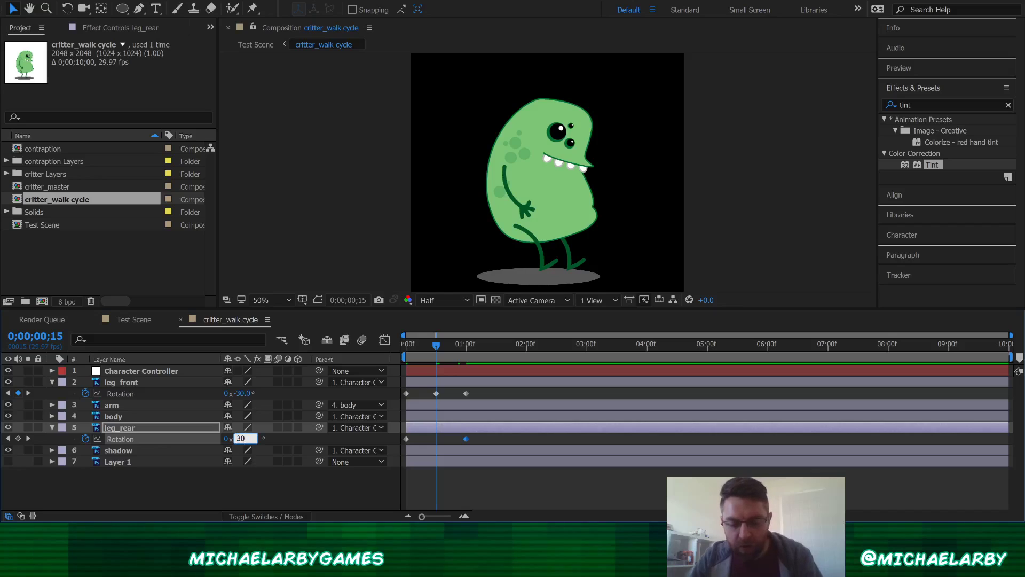
key(Return)
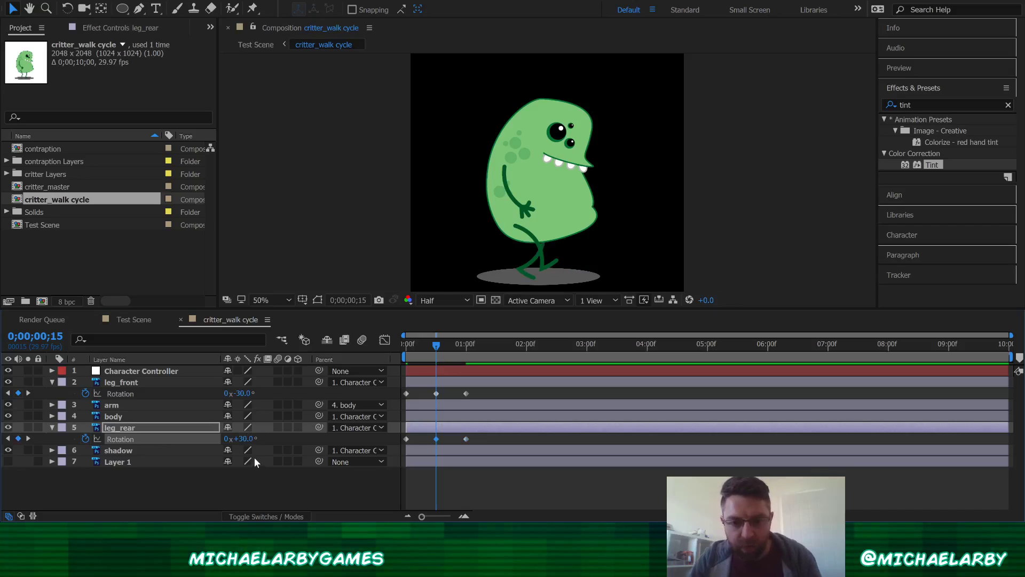
Preview both legs' swing from the start and return the current time to 0;00;00;00
click(402, 347)
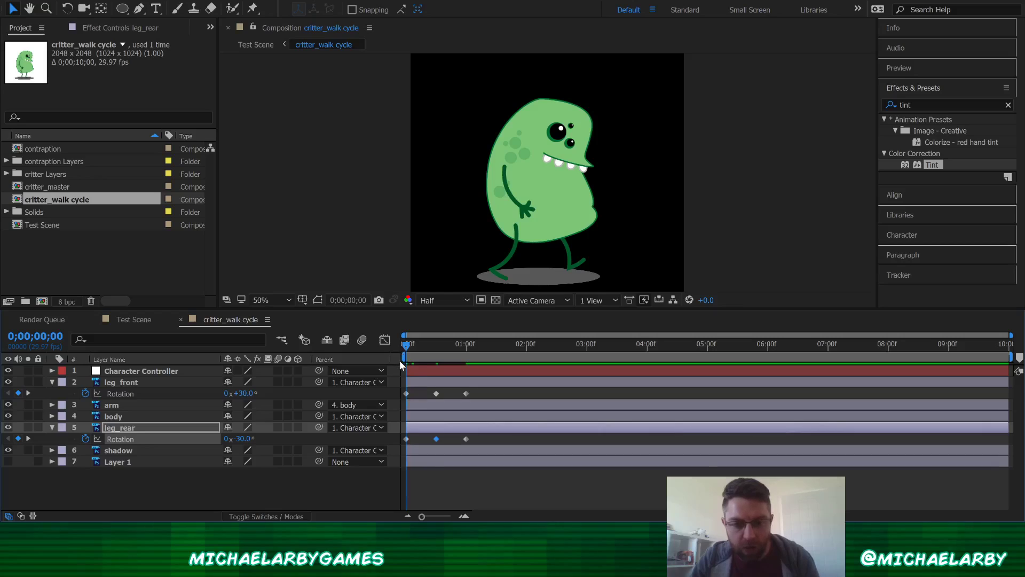
key(space)
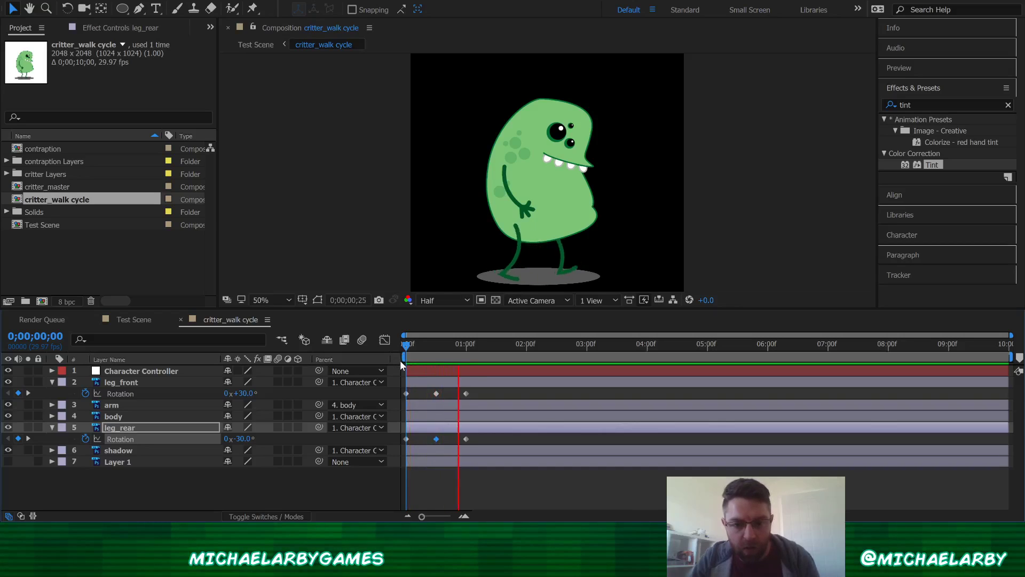
click(464, 343)
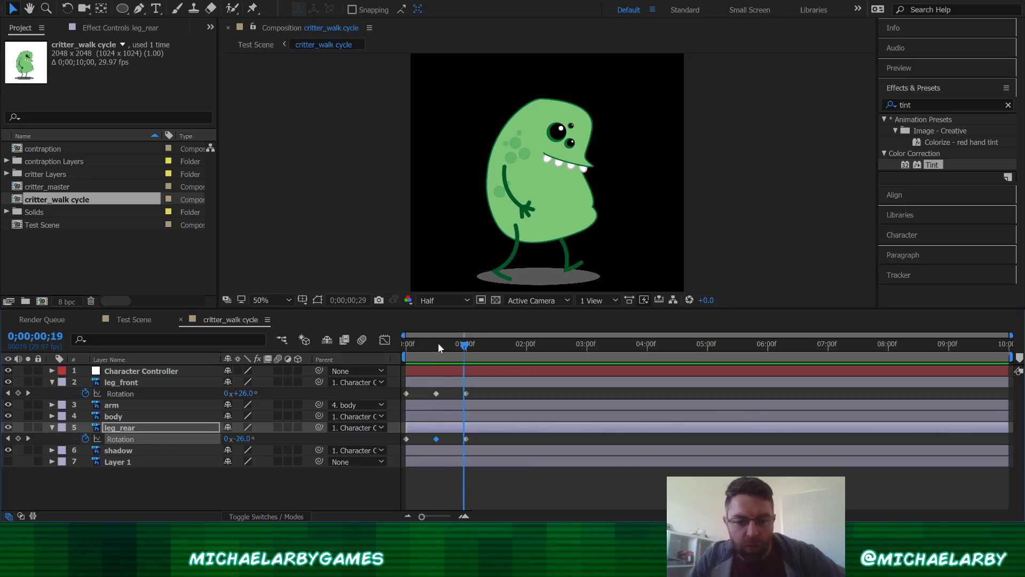
drag(438, 343, 396, 345)
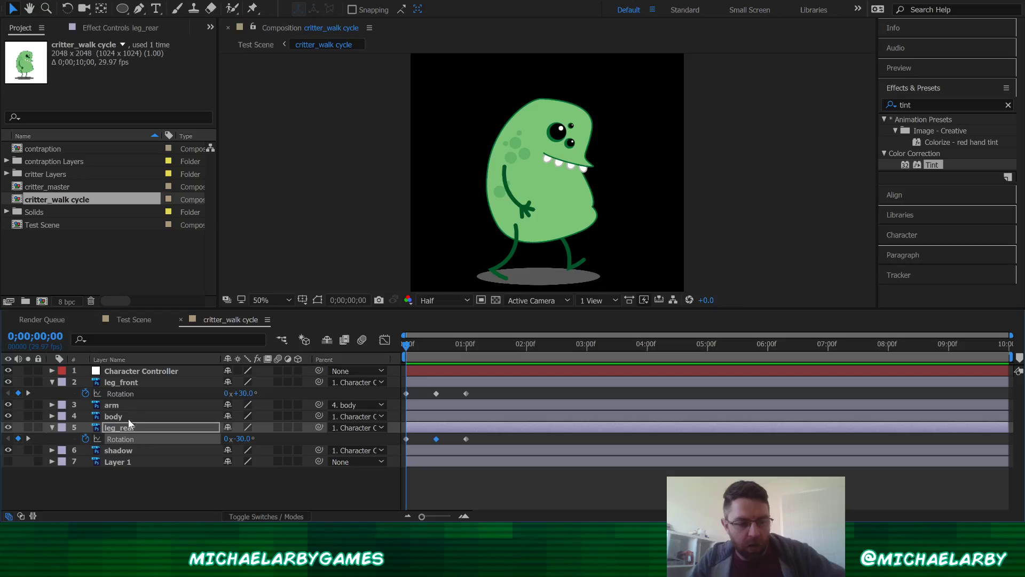
Rotate arm to about -32° and add Rotation keyframes with that value at 0;00;00;00 and 0;00;01;00
click(130, 403)
key(r)
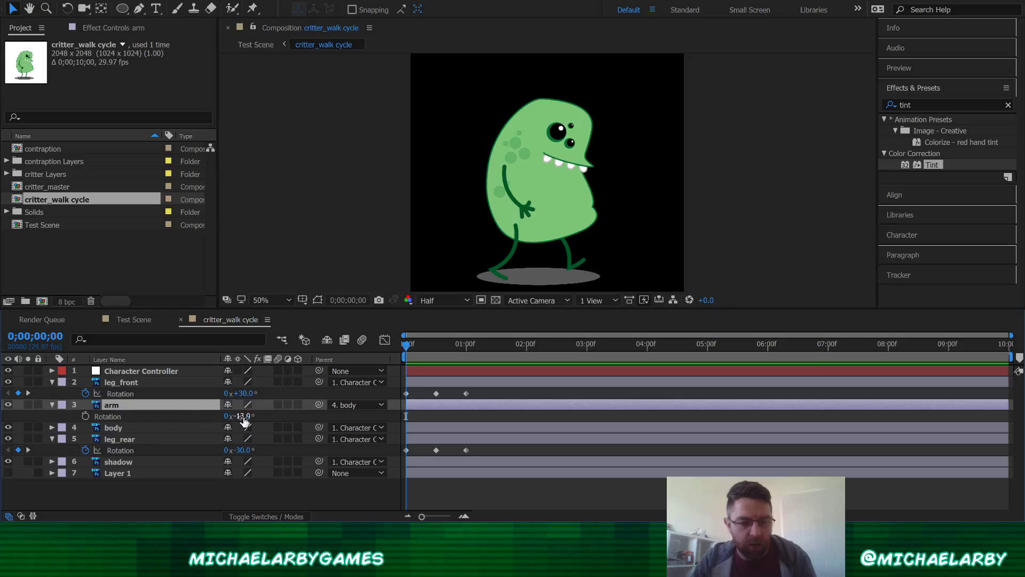
mouse_move(241, 417)
mouse_down()
mouse_move(263, 417)
mouse_move(230, 417)
mouse_up()
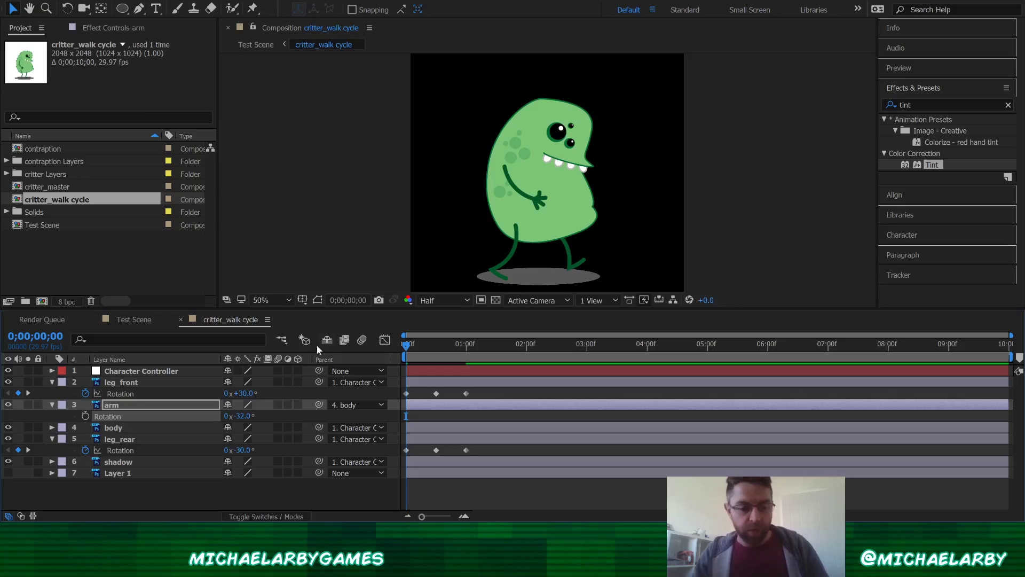
click(84, 416)
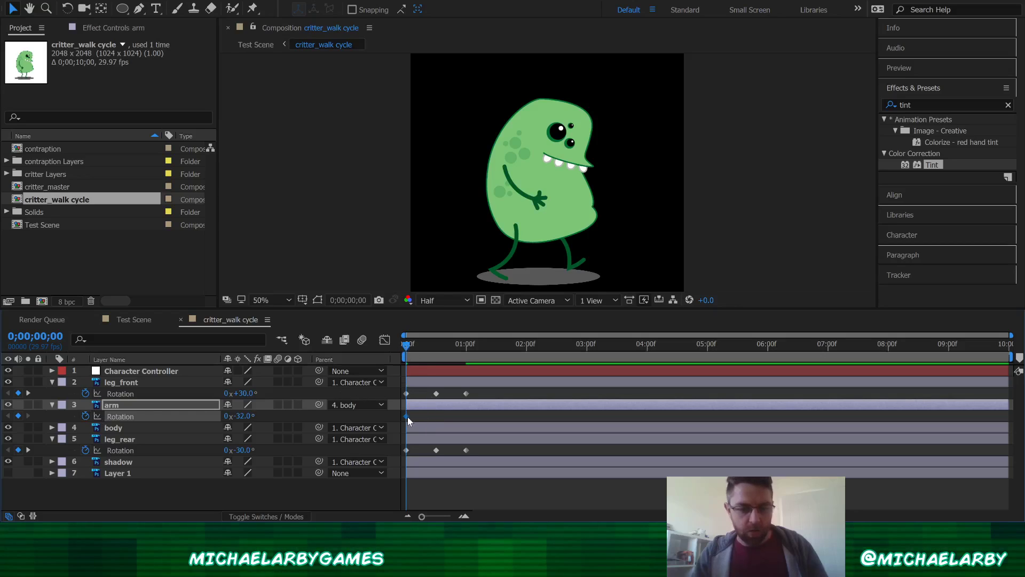
click(466, 346)
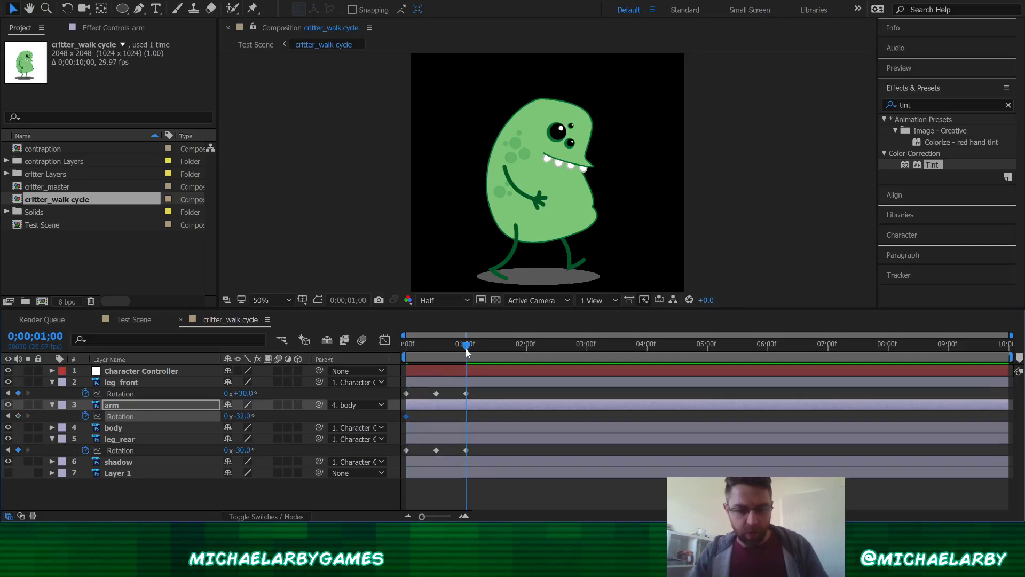
key(alt+shift+r)
Add a Rotation keyframe of 30° to arm at 0;00;00;15
click(438, 345)
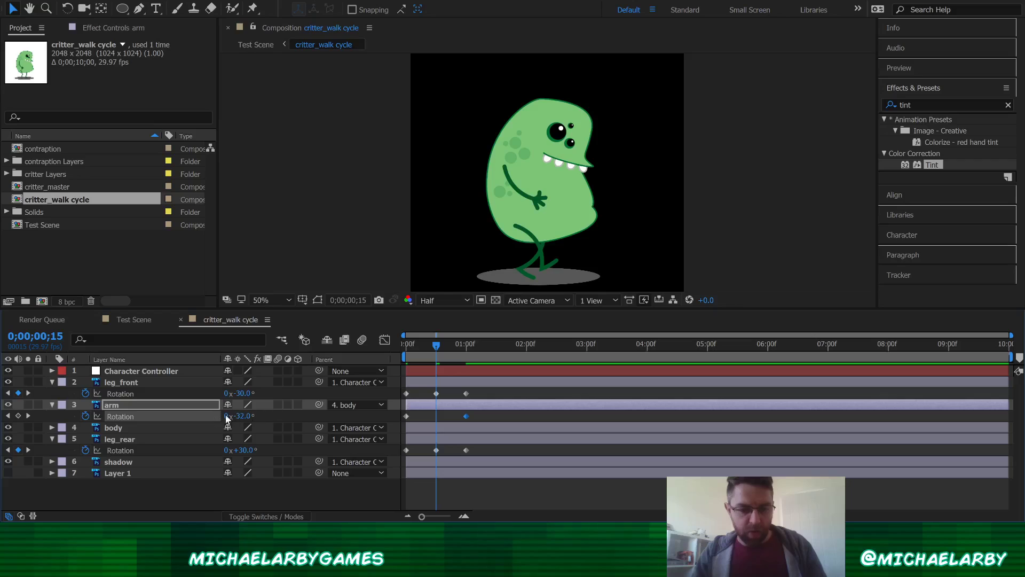
click(243, 416)
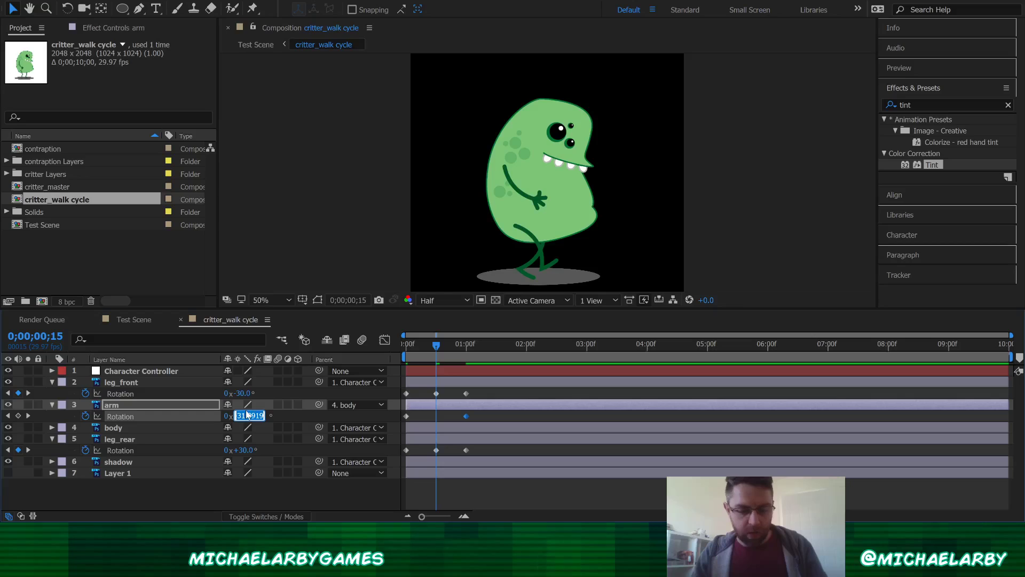
text(-30.0)
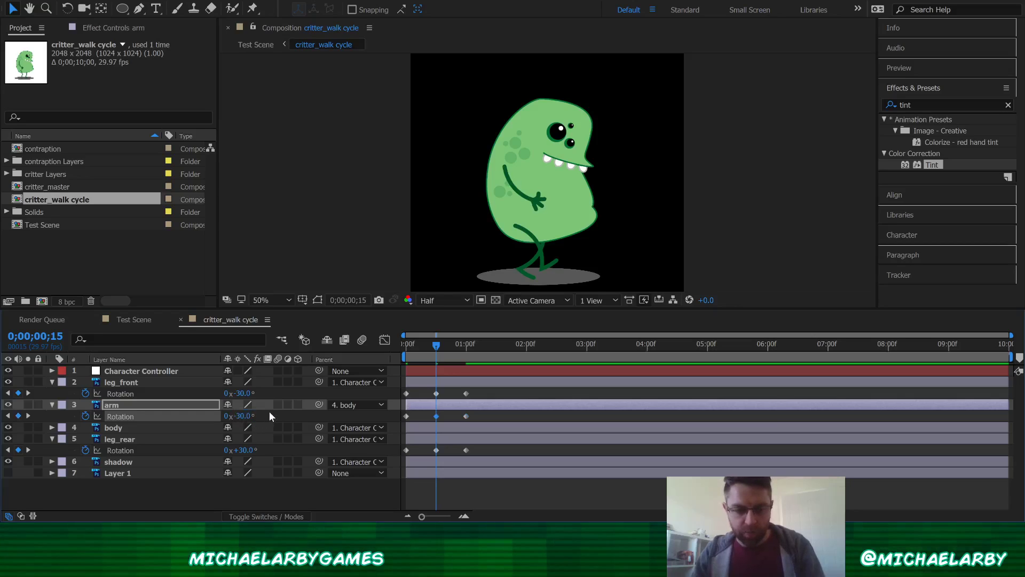
click(242, 415)
text(30)
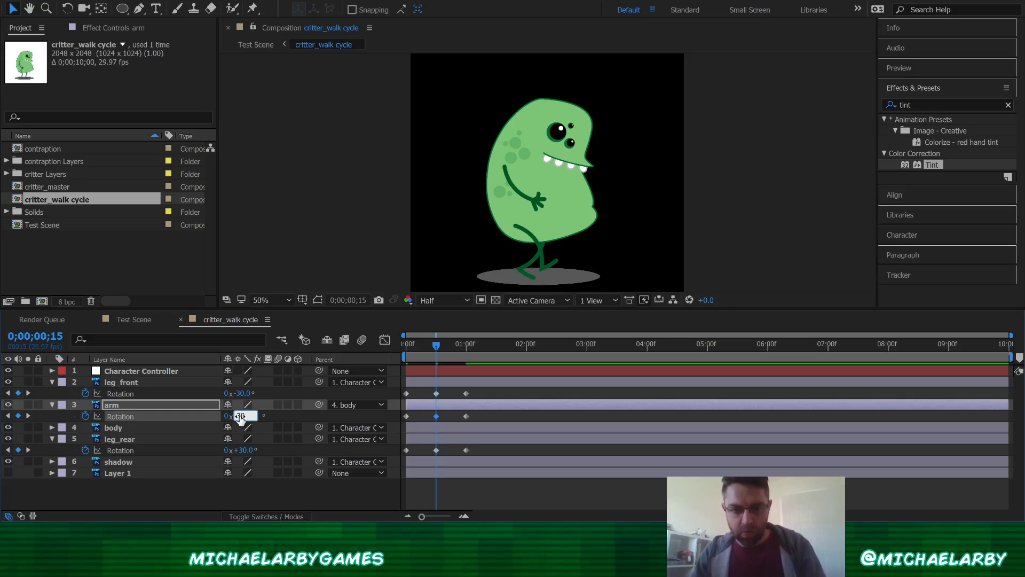
key(Return)
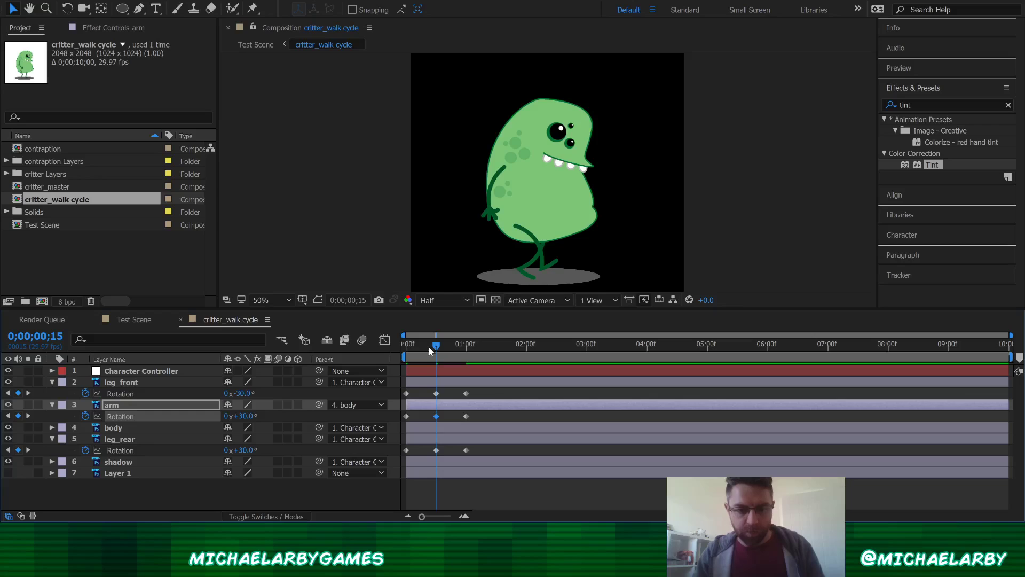
Preview the walk with the arm swing twice from the start and check the pose near 0;00;00;29
drag(418, 350, 392, 348)
key(space)
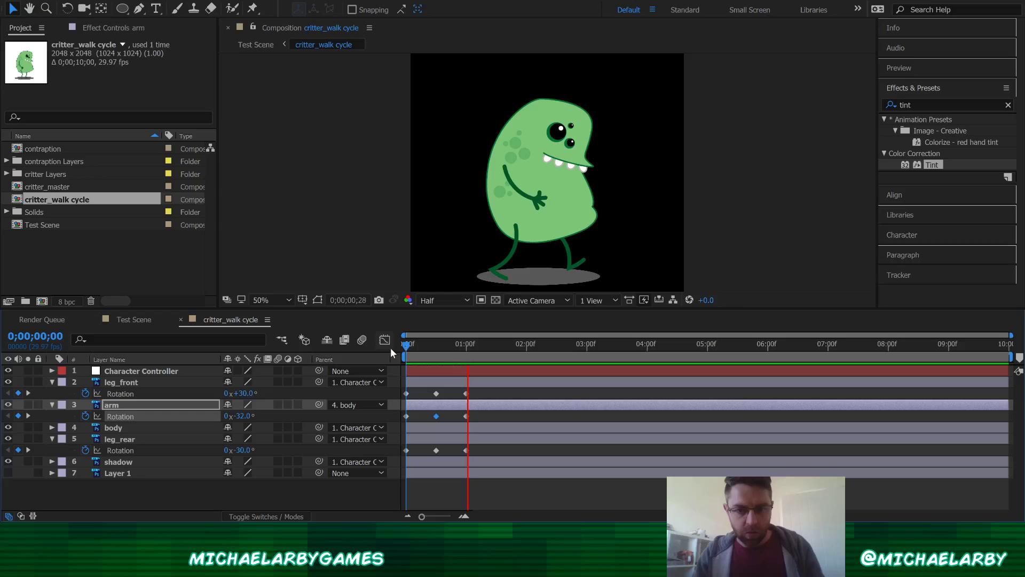
key(space)
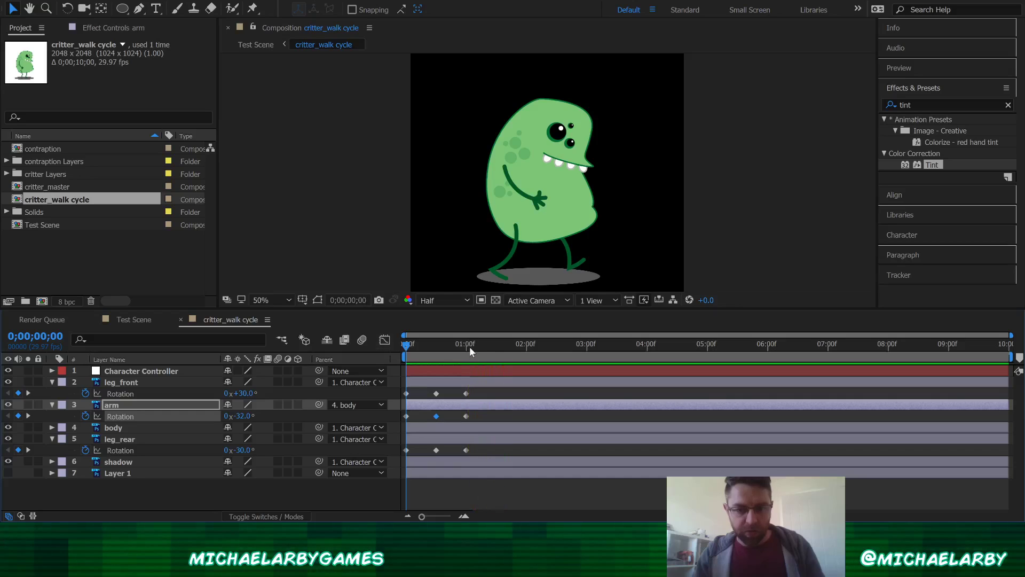
click(465, 347)
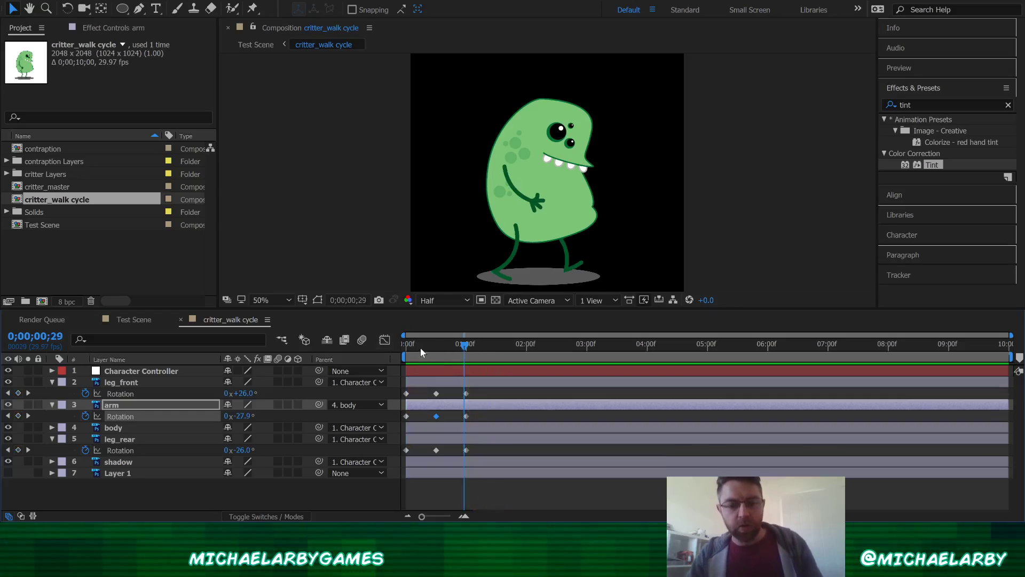
key(Home)
key(space)
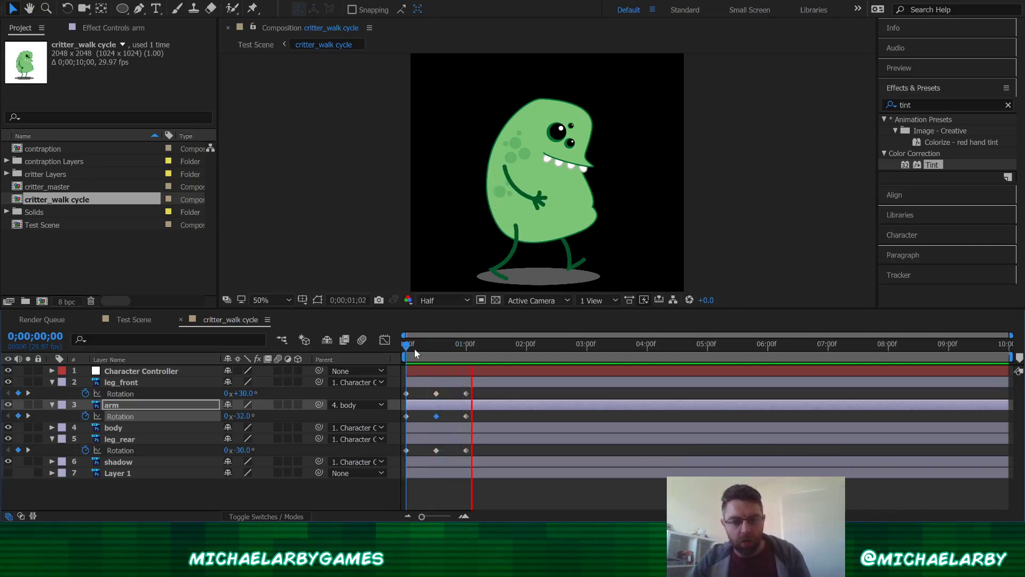
key(space)
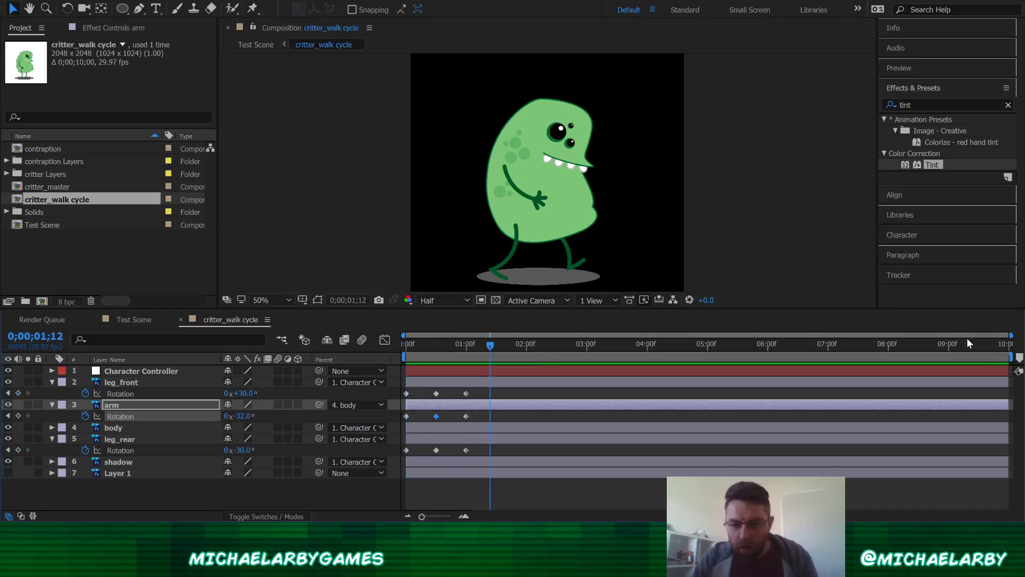
Shorten the work area to end at about 0;00;01;00 and preview the looping walk
drag(1011, 357, 609, 357)
drag(531, 359, 472, 366)
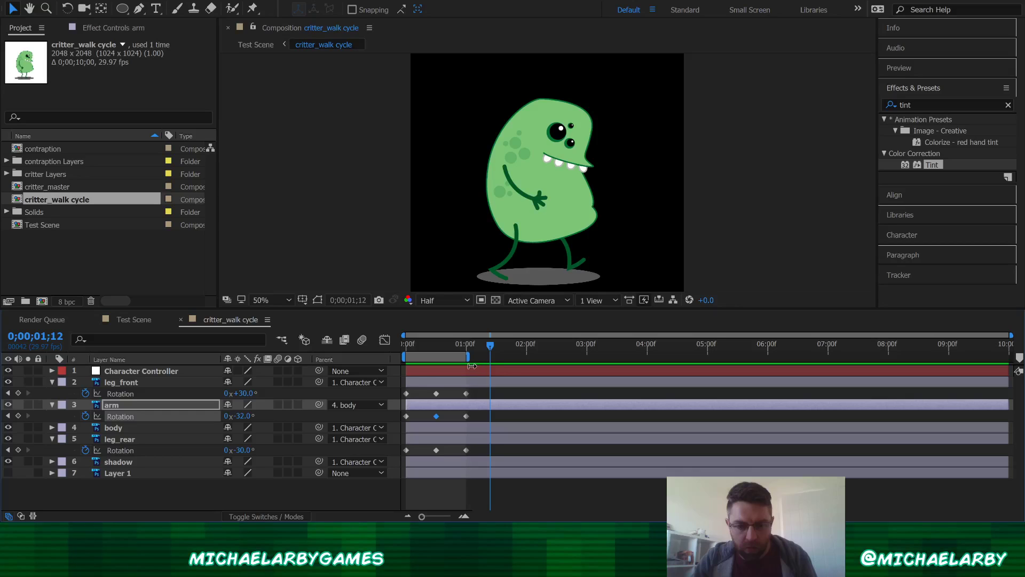
click(415, 347)
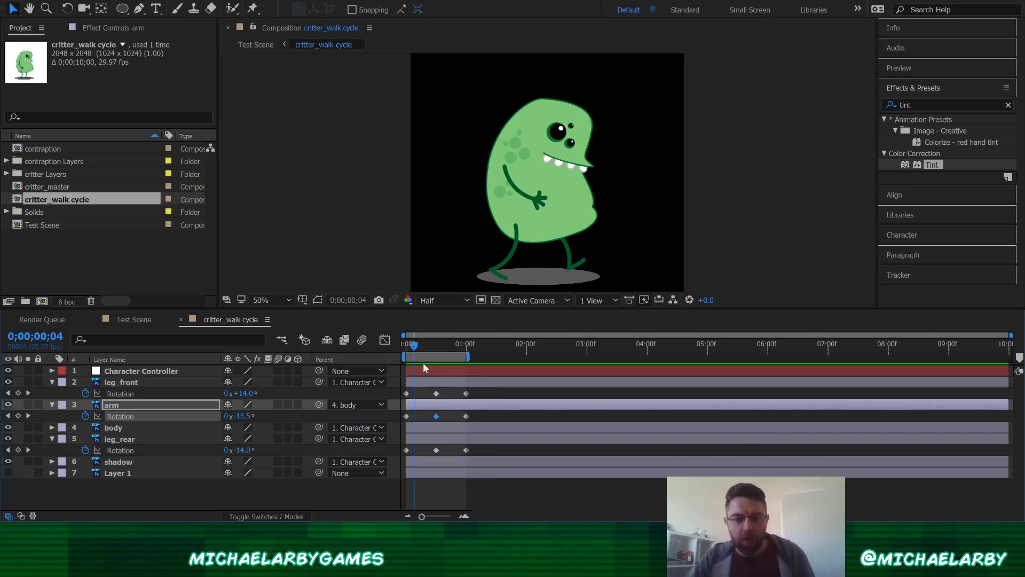
key(space)
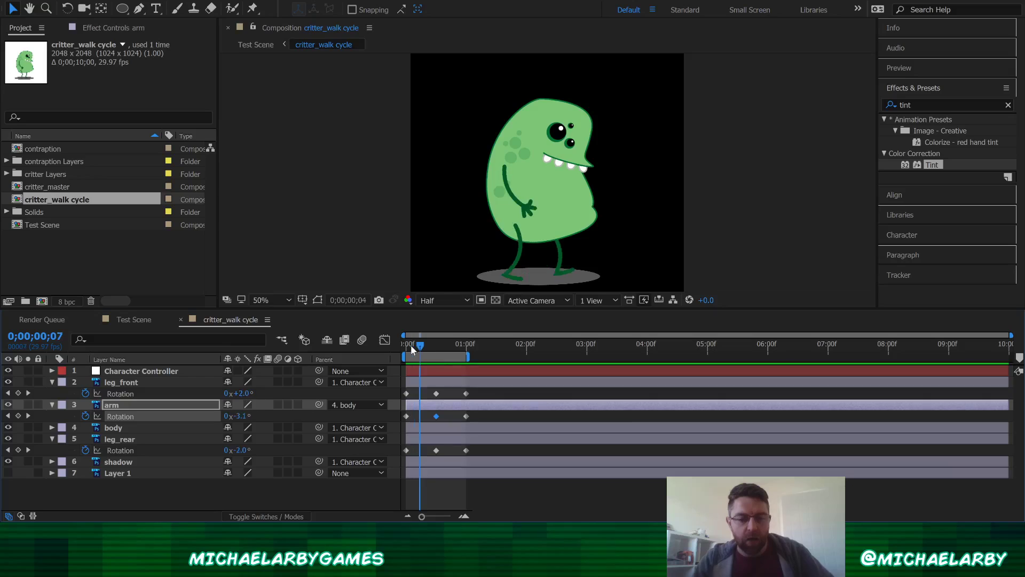
key(space)
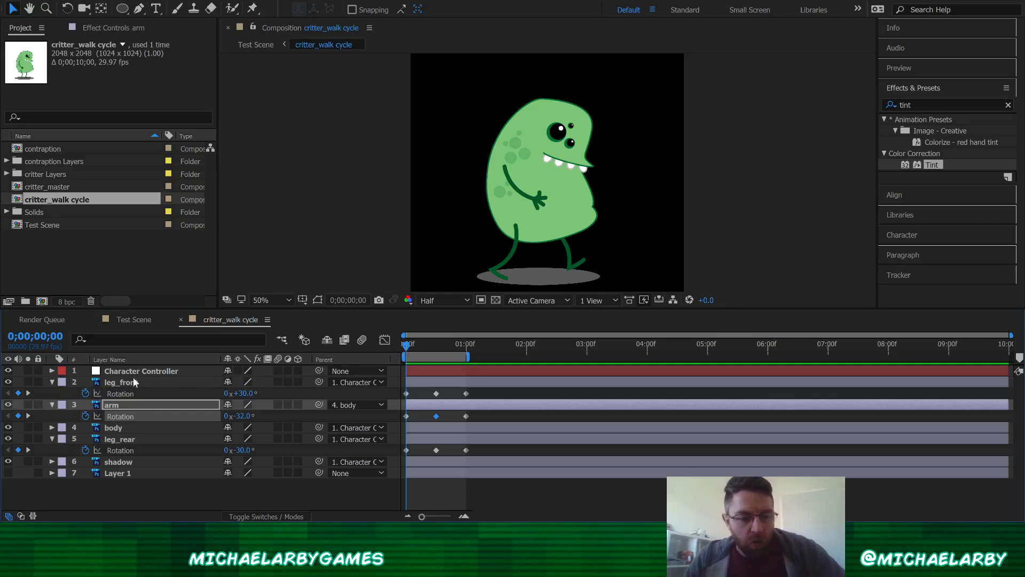
Show body's Position property, preview the walk cycle, and return the current time to 0;00;00;00
click(113, 427)
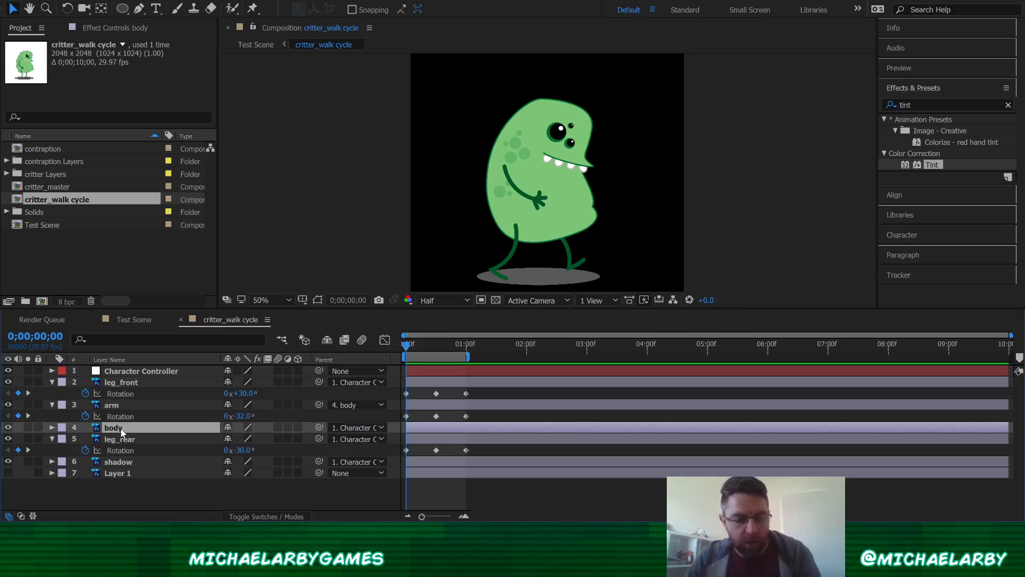
key(p)
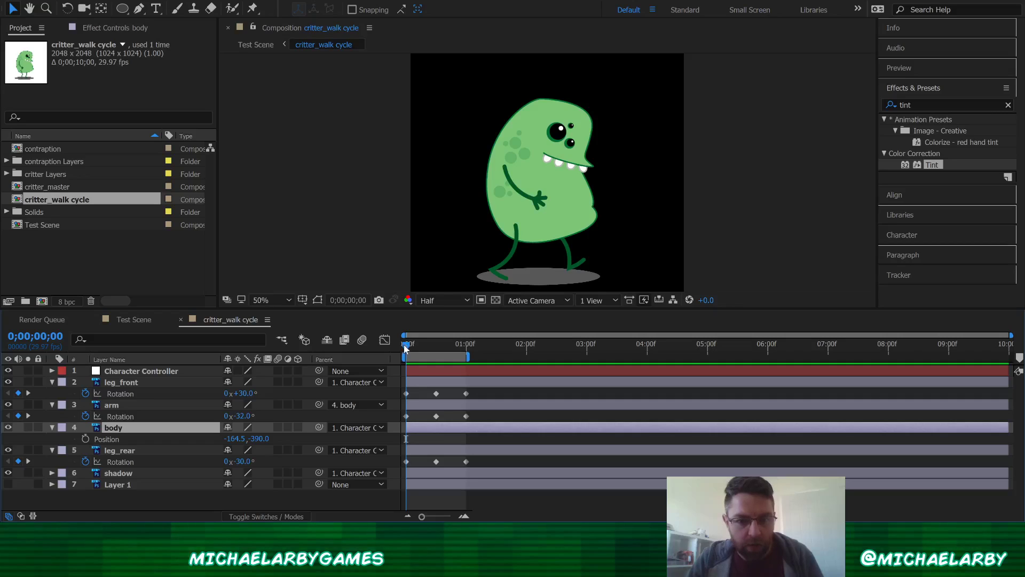
key(space)
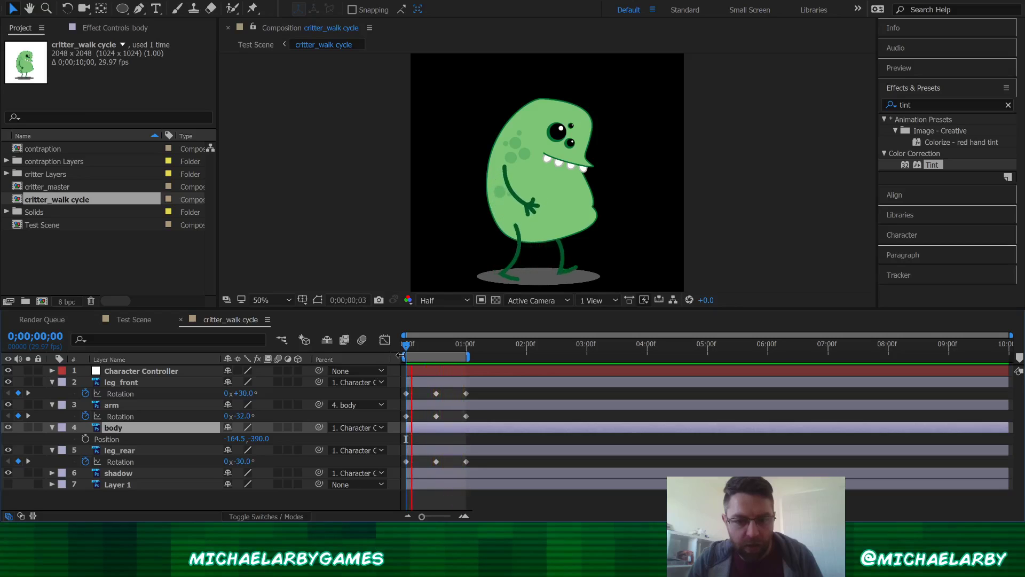
key(space)
drag(410, 349, 390, 347)
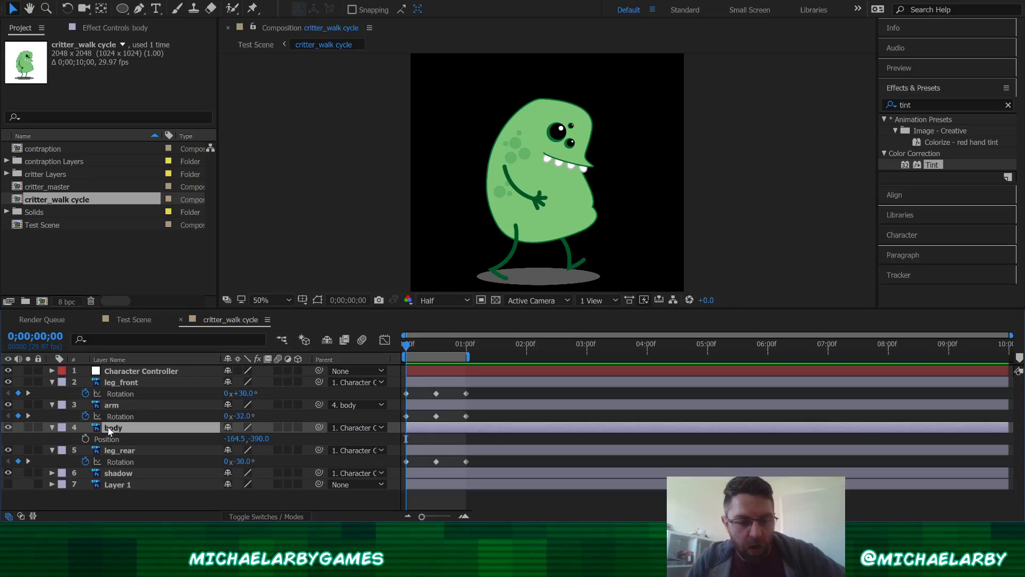
Add Position keyframes to body at 0;00;00;00 and 0;00;00;15, keeping the same position
click(85, 439)
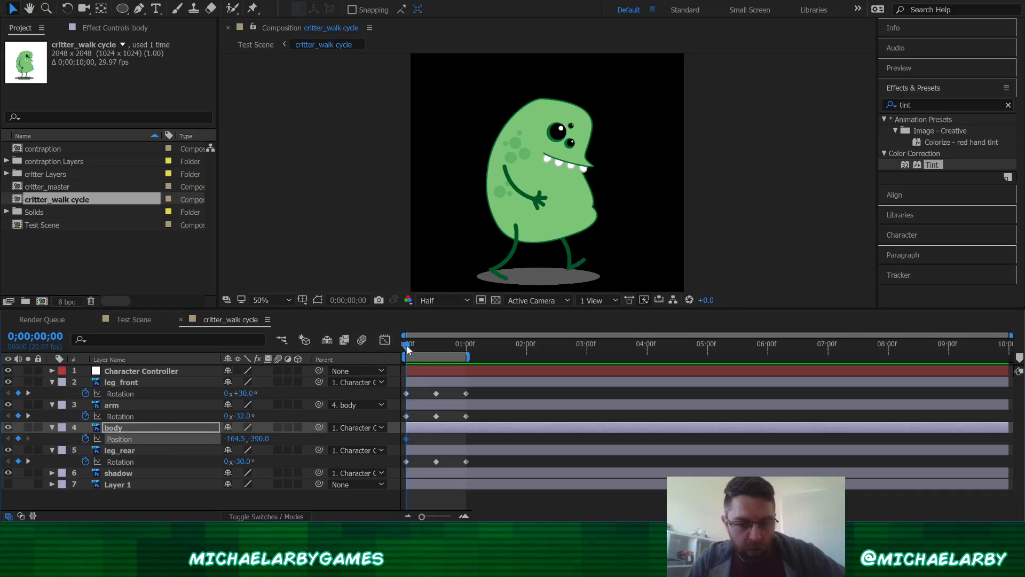
drag(407, 347, 433, 358)
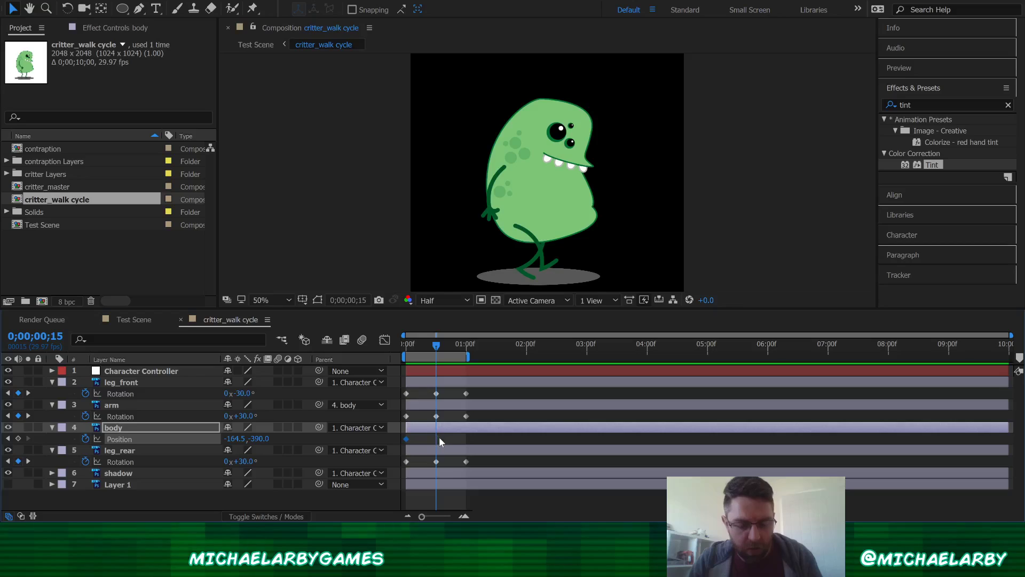
key(alt+shift+p)
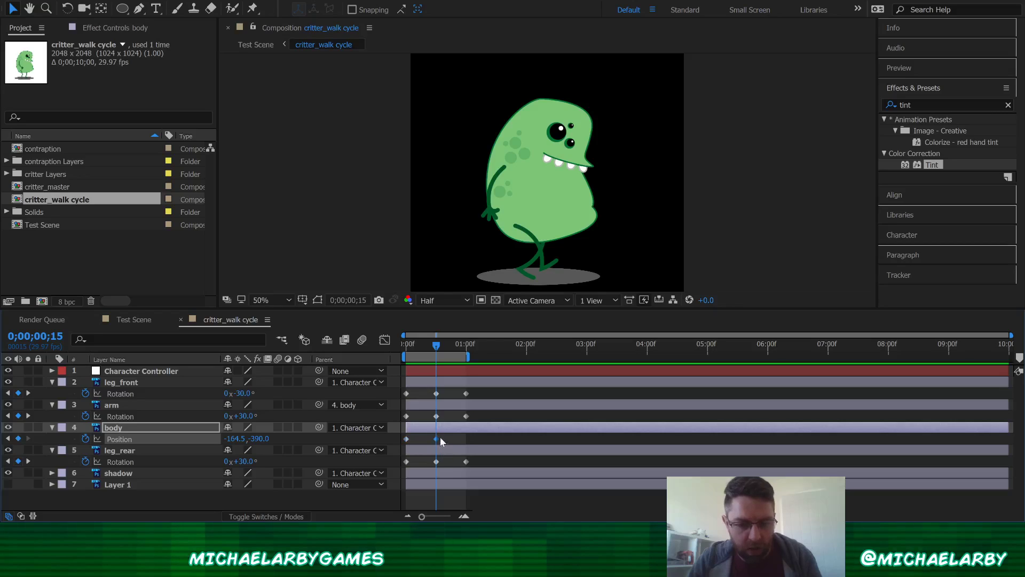
Add a Position keyframe to body at 0;00;01;00, and set body's Position to -164.5, -410.0 at 0;00;00;07
click(466, 344)
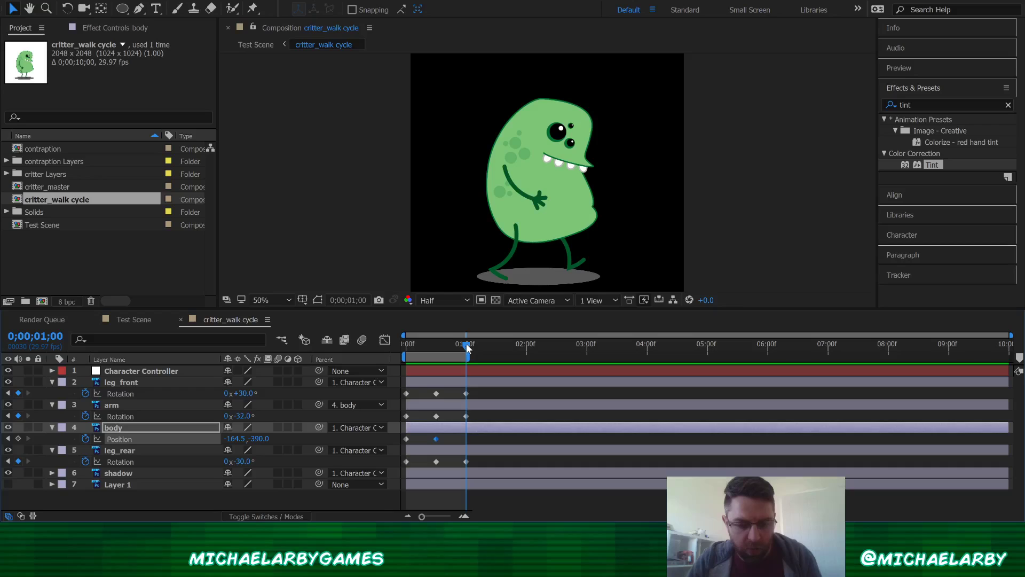
click(435, 346)
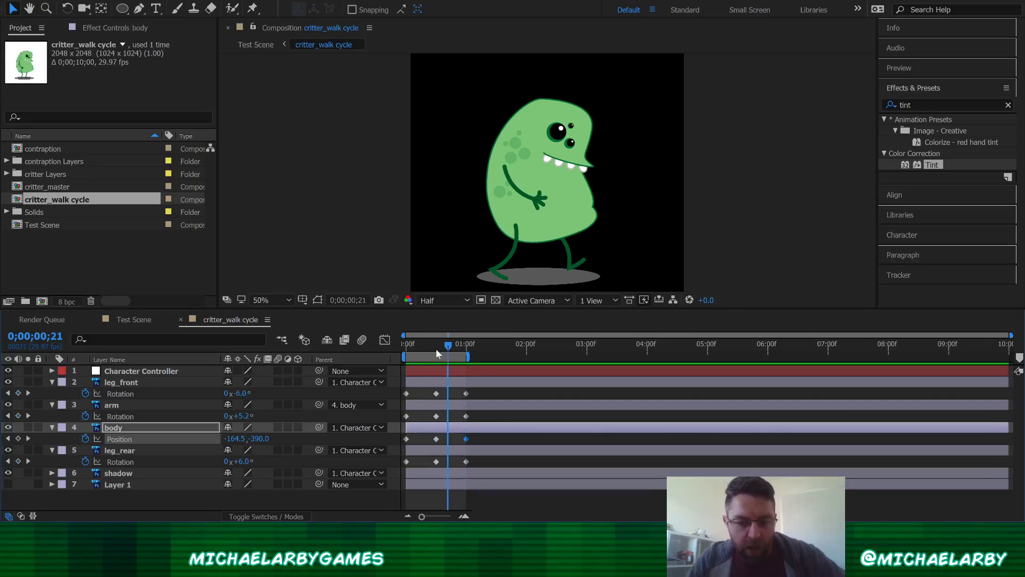
click(420, 351)
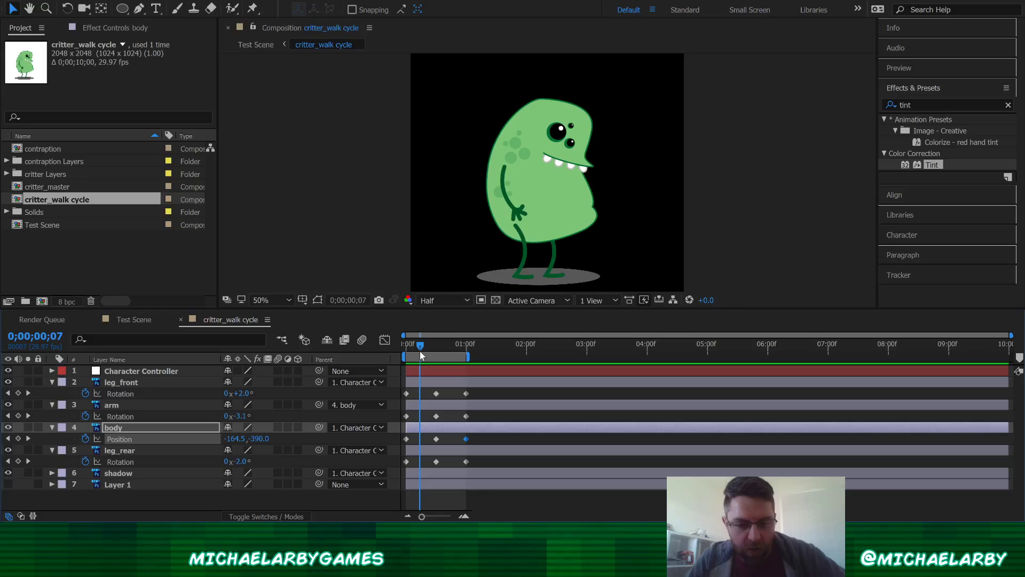
drag(420, 351, 421, 354)
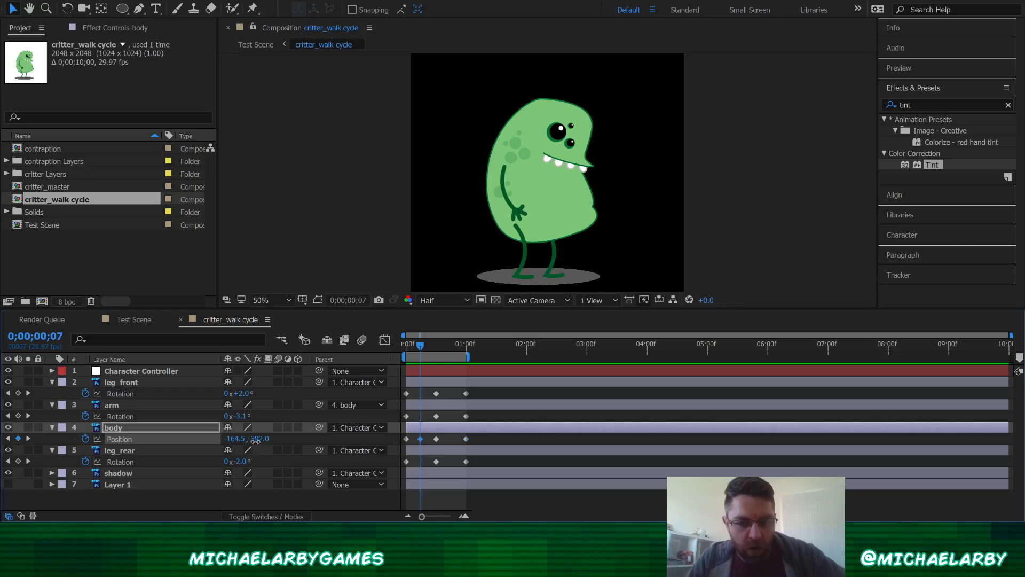
drag(255, 440, 241, 445)
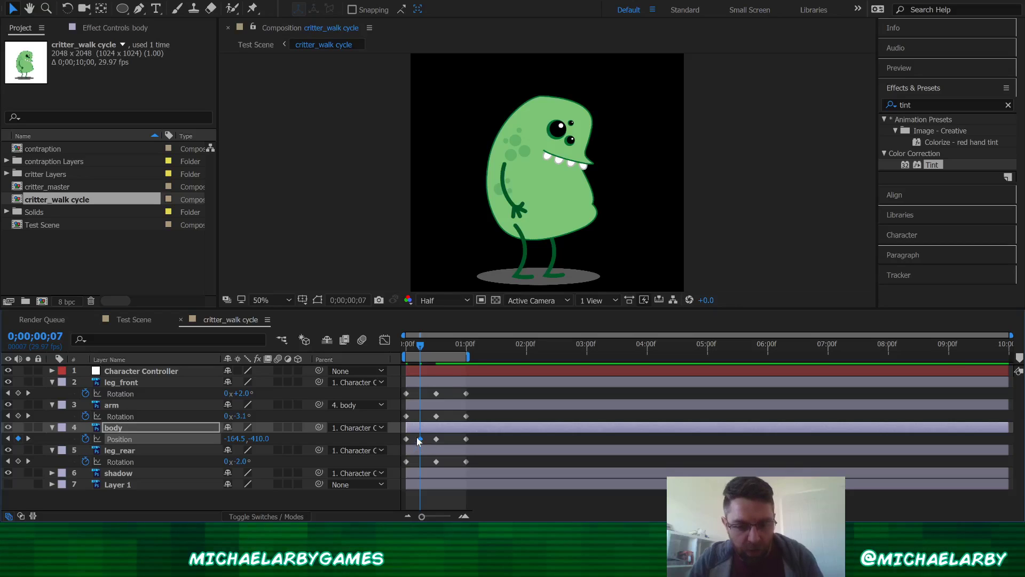
Keyframe body's Position at -164.5, -410.0 at 0;00;00;22
click(449, 347)
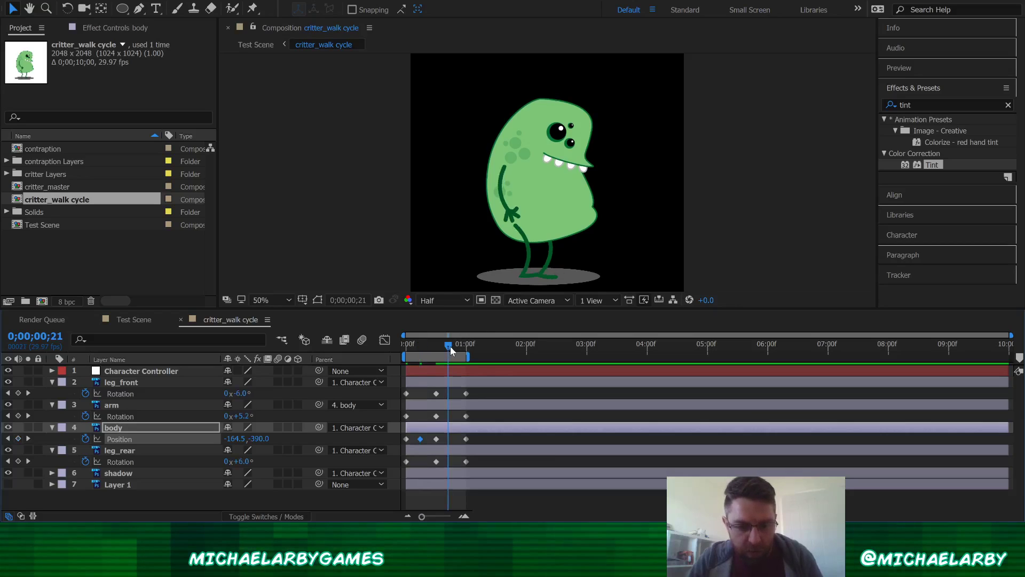
click(451, 348)
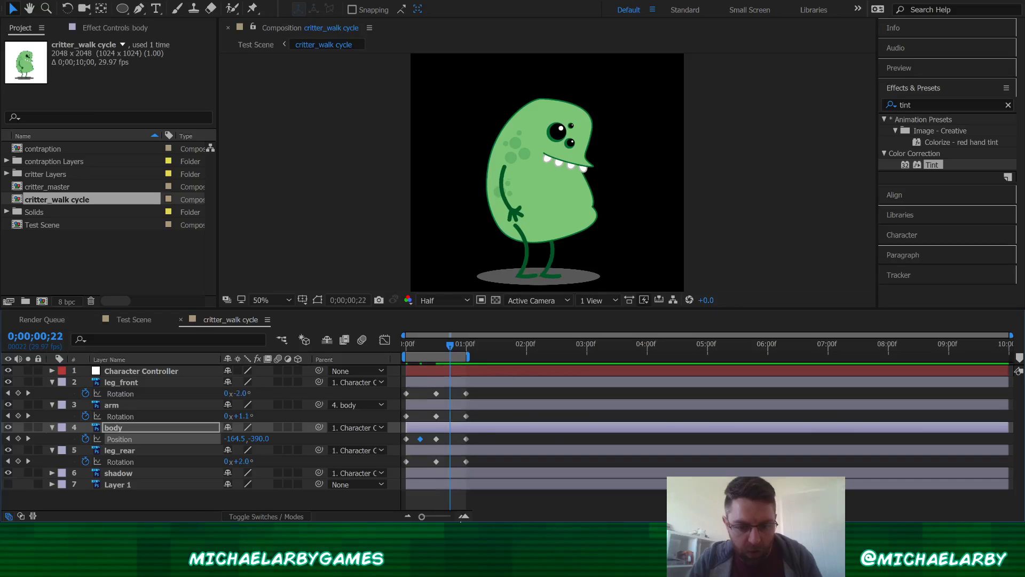
click(464, 516)
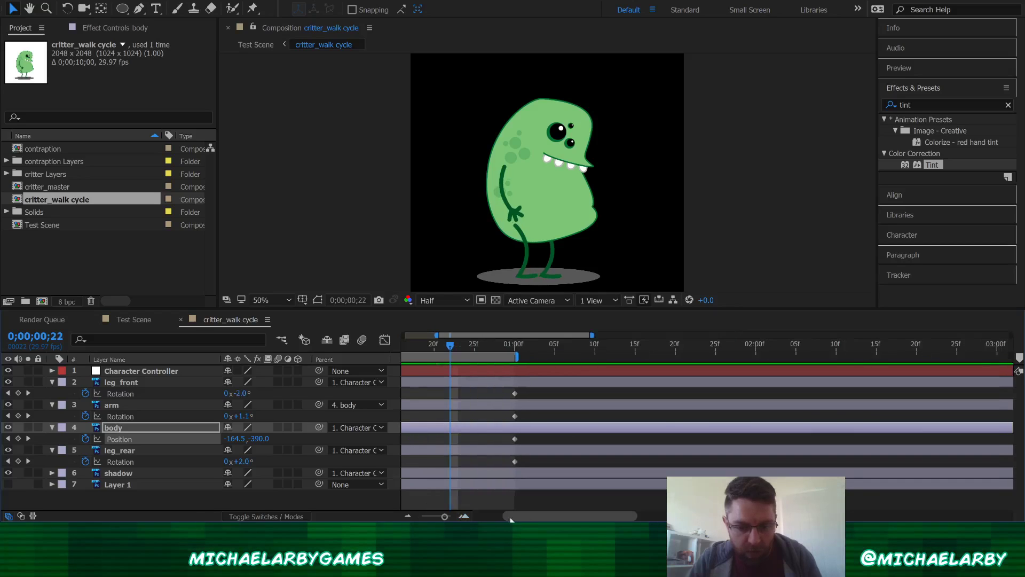
drag(510, 519, 413, 510)
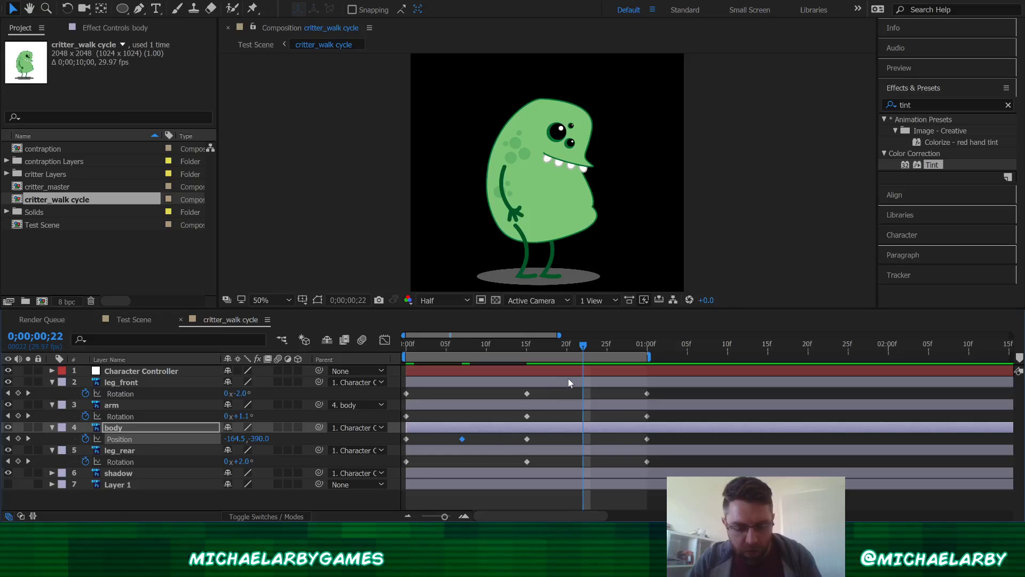
key(shift+Up)
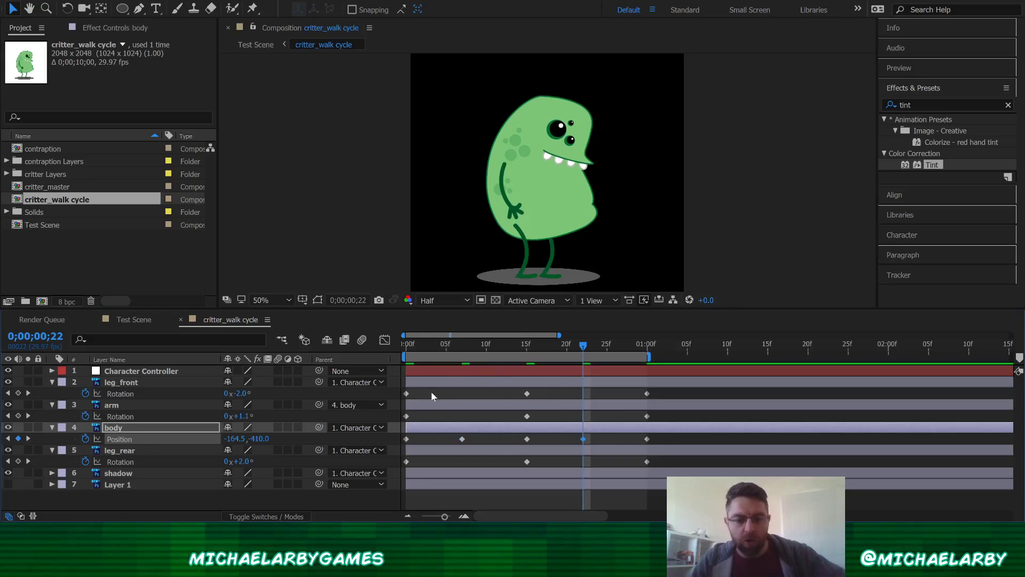
Review the keyframes of leg_front, arm and body, and preview the walk with the body bob from 0;00;00;00
click(152, 393)
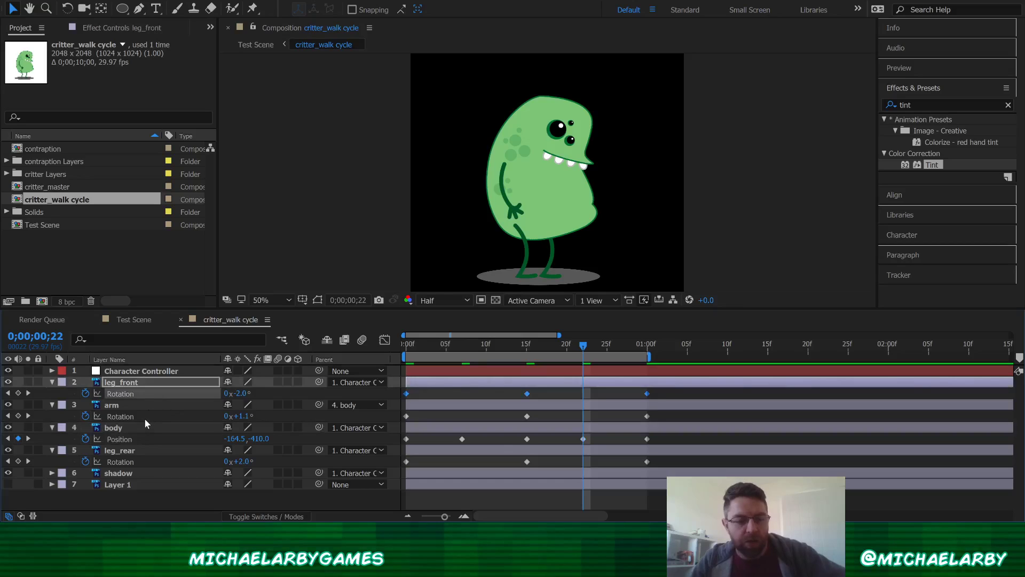
click(141, 420)
click(136, 439)
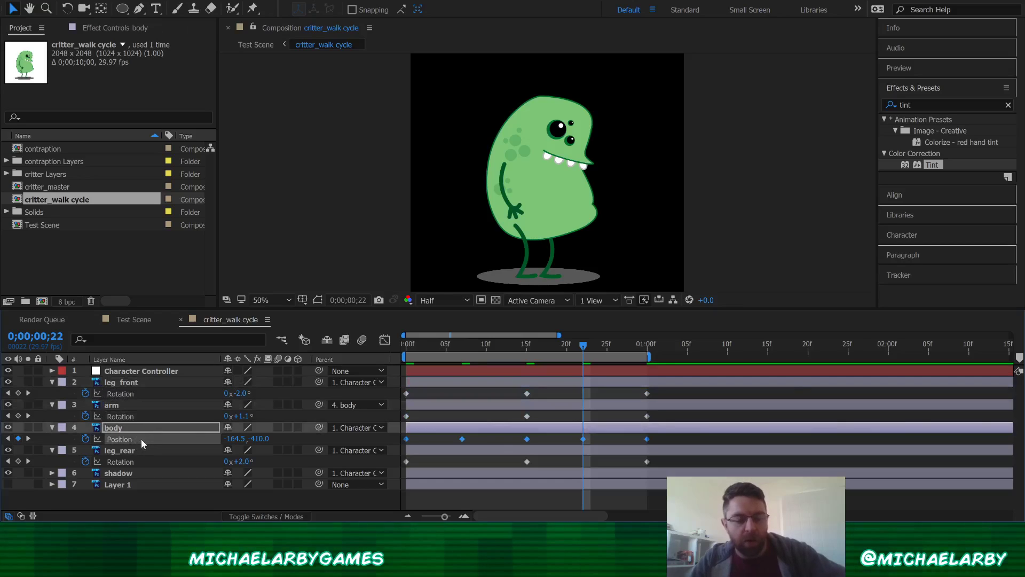
drag(584, 348, 398, 351)
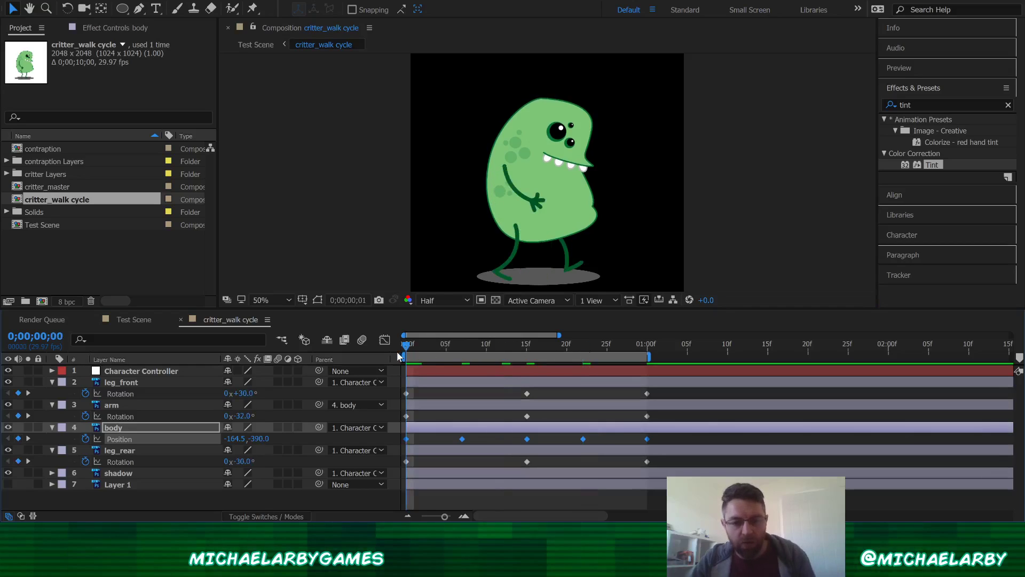
key(space)
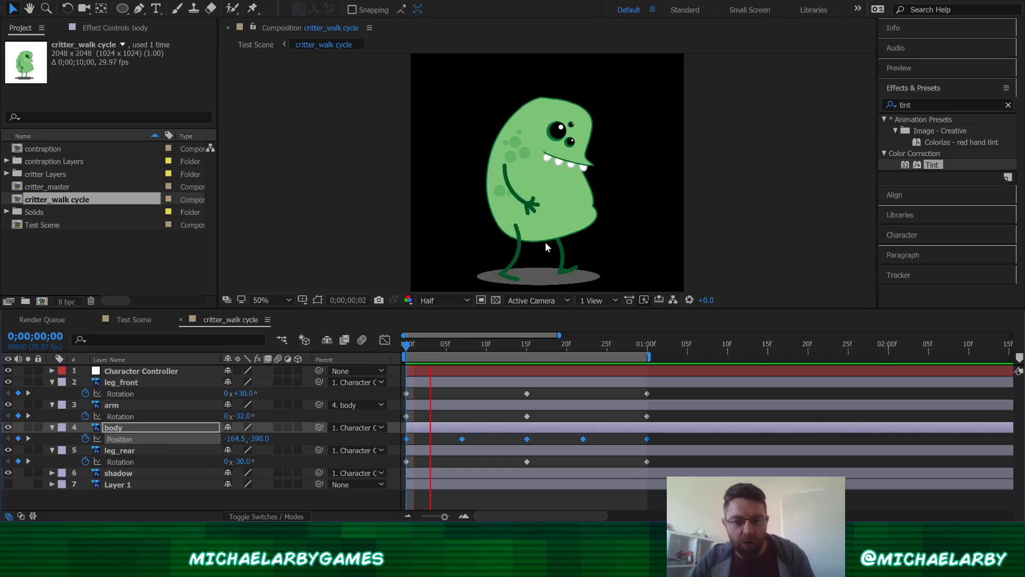
key(space)
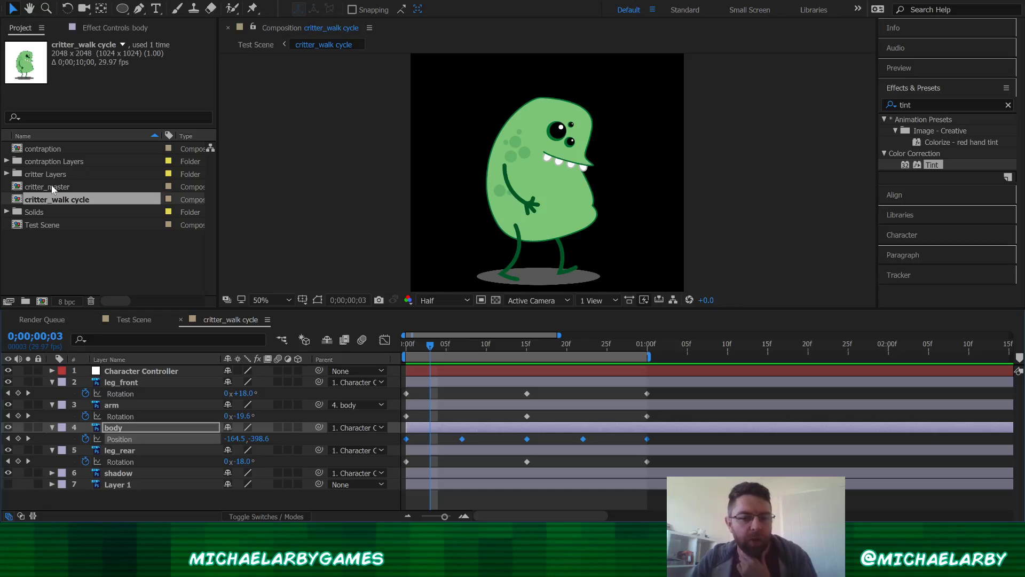
Apply the Tint effect to leg_rear with Amount to Tint at 53%
click(137, 453)
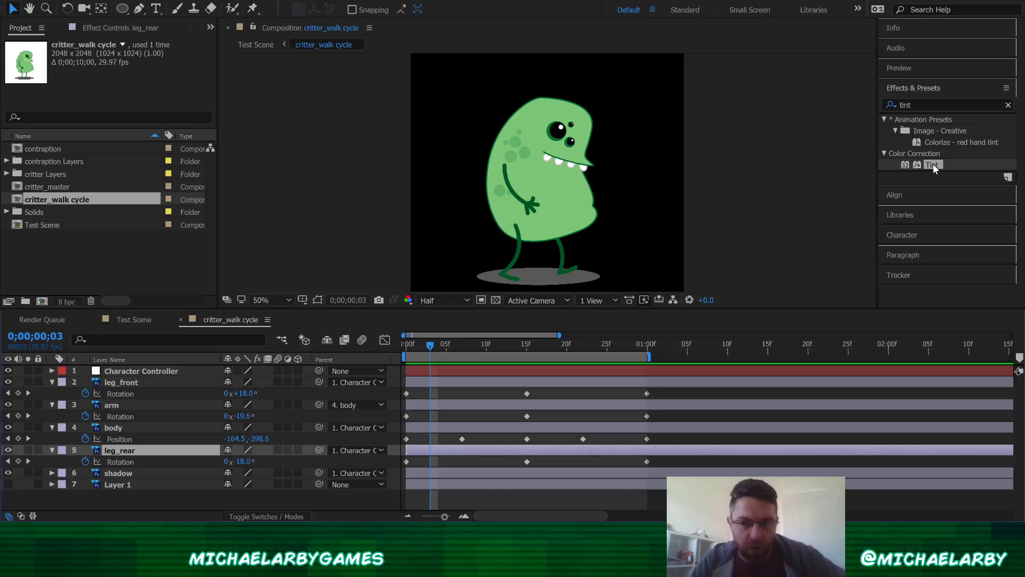
drag(934, 165, 130, 449)
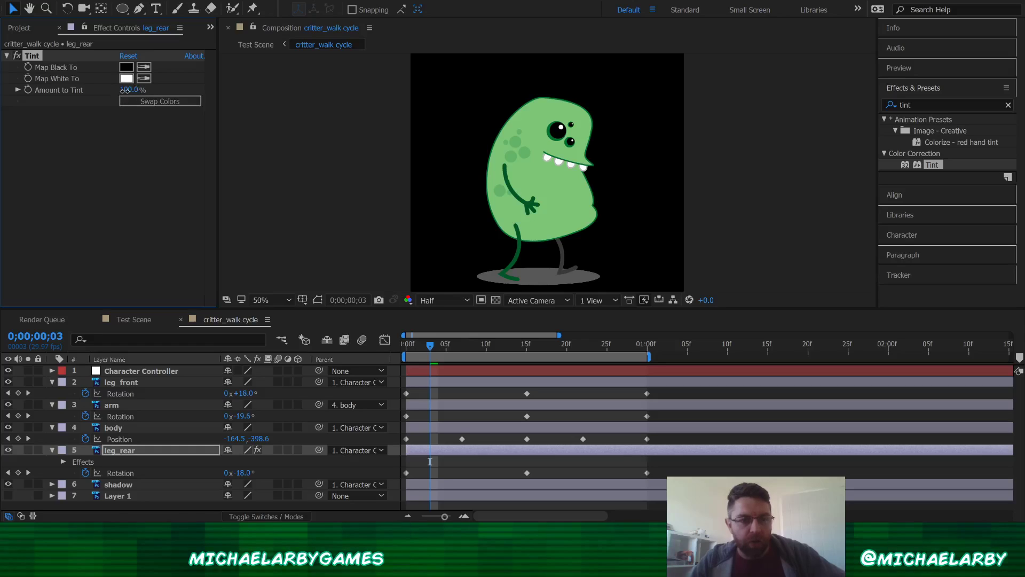
drag(103, 92, 97, 92)
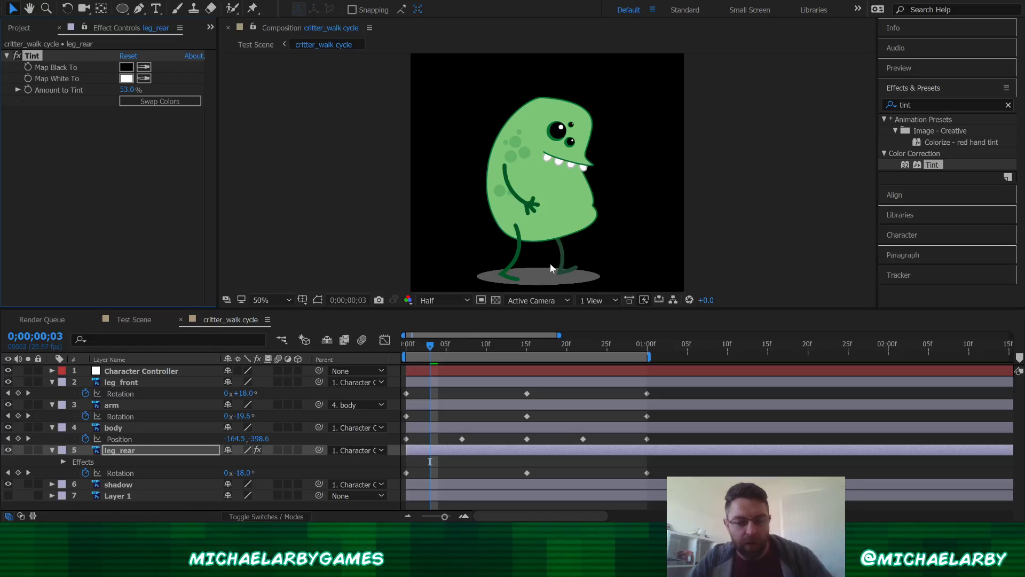
Preview the looping walk twice with the tinted rear leg
click(452, 350)
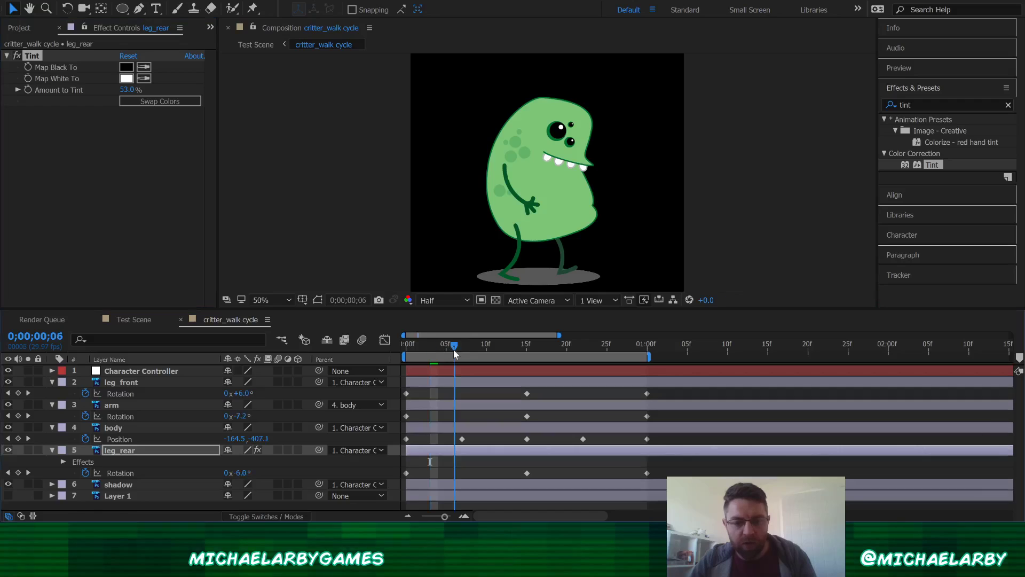
key(space)
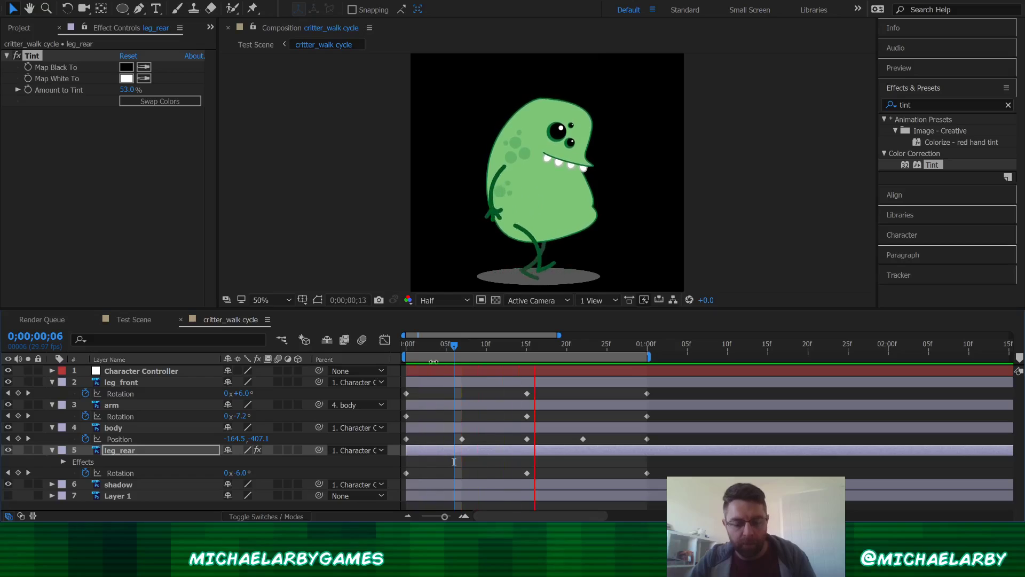
key(space)
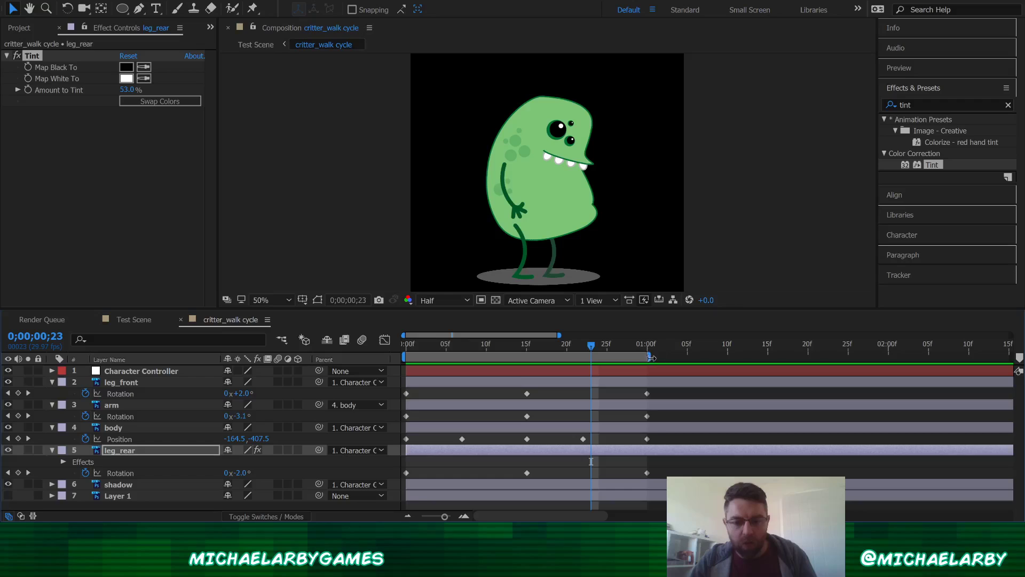
key(space)
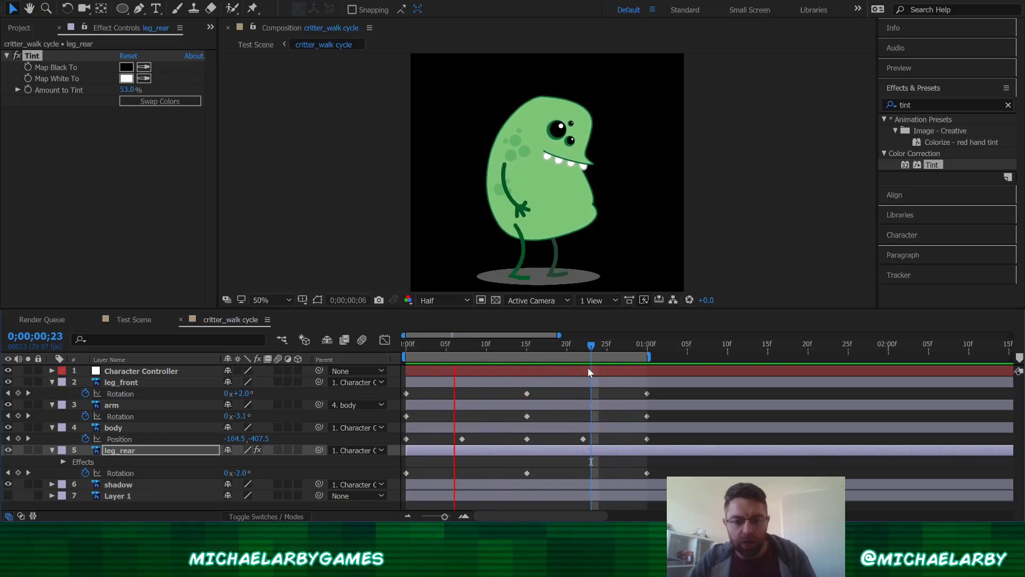
key(space)
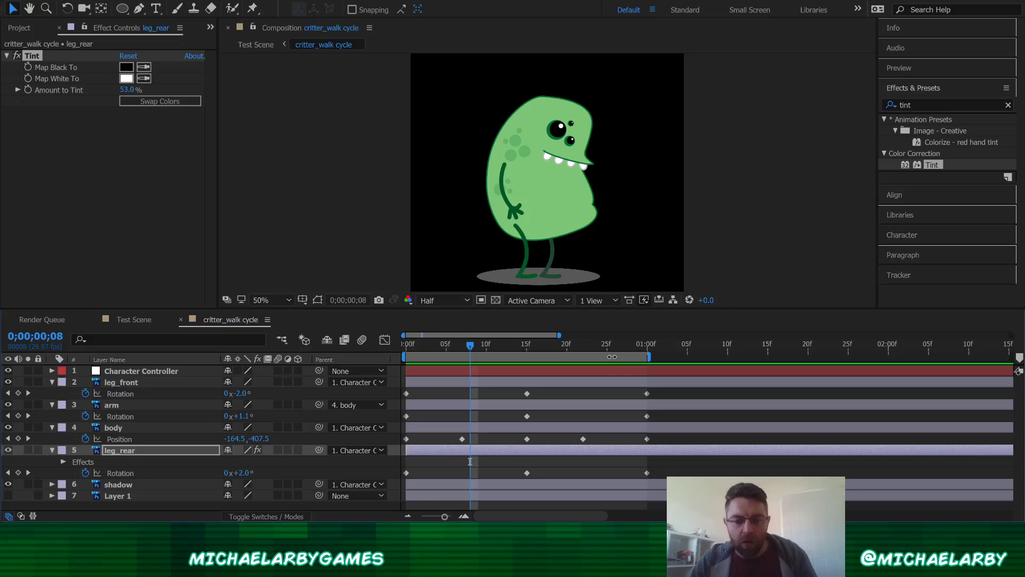
drag(516, 358, 604, 358)
key(ctrl+z)
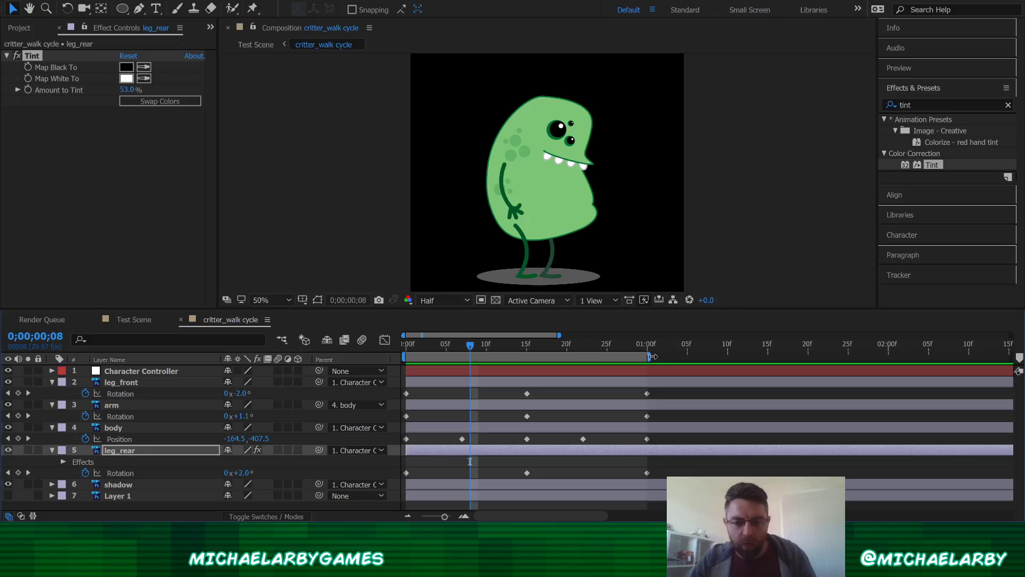
drag(675, 351, 730, 348)
key(ctrl+z)
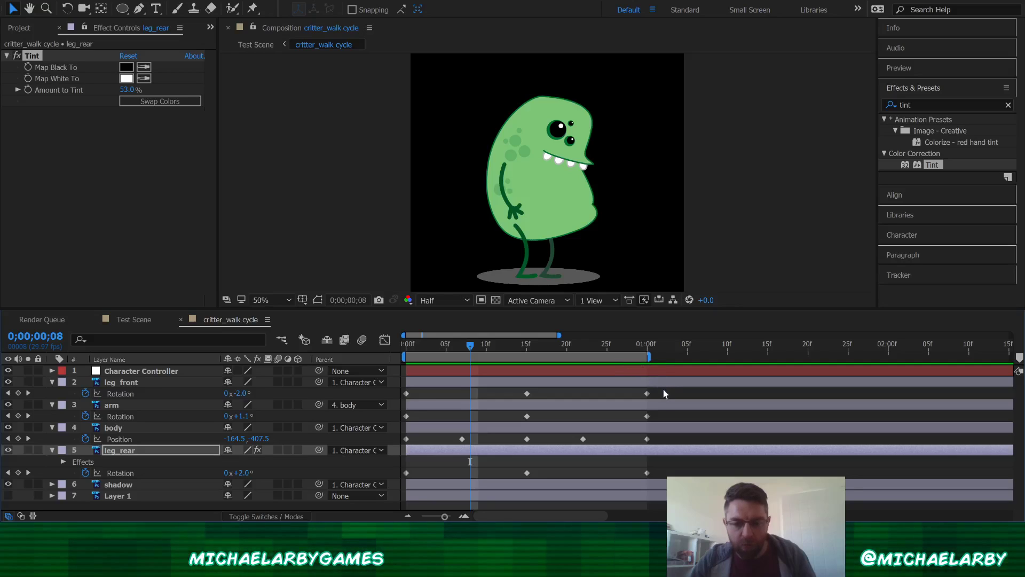
Trim the critter_walk cycle composition to its one-second work area and preview the trimmed loop
key(ctrl+shift+x)
click(647, 346)
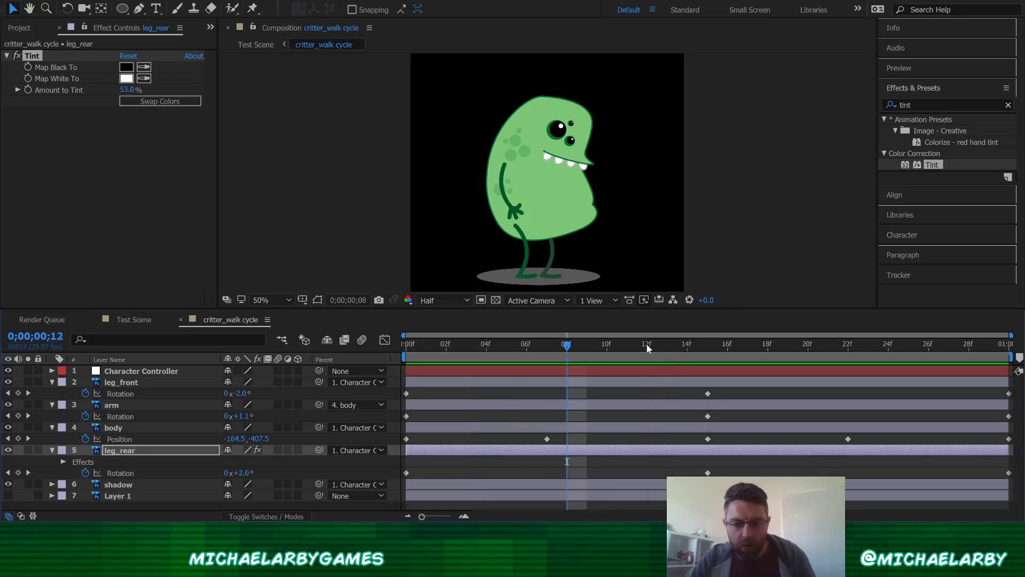
key(space)
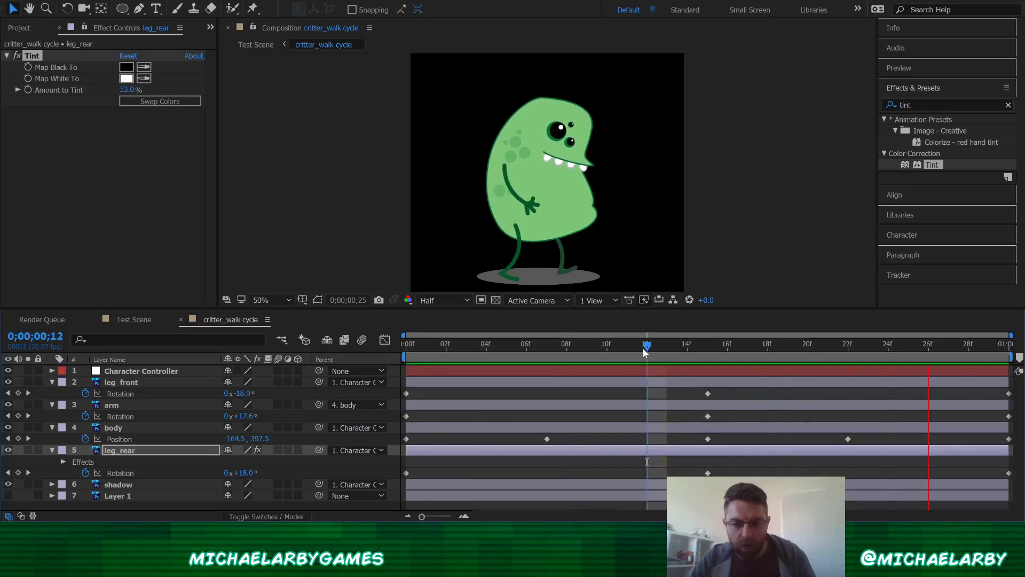
key(space)
key(k)
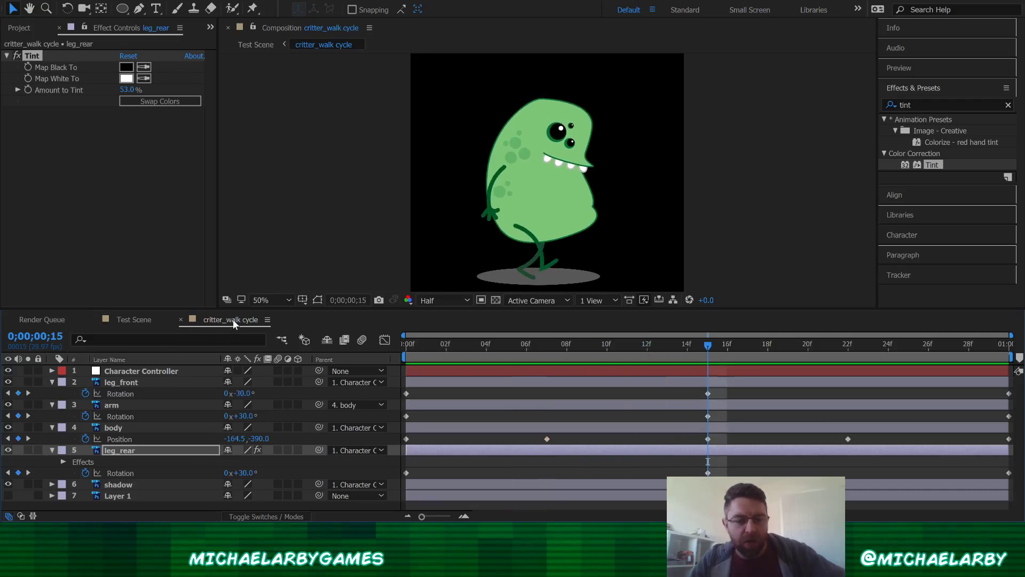
Open the Test Scene composition and preview it at 100% magnification with the critter in view
click(136, 319)
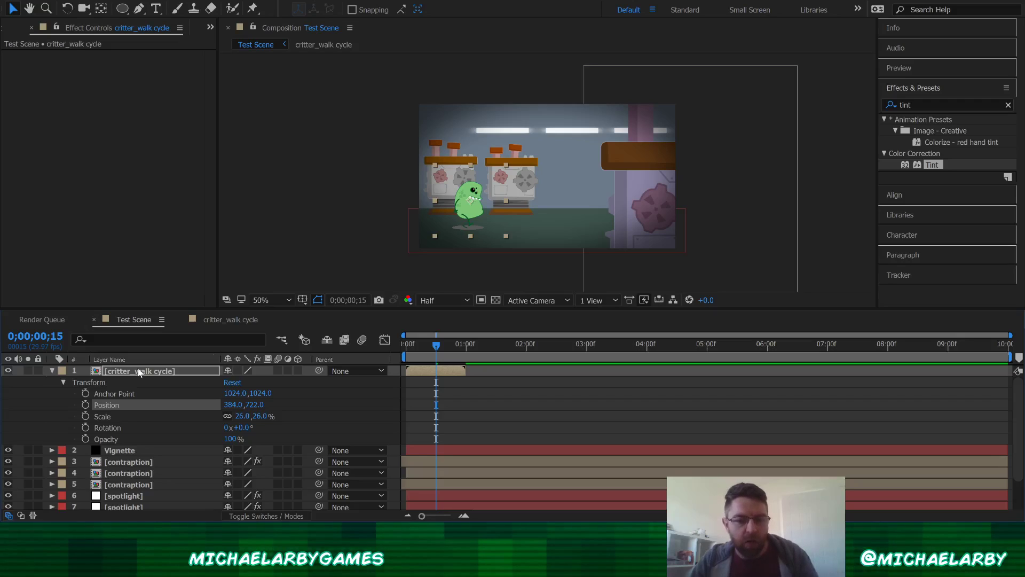
key(period)
drag(452, 230, 493, 176)
key(space)
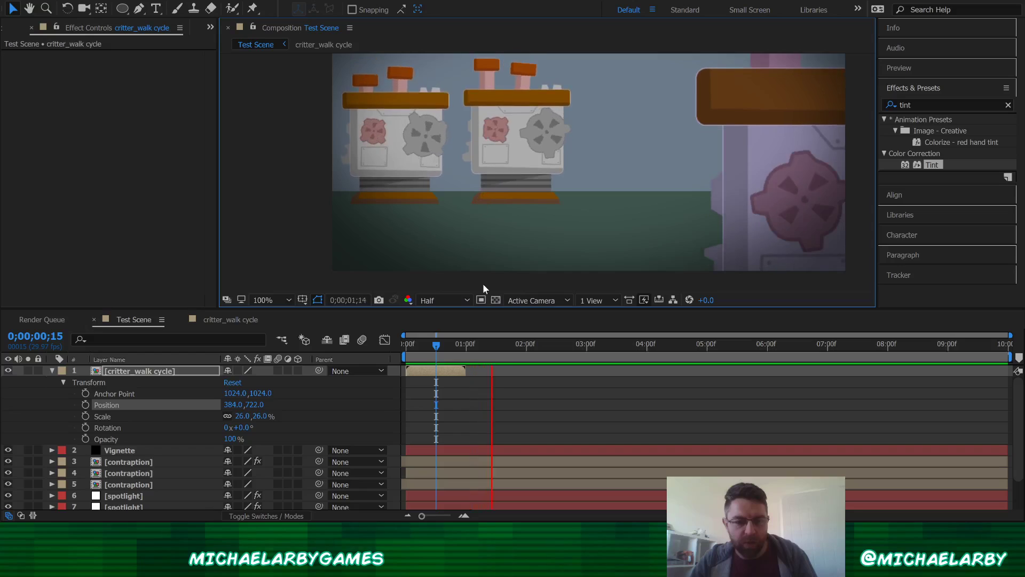
Replay Test Scene from near the start, check the critter at 0;00;00;21 and examine the end of the critter_walk cycle layer
click(407, 346)
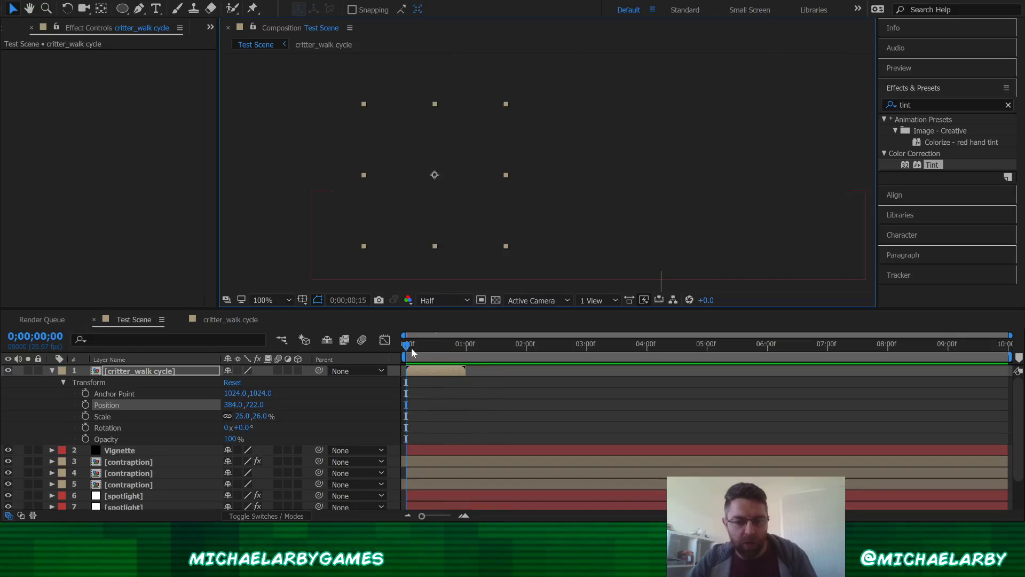
click(413, 347)
key(space)
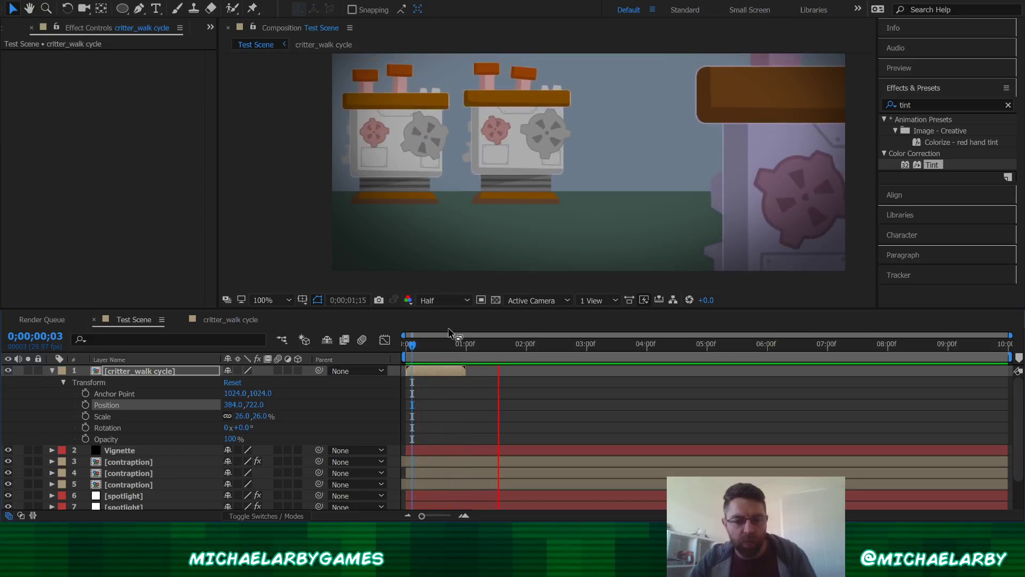
key(space)
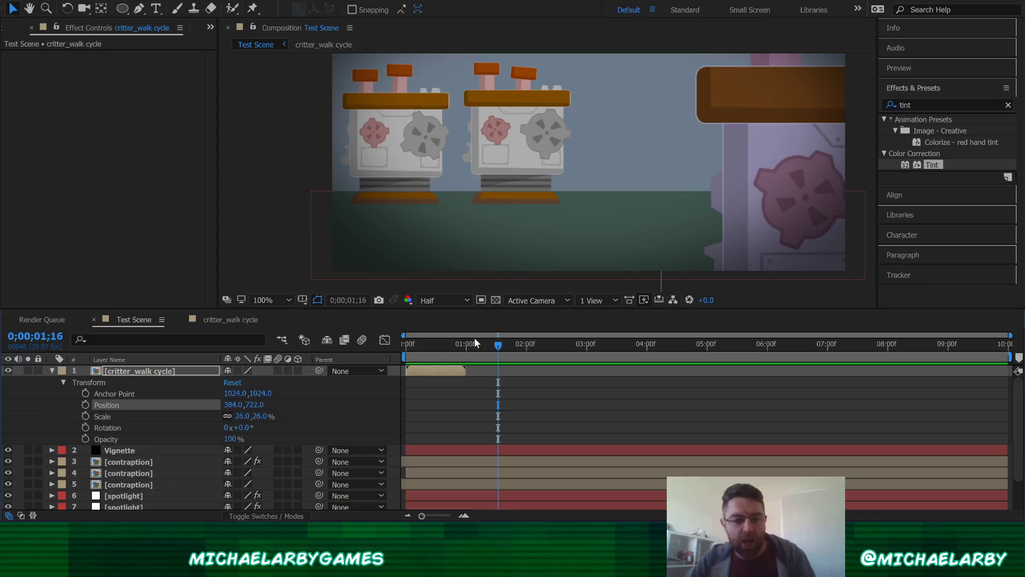
click(448, 347)
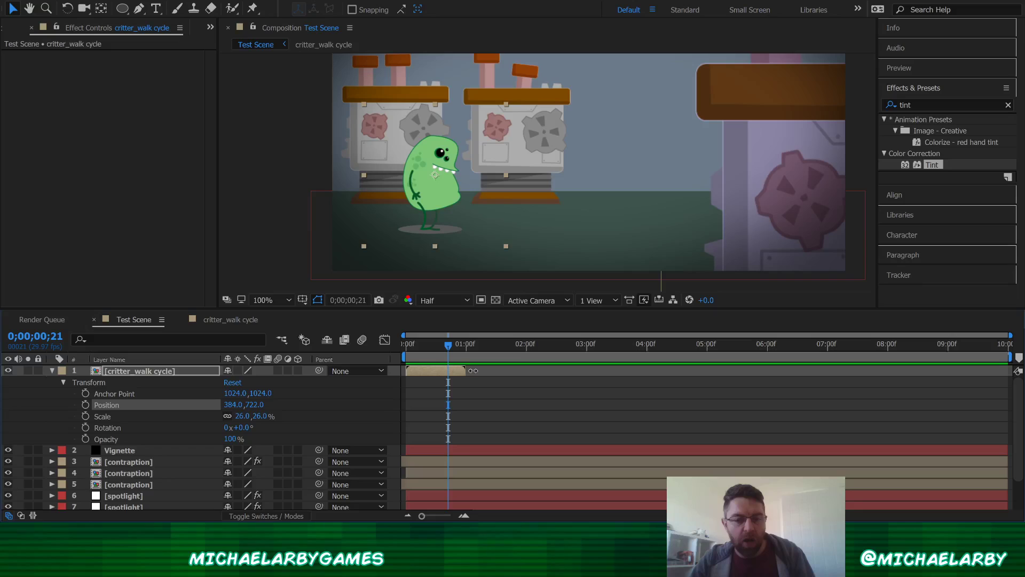
click(473, 371)
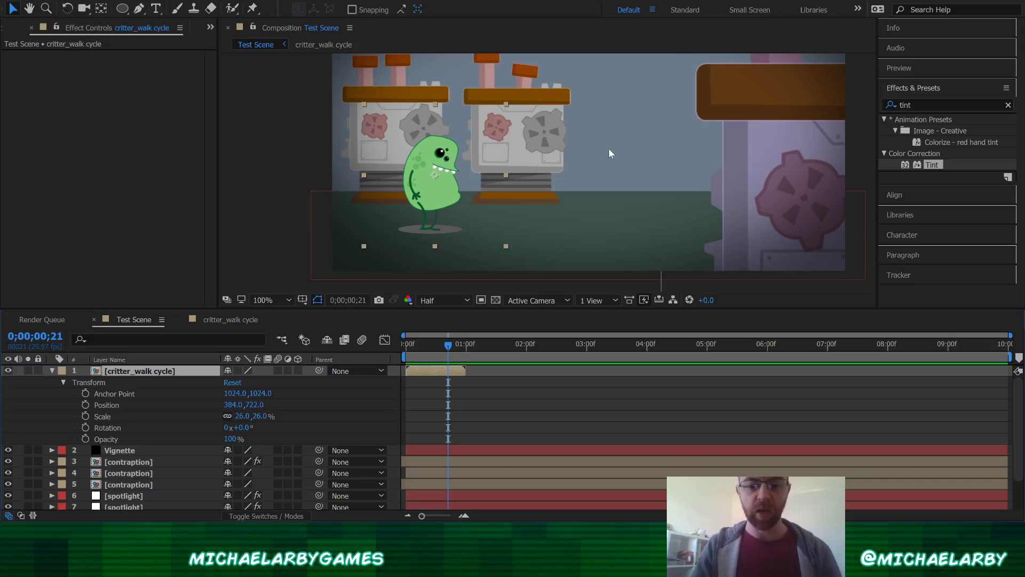
Enable time remapping on the critter_walk cycle layer, extend it to the composition's end, and preview from 0;00;00;21
key(ctrl+alt+t)
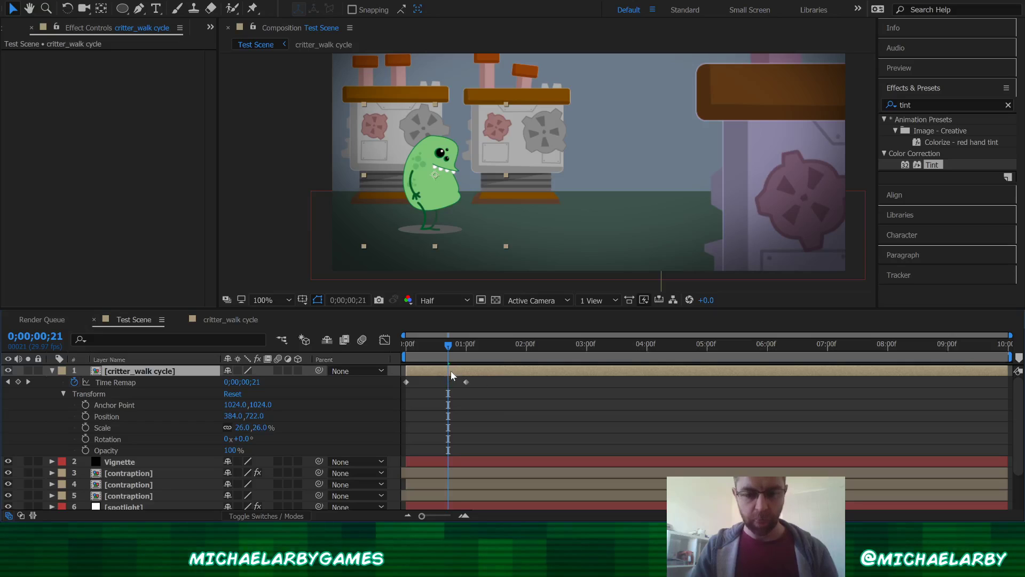
key(space)
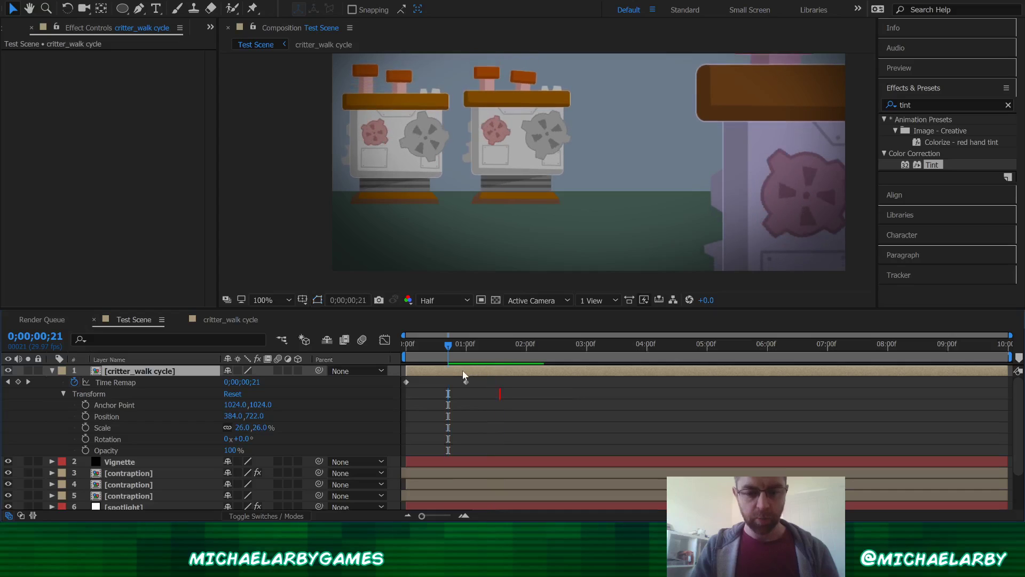
click(445, 346)
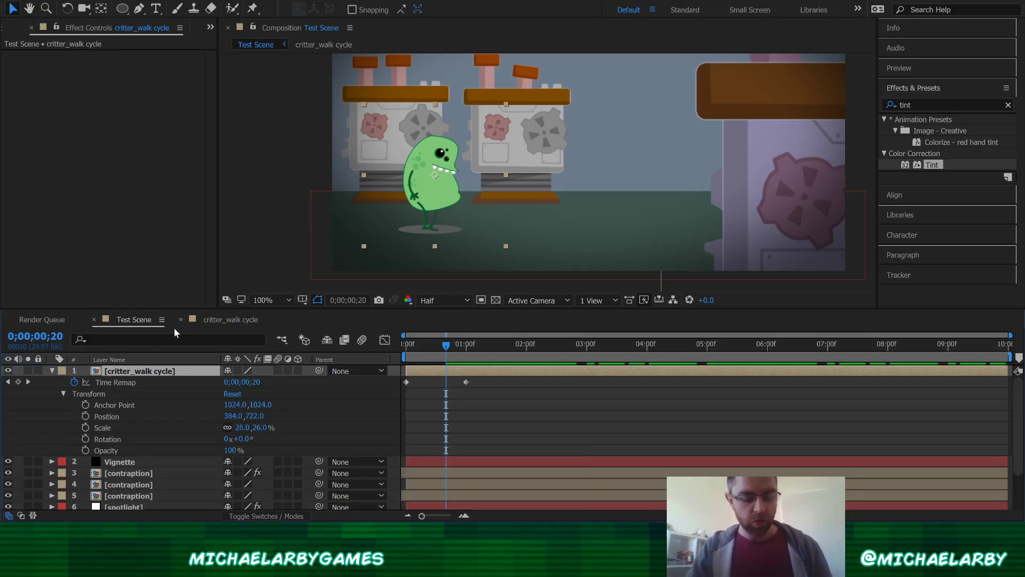
Add the expression loopOut() to the critter_walk cycle layer's Time Remap property
alt+click(73, 382)
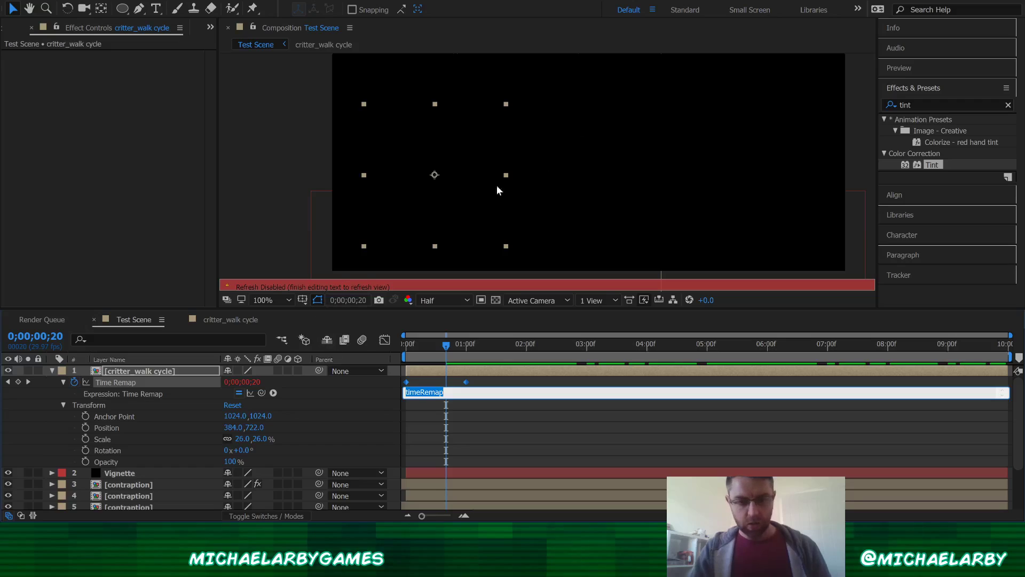
click(319, 181)
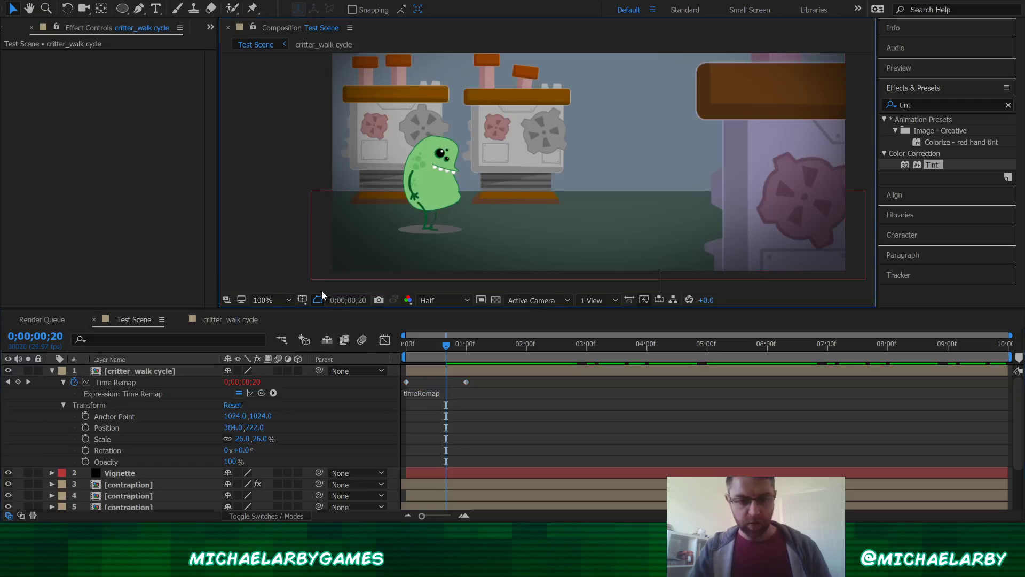
click(421, 392)
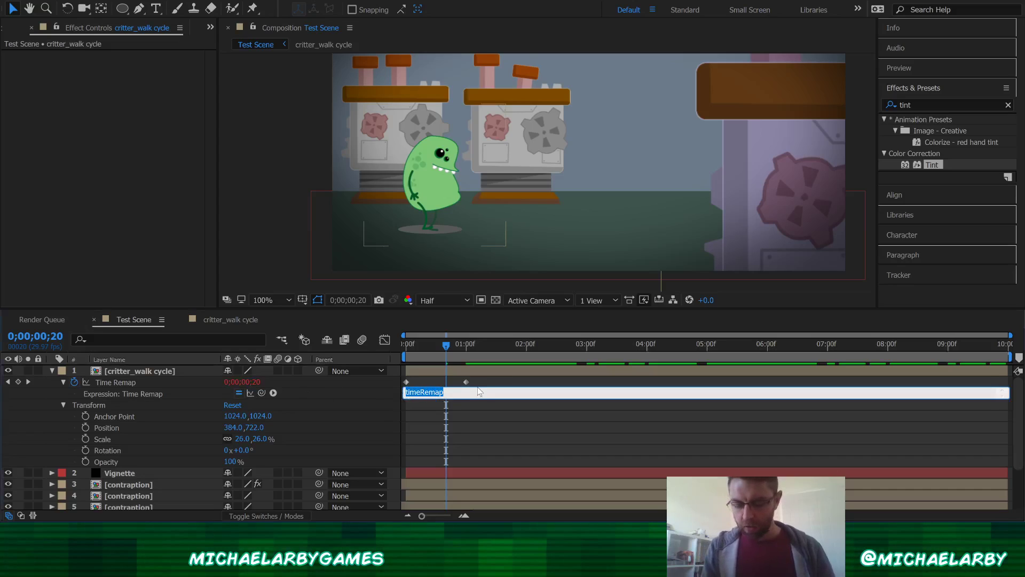
text(loop)
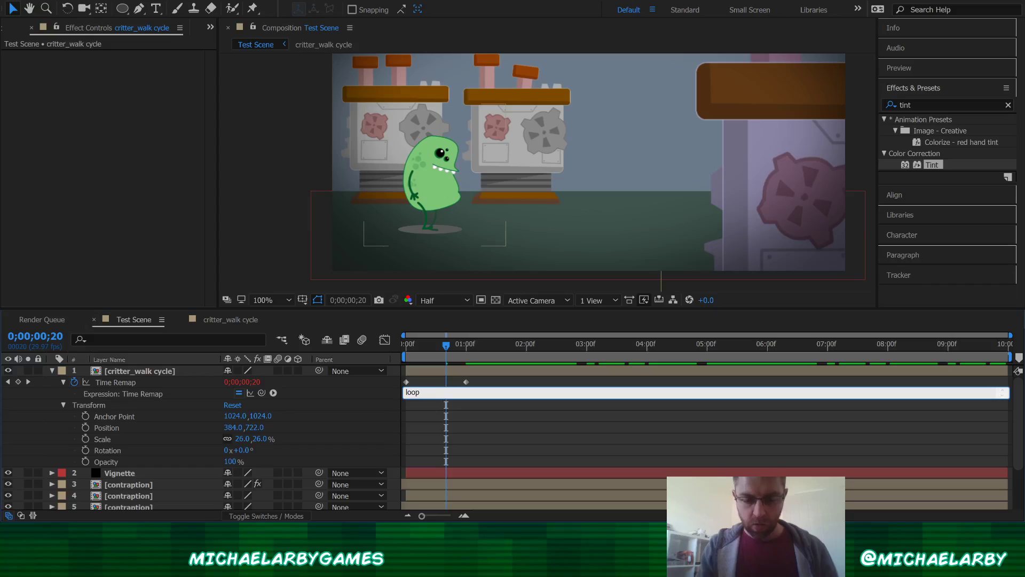
text(Out()
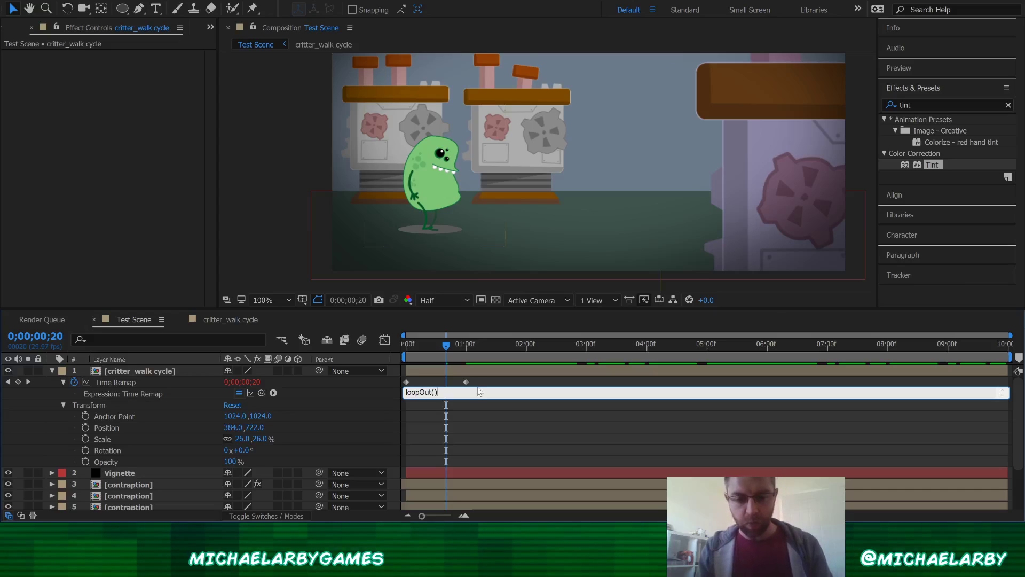
key(Return)
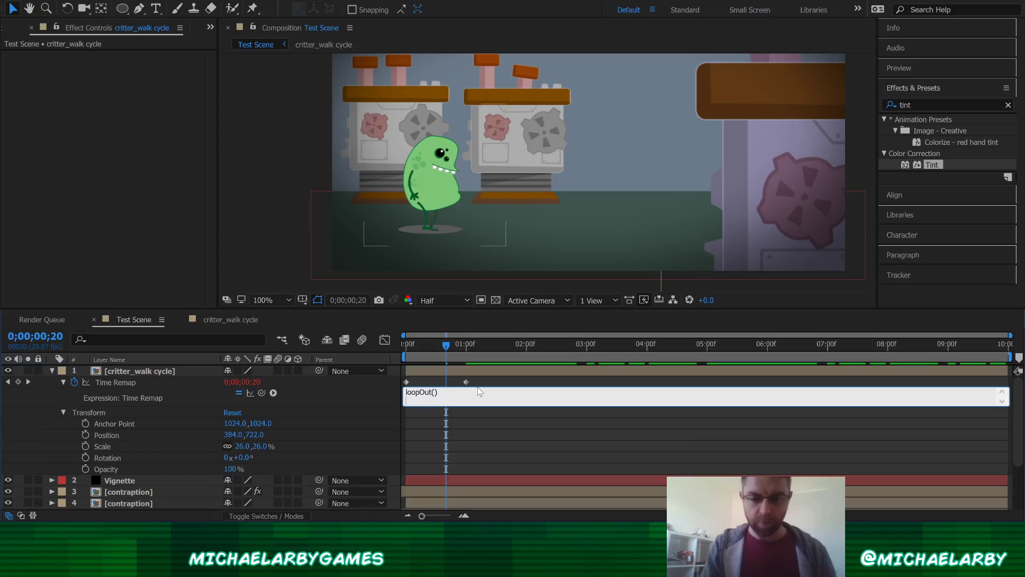
click(473, 416)
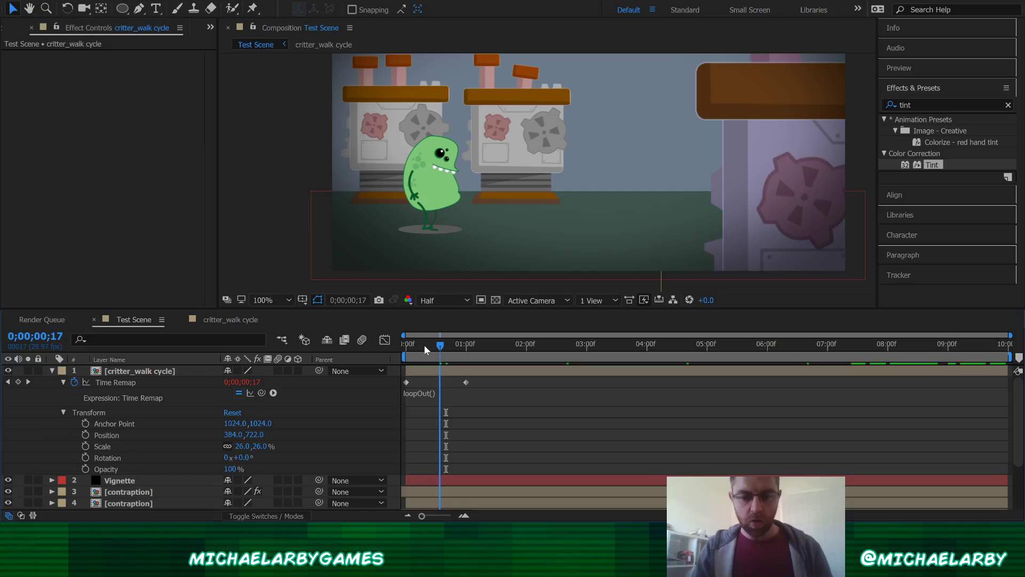
Preview the looping critter from 0;00;00;17 and examine the frames around the loop point at 0;00;01;00
key(space)
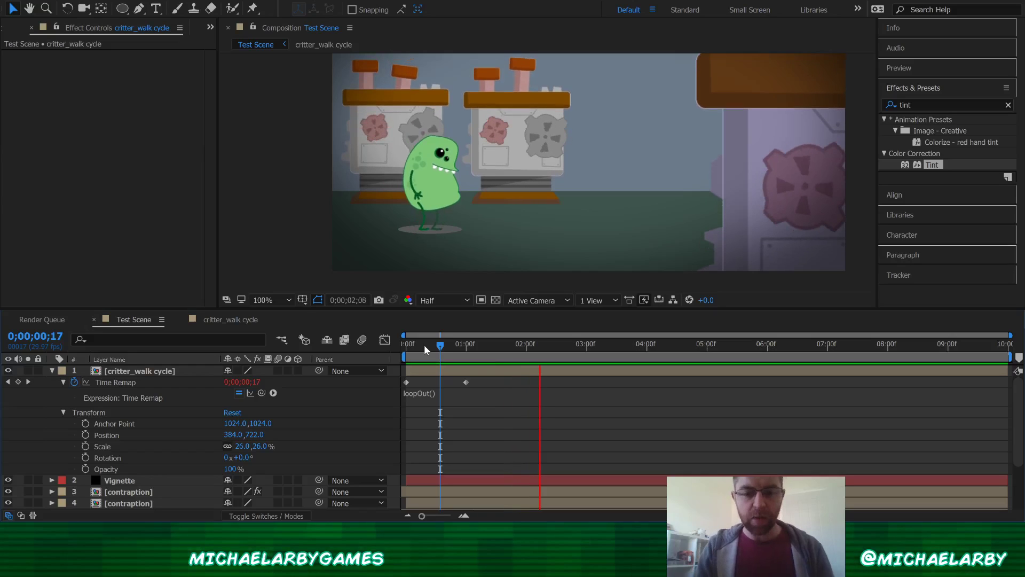
key(space)
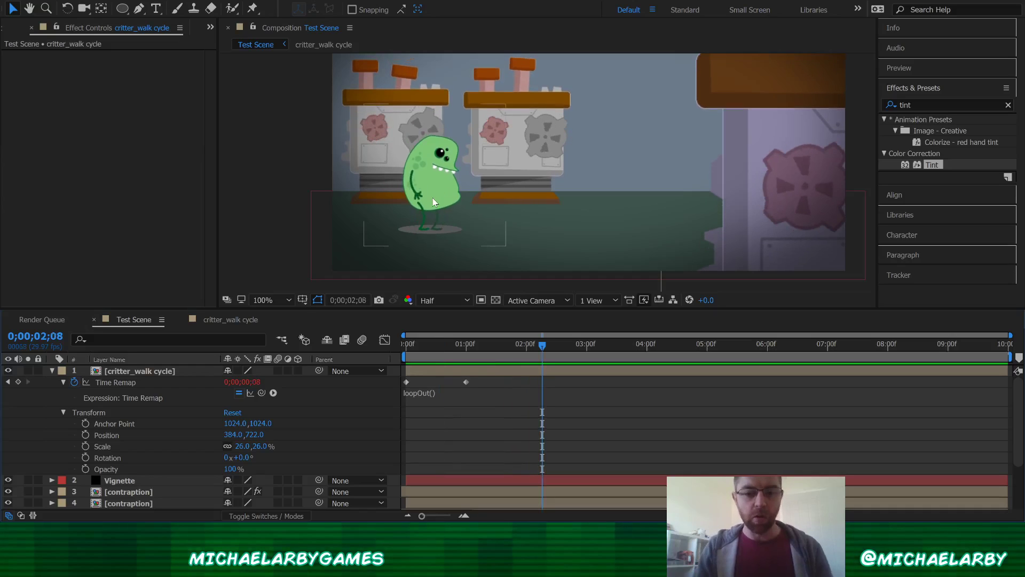
click(464, 345)
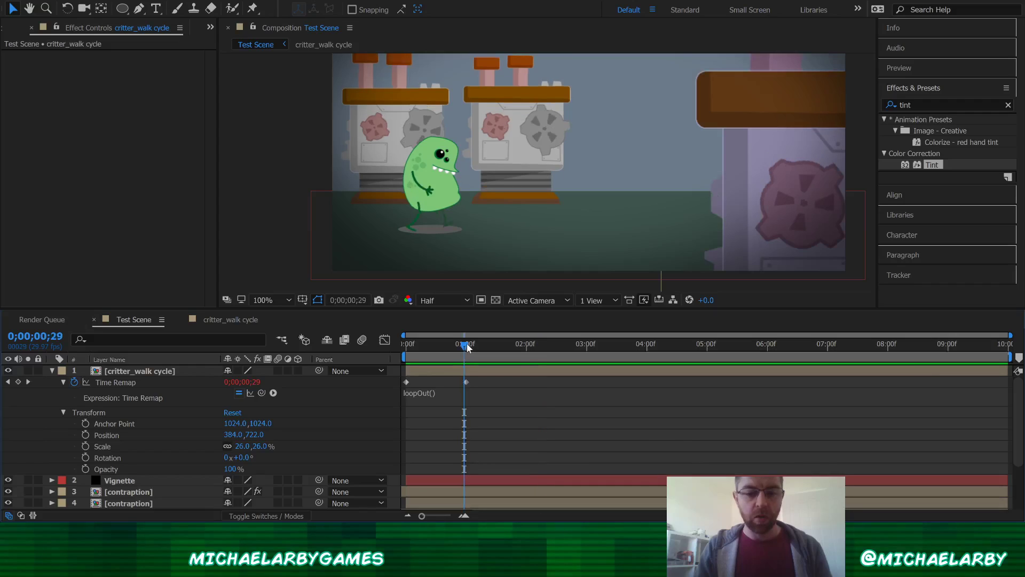
key(Page_Down)
key(Page_Down)
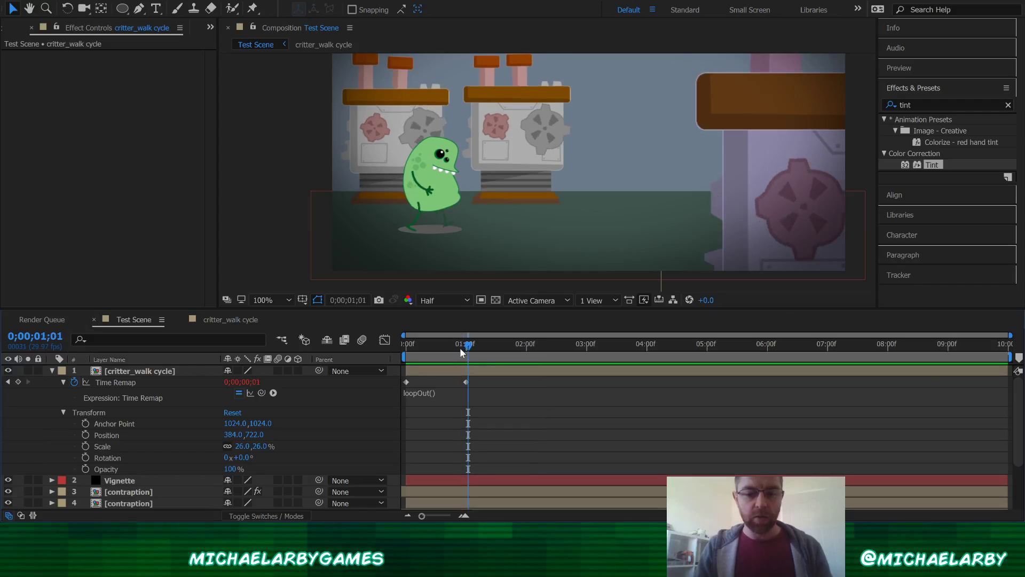
click(464, 515)
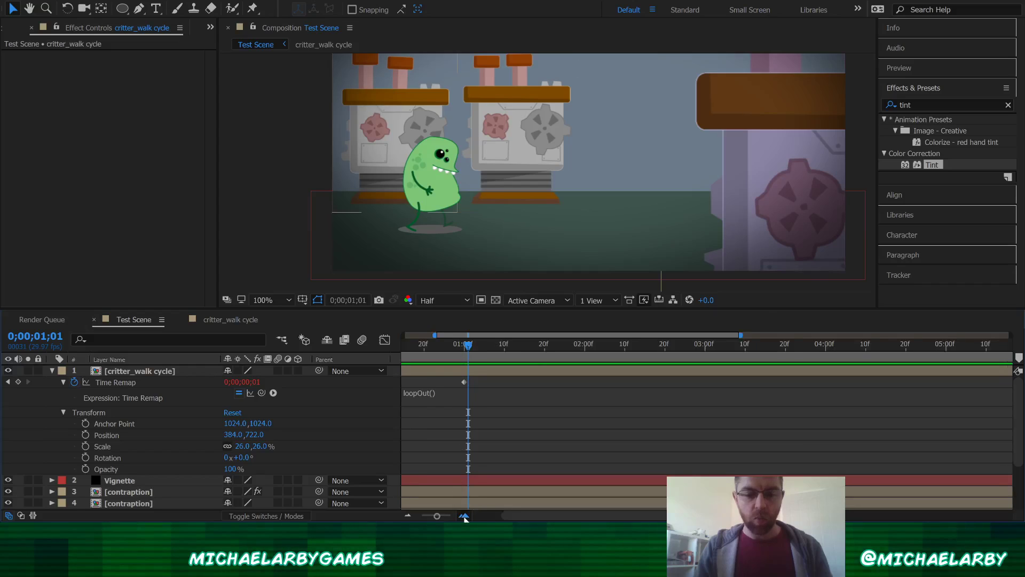
click(460, 347)
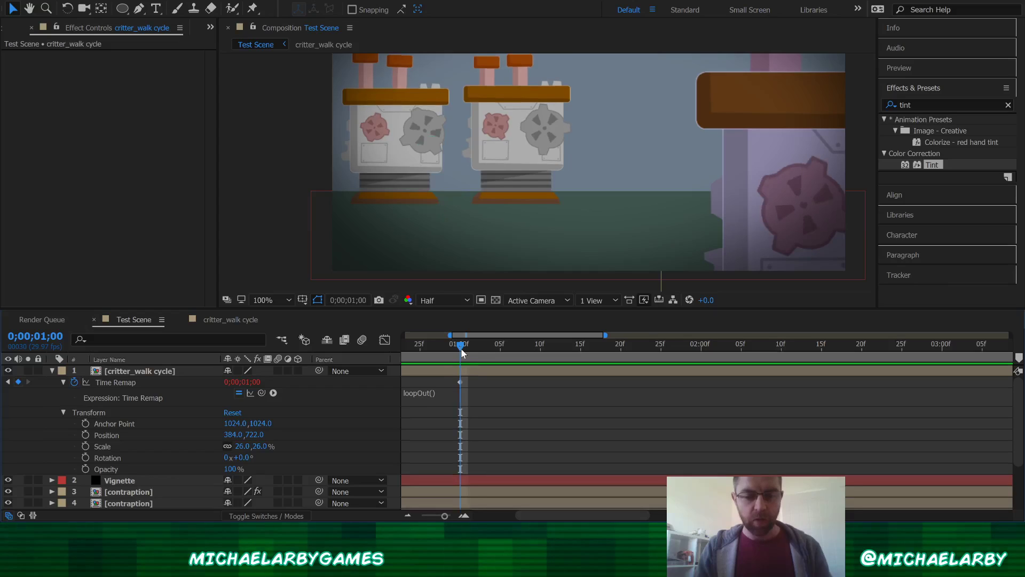
Add a Time Remap keyframe at 0;00;00;29 and delete the one at 0;00;01;00
click(464, 515)
drag(548, 518, 504, 518)
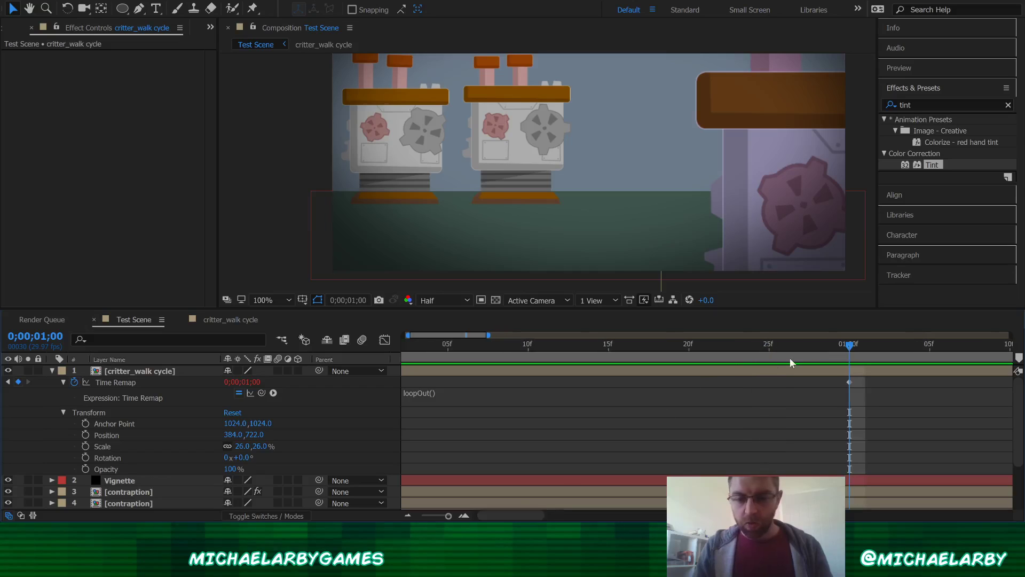
drag(846, 348, 837, 352)
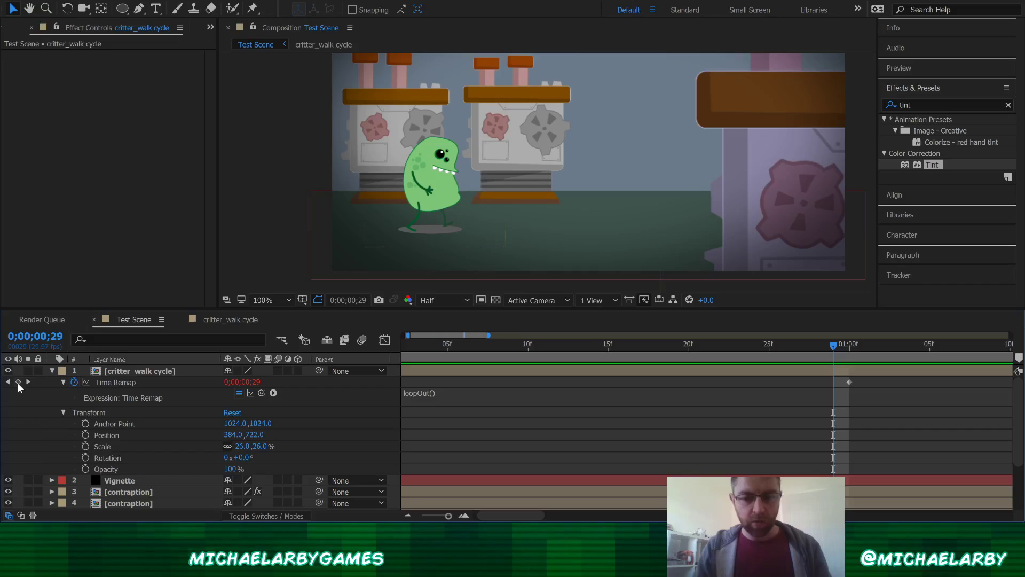
click(18, 382)
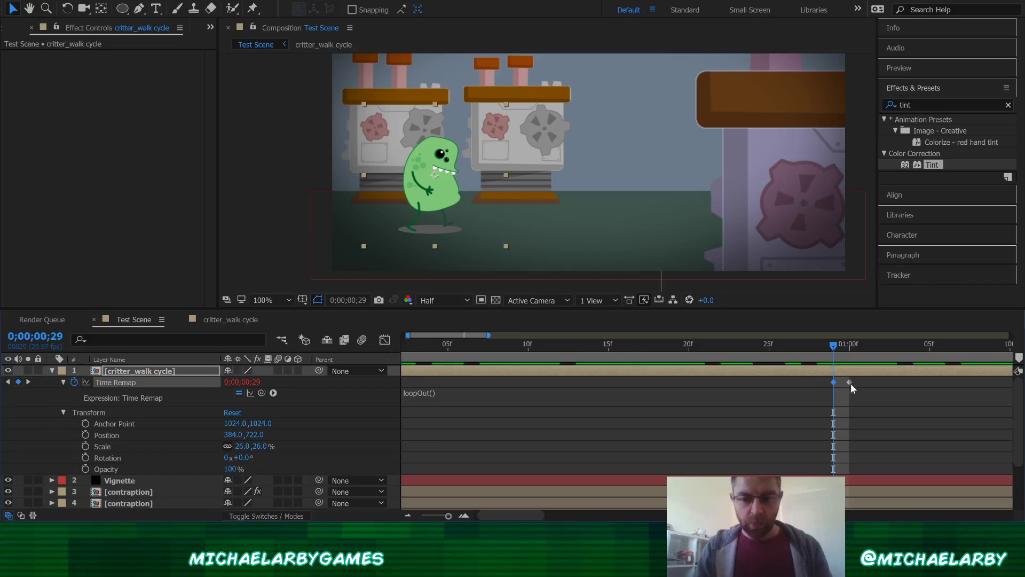
key(Delete)
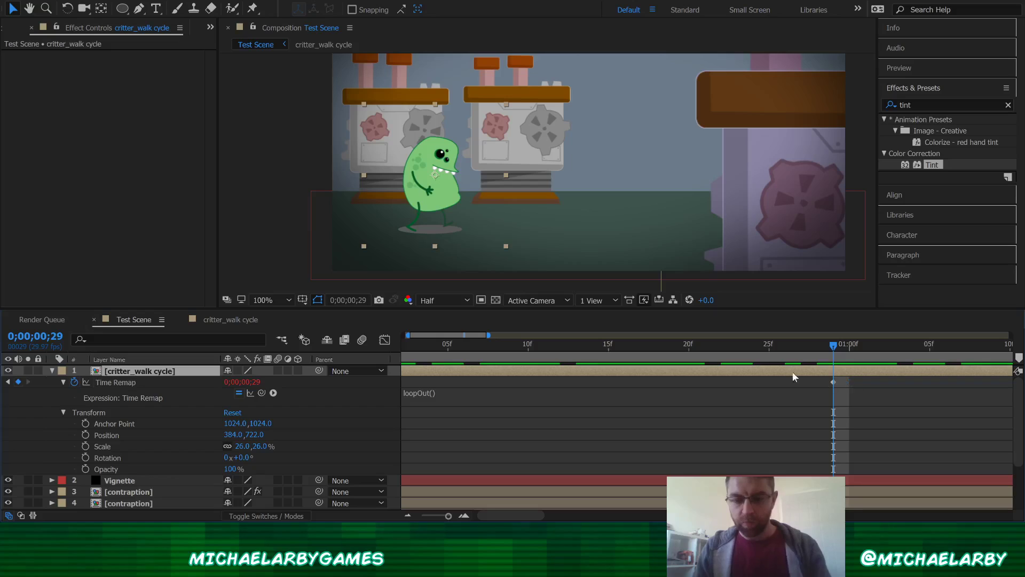
Preview the loop from 0;00;00;19 with the new final Time Remap keyframe
click(673, 346)
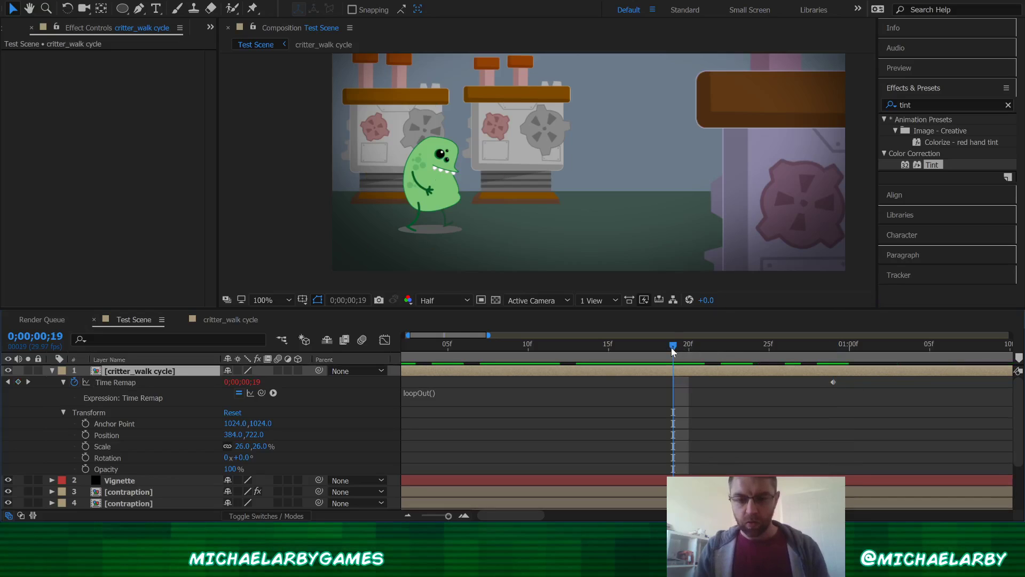
key(space)
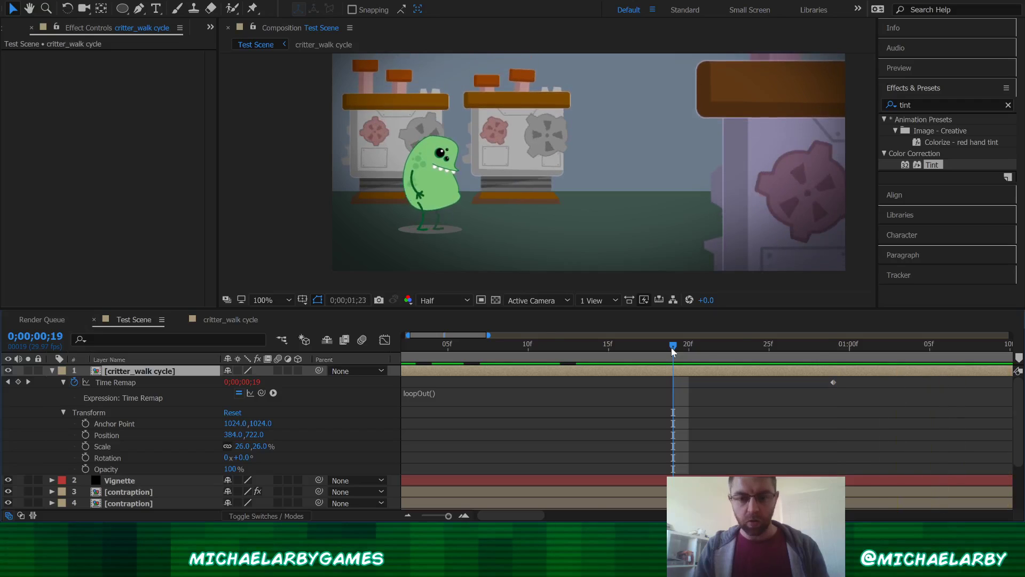
key(space)
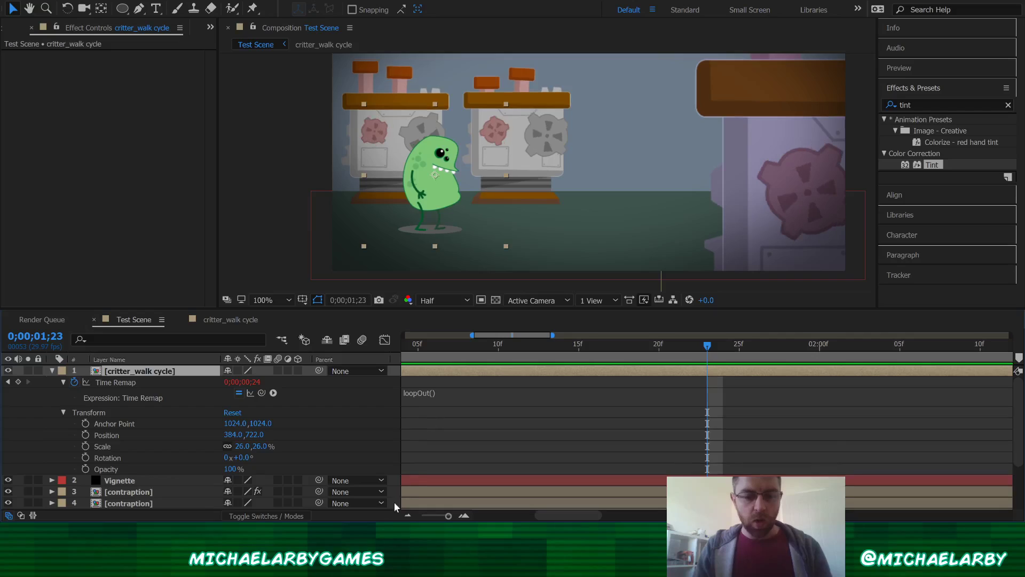
Keyframe the critter's Position from about -670, 698 outside the scene at 0;00;00;00 to about 1738, 716 over the large contraption at 0;00;05;00
click(407, 516)
click(407, 516)
click(407, 516)
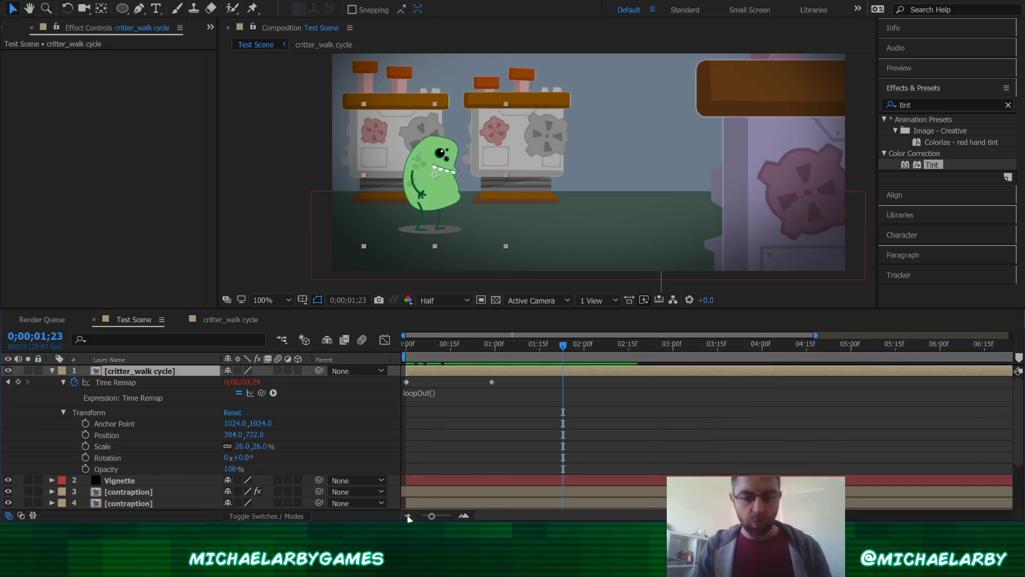
click(407, 516)
scroll(524, 225, down, 1)
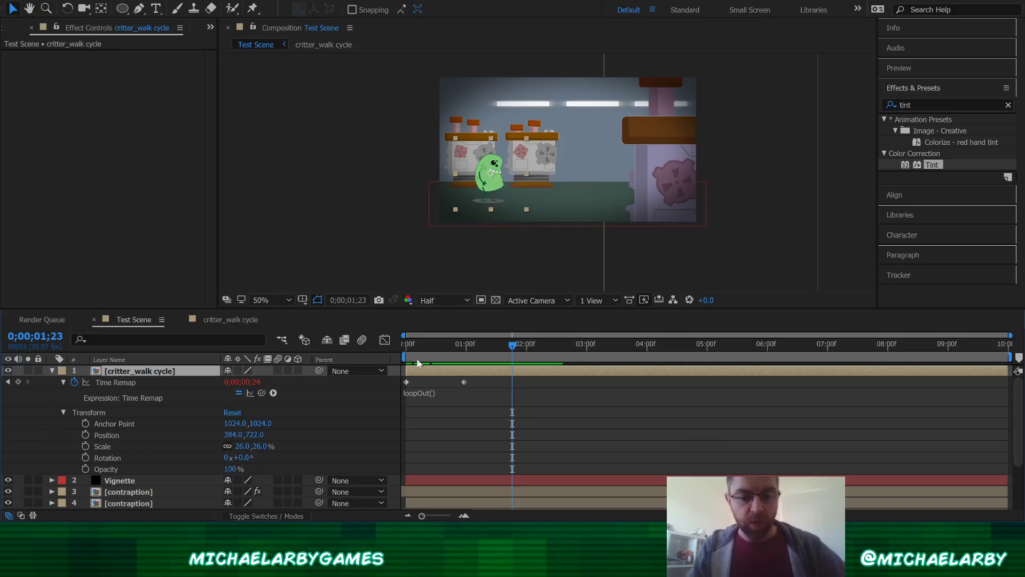
drag(419, 344, 397, 350)
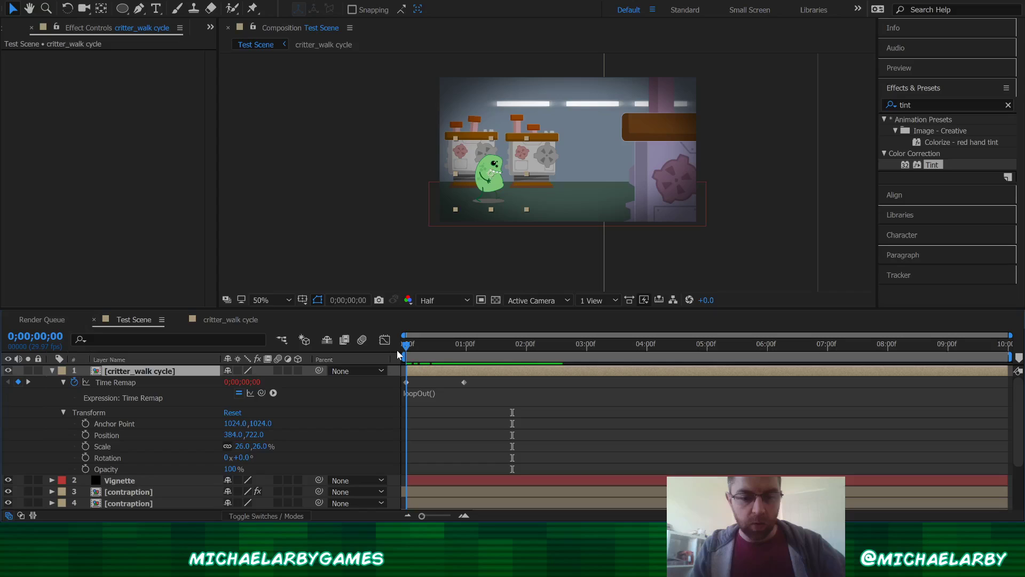
drag(492, 192, 353, 186)
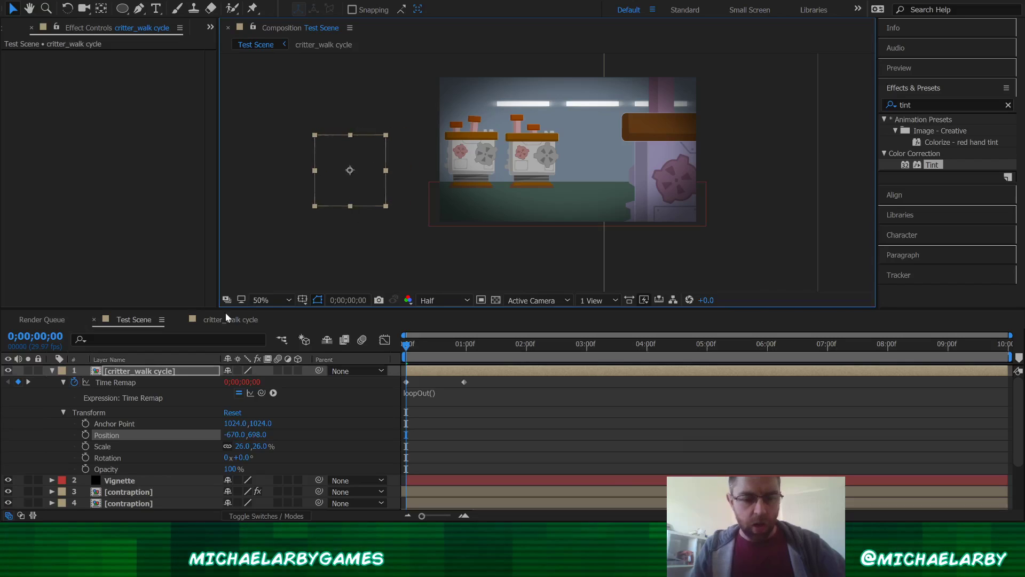
click(85, 435)
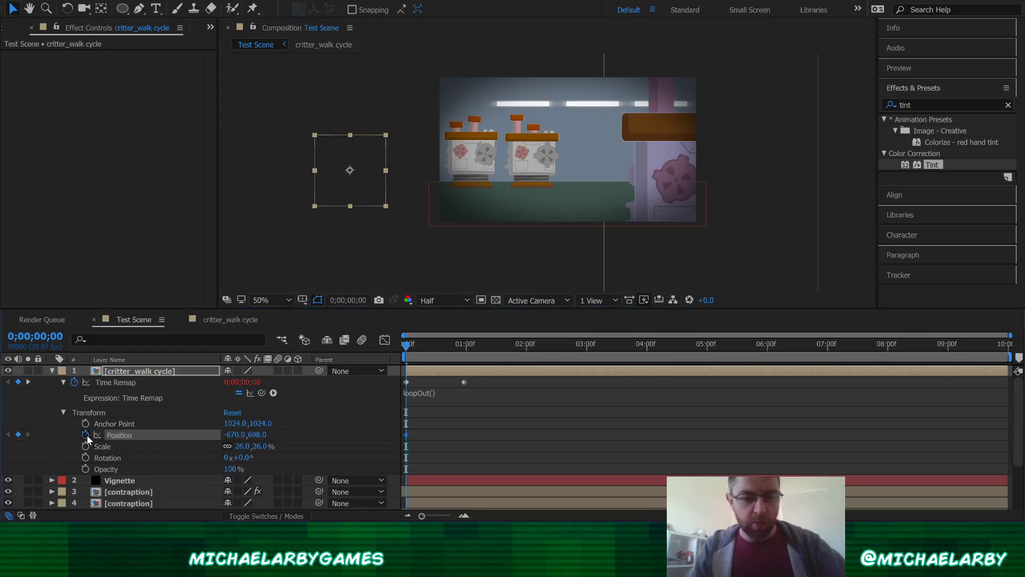
click(709, 346)
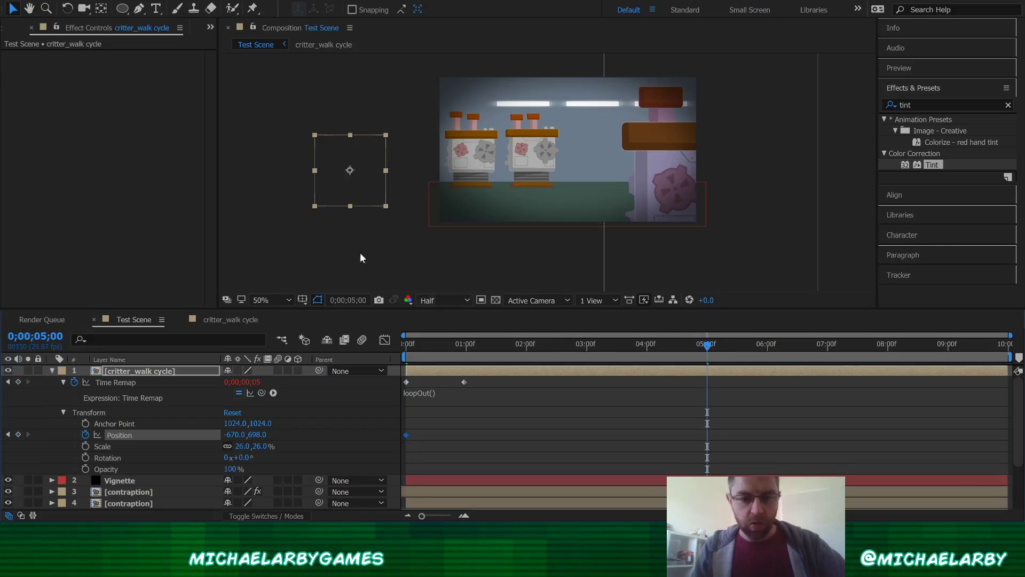
drag(357, 191, 679, 194)
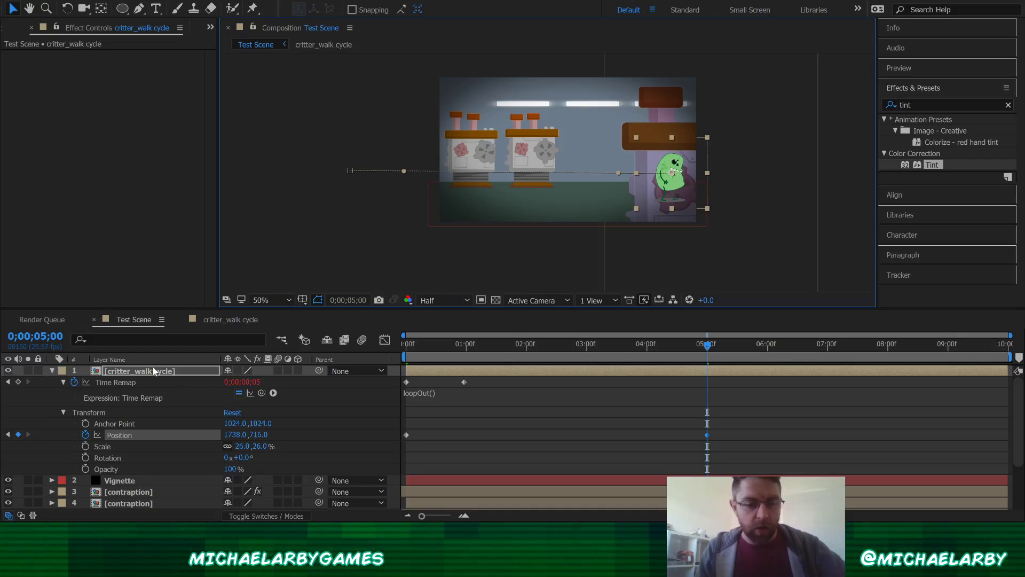
Collapse the critter_walk cycle layer and move it beneath the Vignette and the foreground contraption layer
scroll(147, 375, down, 3)
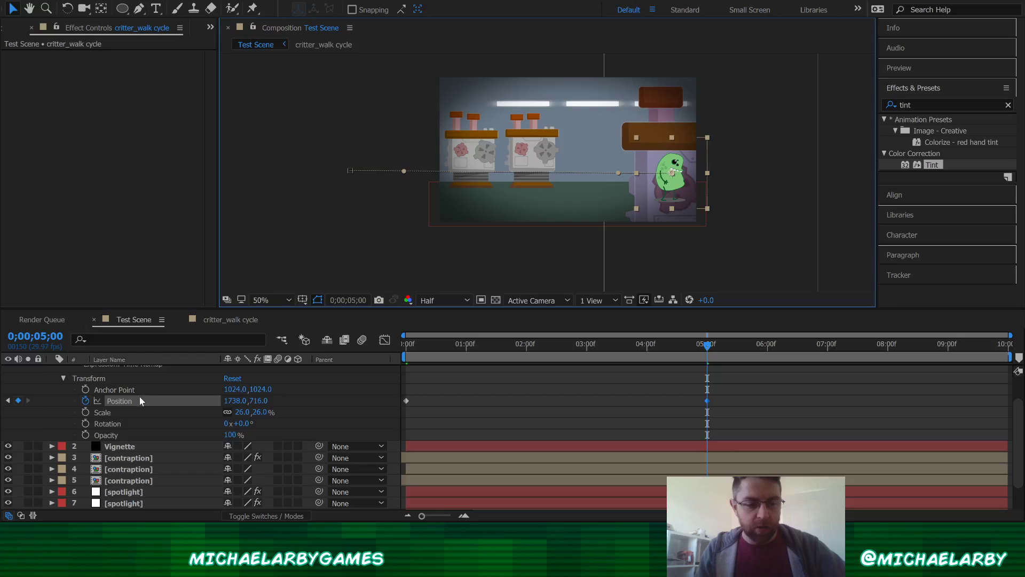
scroll(73, 384, up, 3)
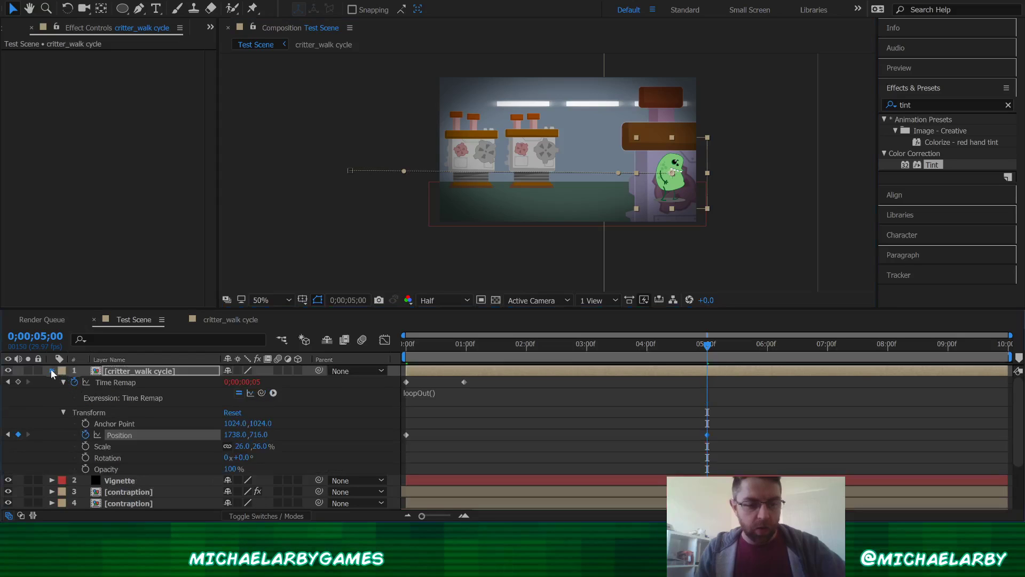
click(52, 370)
drag(145, 371, 129, 402)
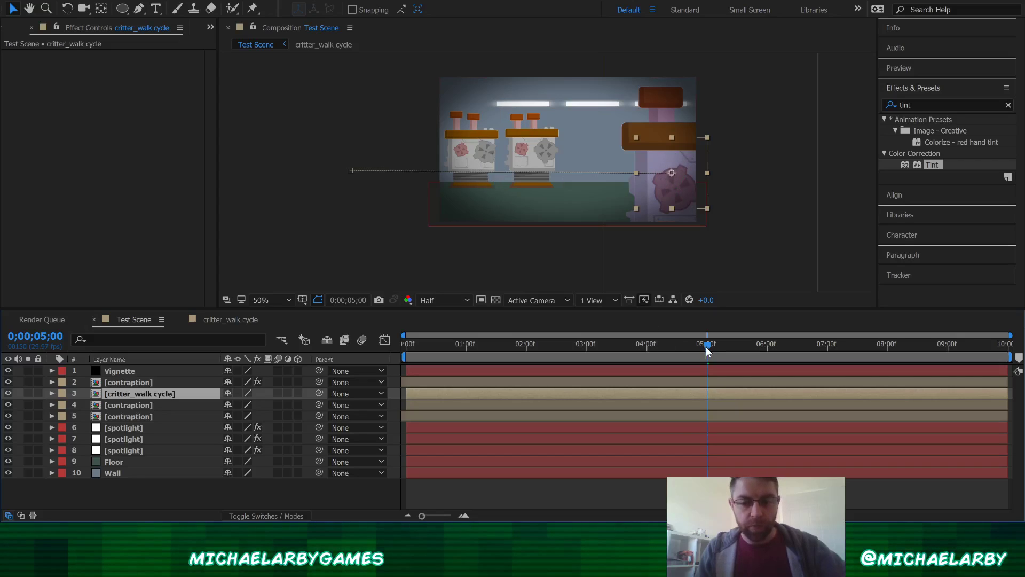
Preview the critter's walk across Test Scene from 0;00;00;00, and go to the last frame, 0;00;09;29
drag(623, 354, 398, 351)
key(space)
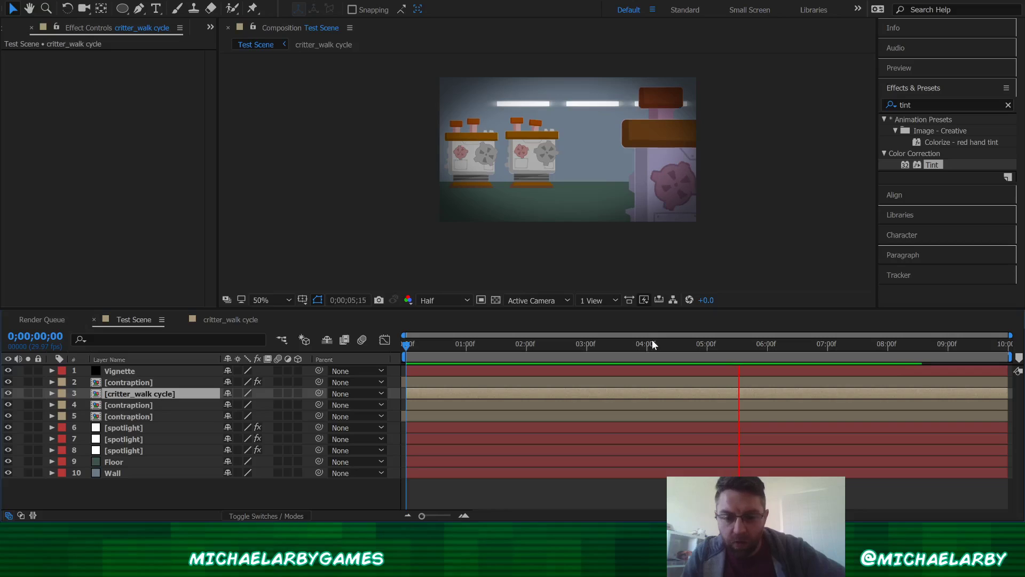
key(space)
click(1009, 345)
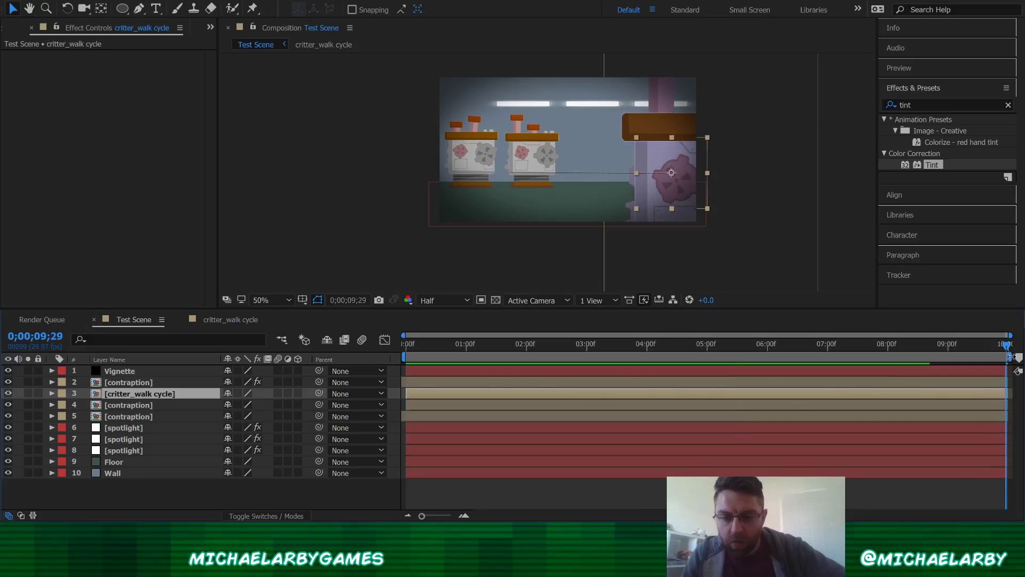
Shorten the work area to end at about 0;00;05;11 and preview the critter's walk within it
drag(1009, 357, 741, 362)
key(space)
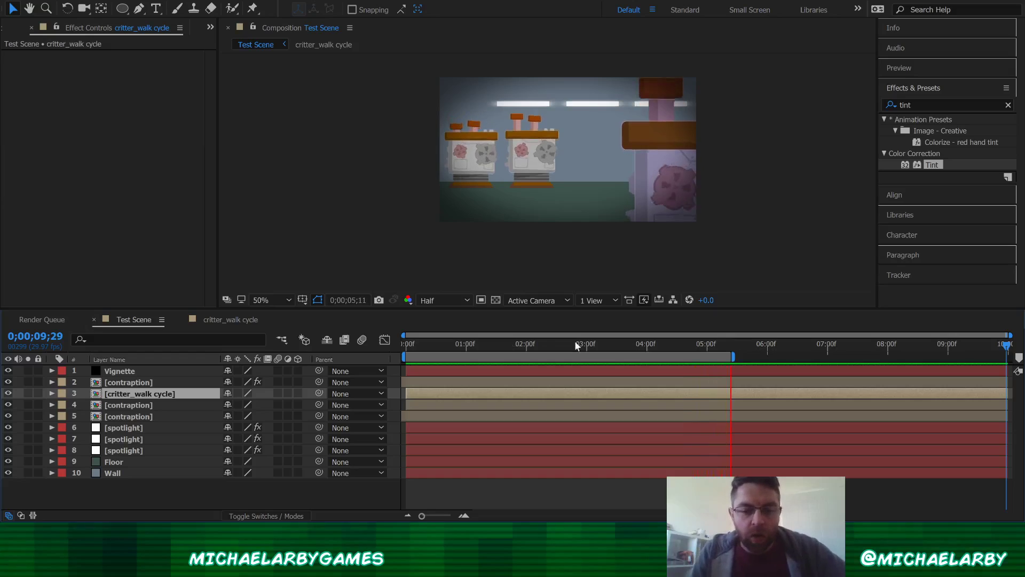
At 0;00;01;20, duplicate the critter_walk cycle layer and remove the lower copy's Position keyframes
click(505, 347)
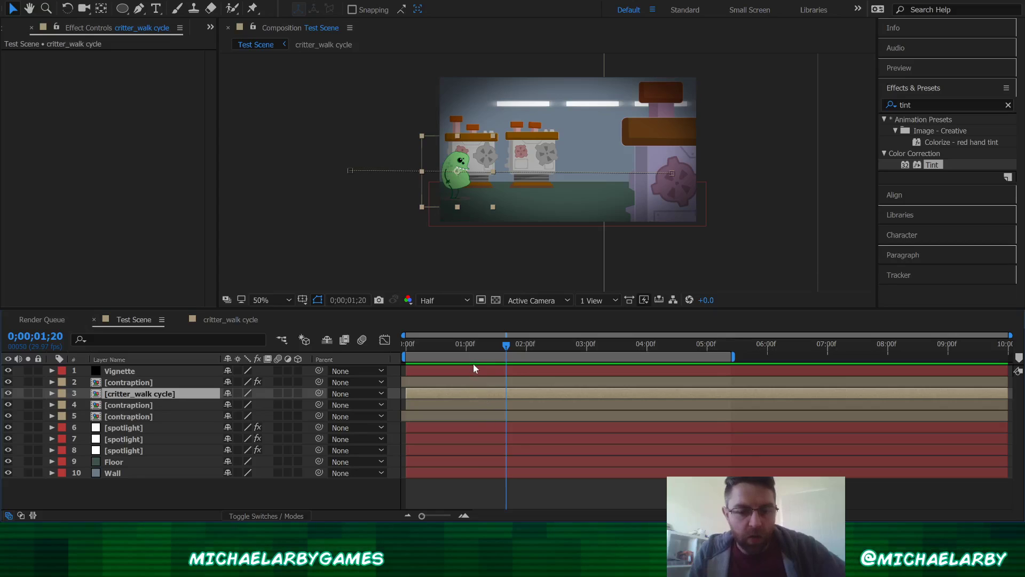
click(133, 406)
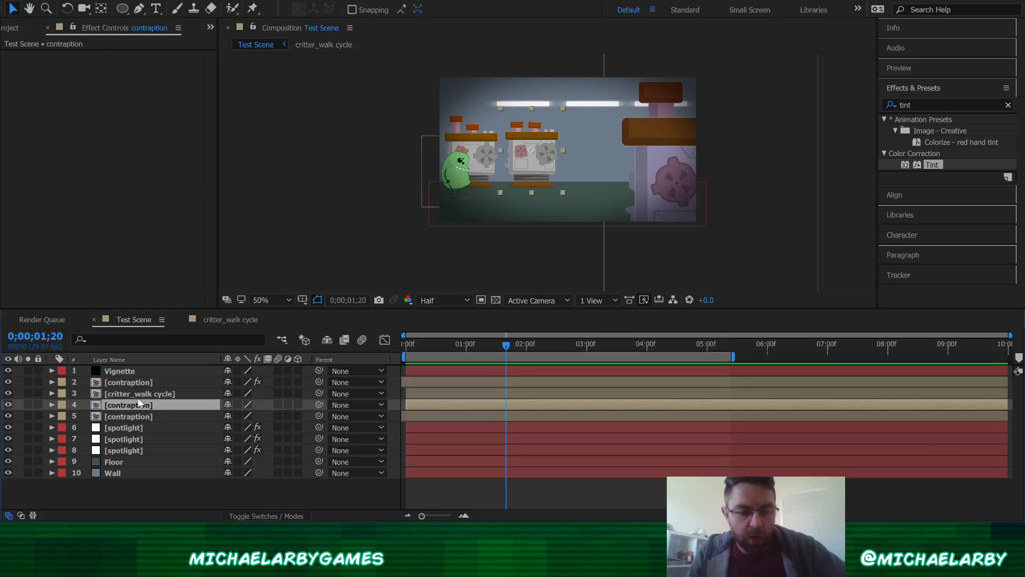
click(140, 395)
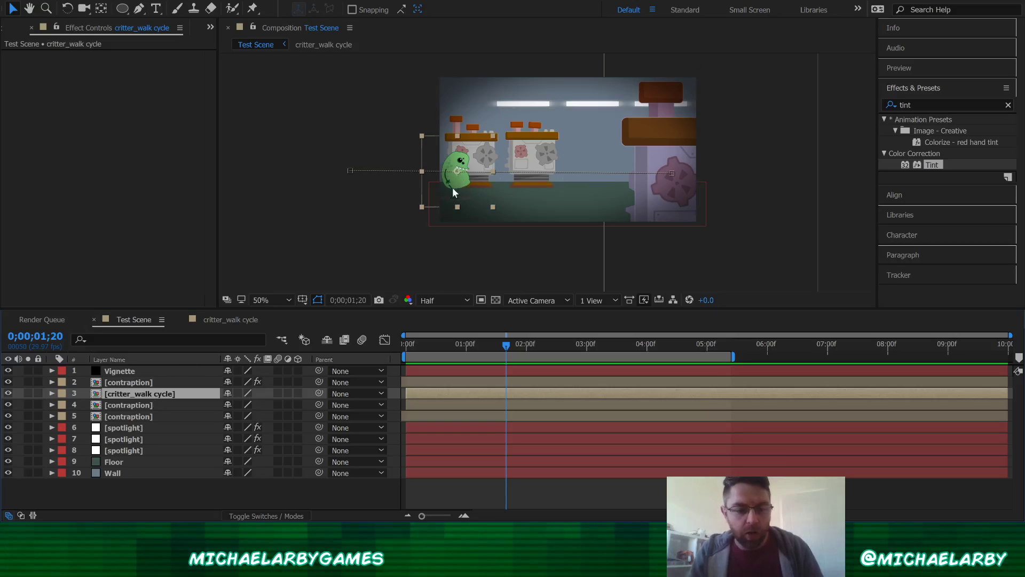
key(ctrl+d)
click(148, 406)
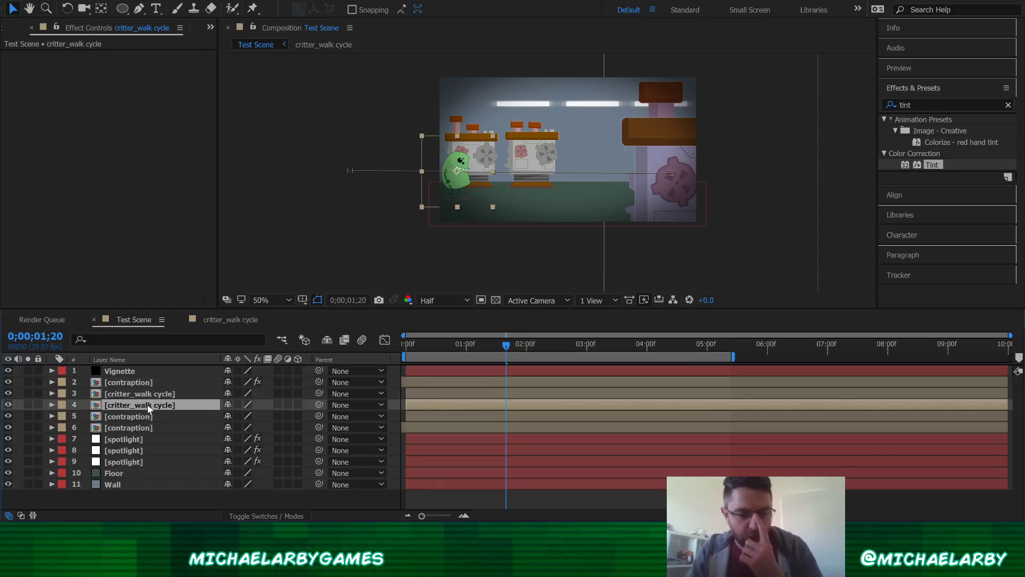
click(51, 405)
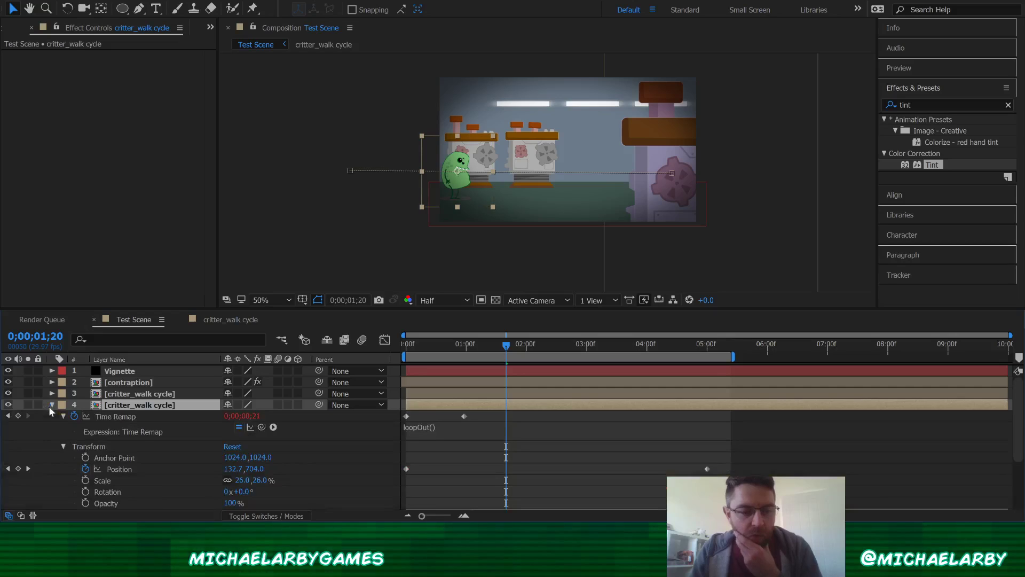
click(85, 468)
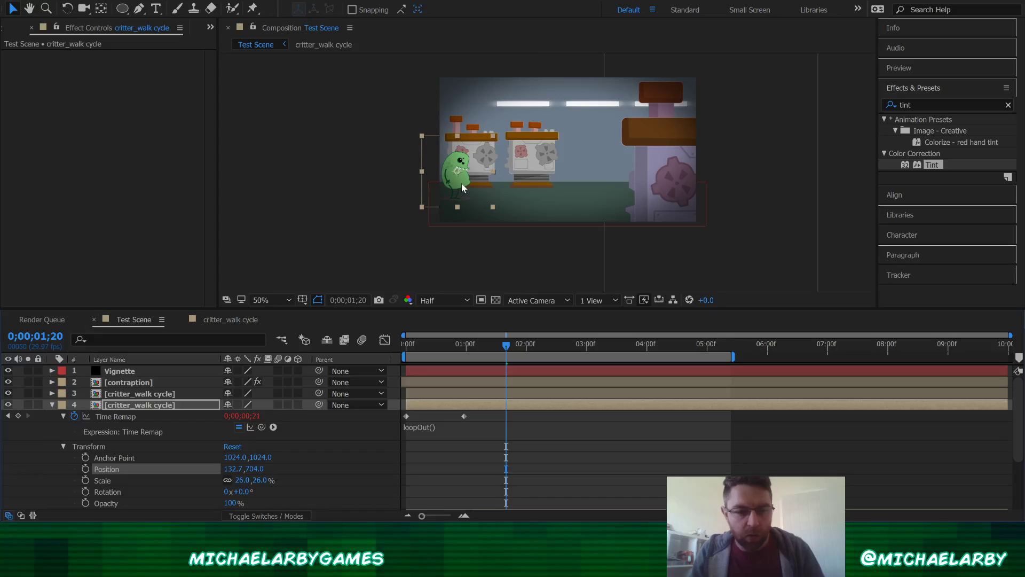
Scale the duplicate critter to 12% and place it on the floor ahead of the large critter at about 397, 857
drag(465, 181, 494, 181)
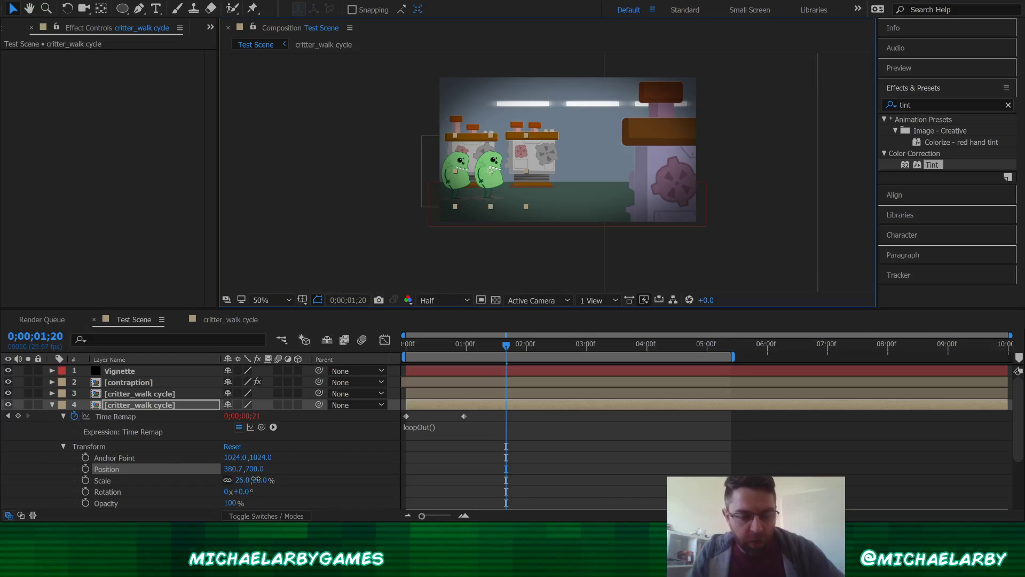
drag(255, 479, 245, 479)
scroll(469, 194, up, 1)
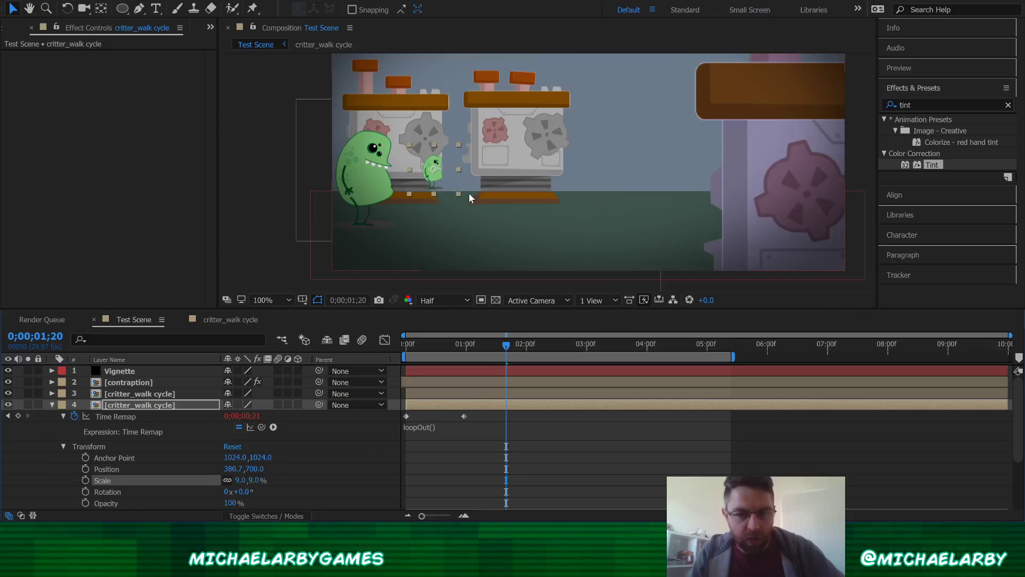
click(435, 175)
drag(435, 179, 438, 221)
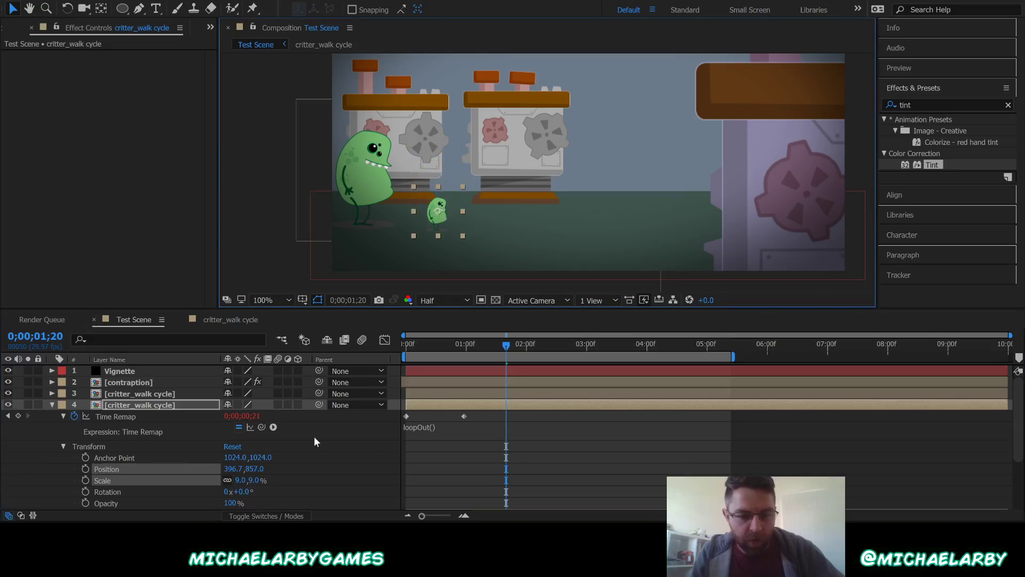
click(254, 480)
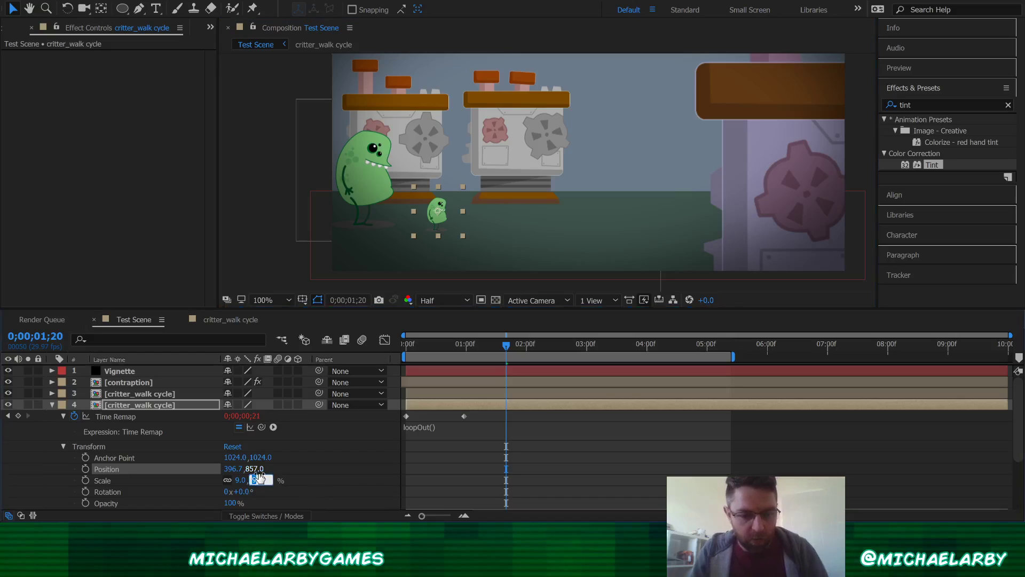
text(12)
key(Return)
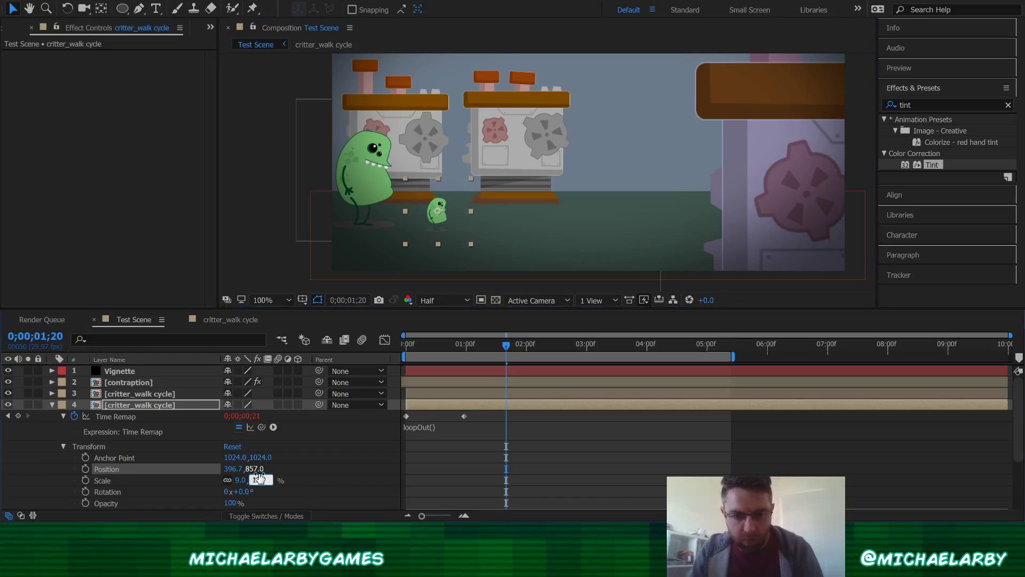
click(260, 477)
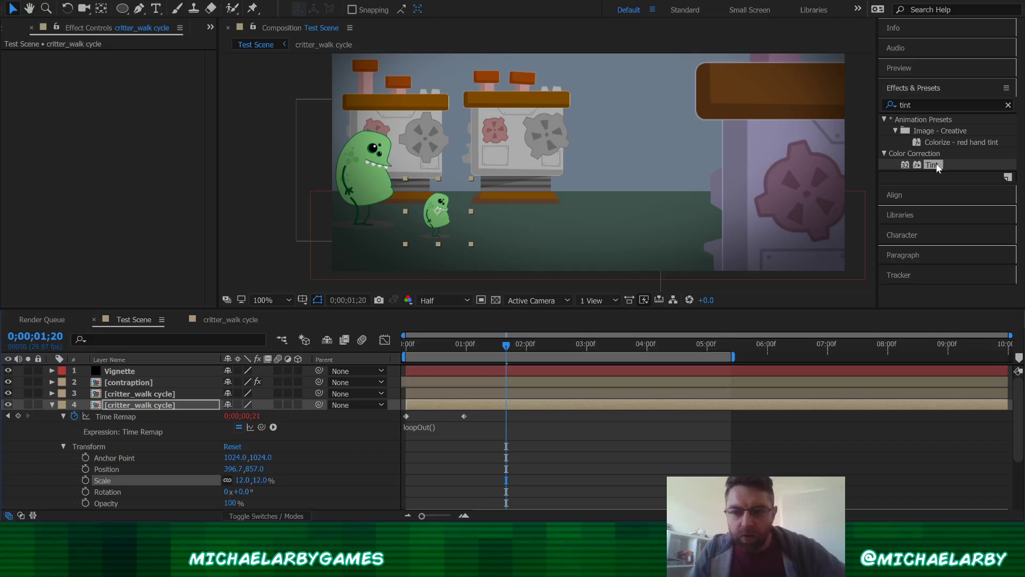
Apply the Change Color effect to the small critter's critter_walk cycle layer
drag(933, 165, 164, 402)
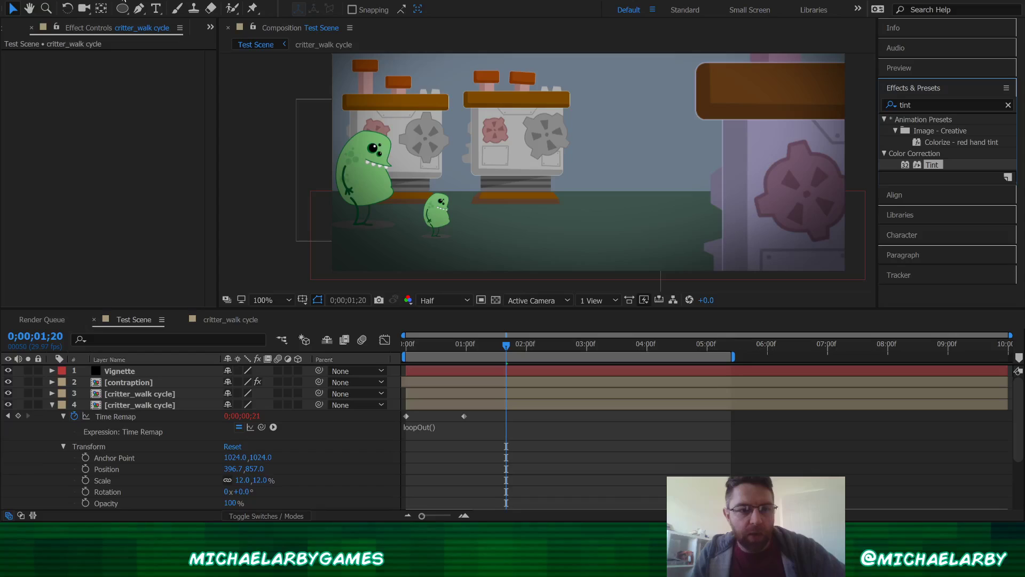
click(135, 404)
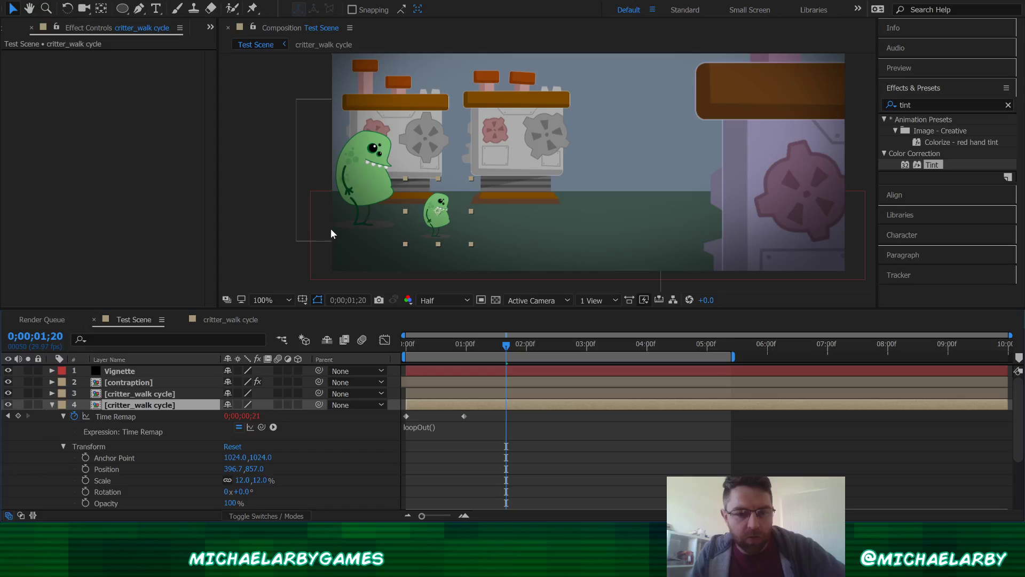
key(ctrl+alt+shift+e)
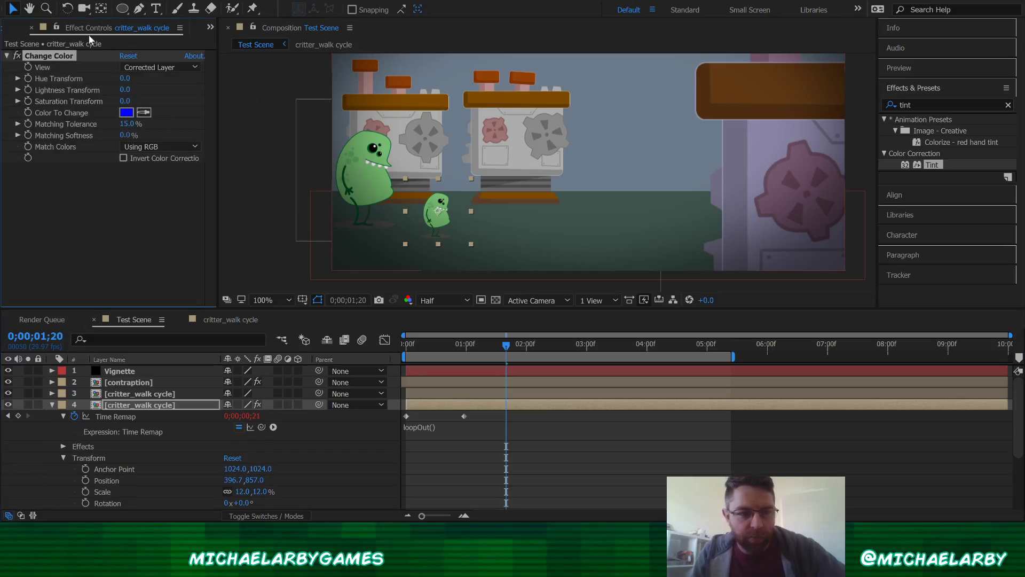
Sample the small critter's green body as the Color To Change and set Hue Transform to 124
click(143, 112)
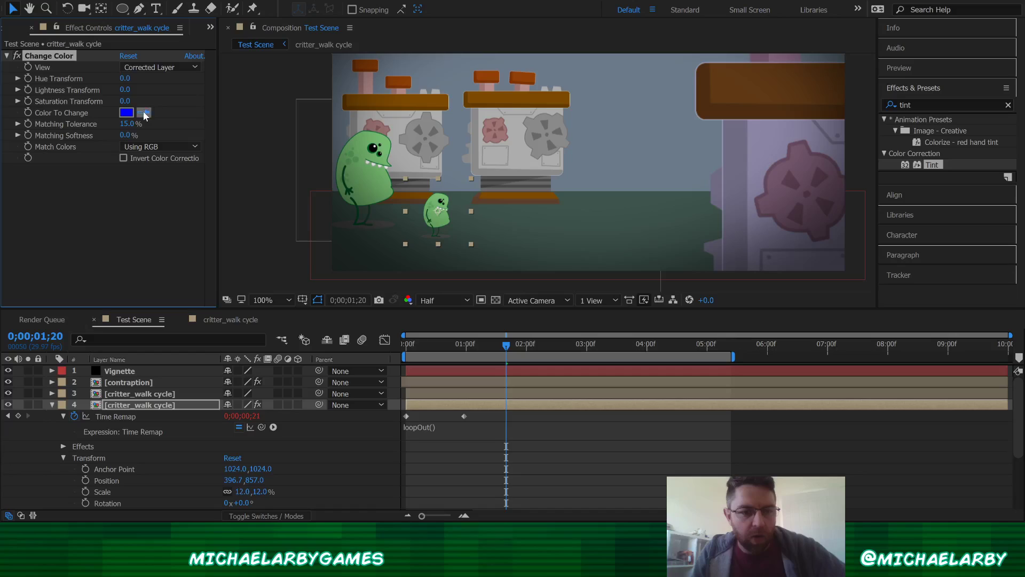
click(440, 224)
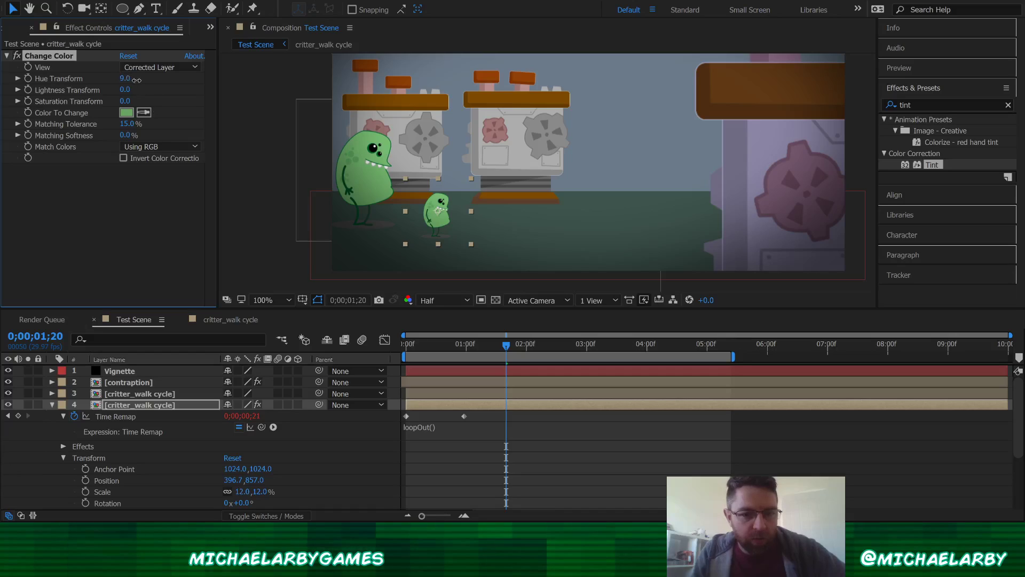
drag(137, 79, 170, 88)
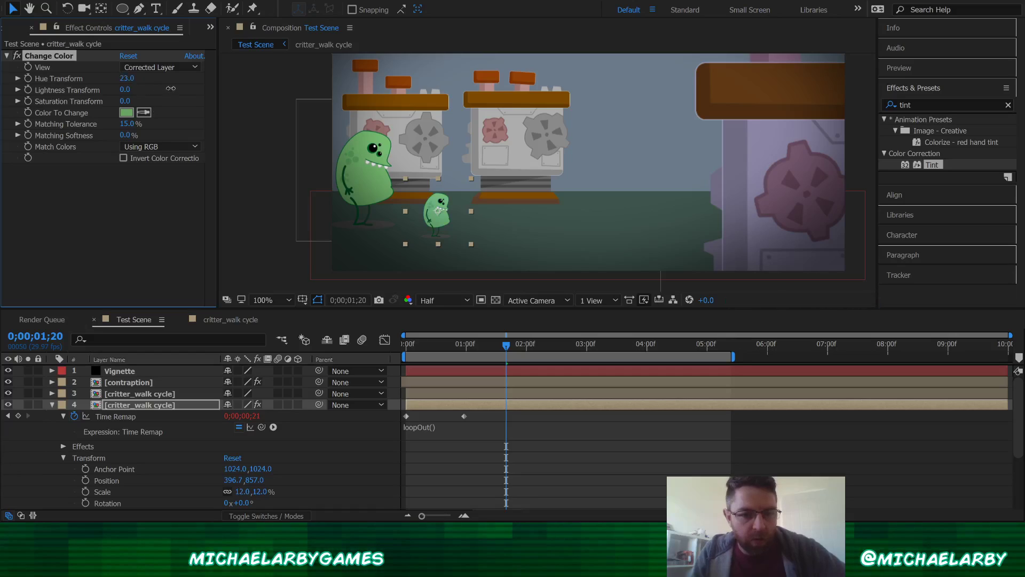
drag(250, 74, 228, 89)
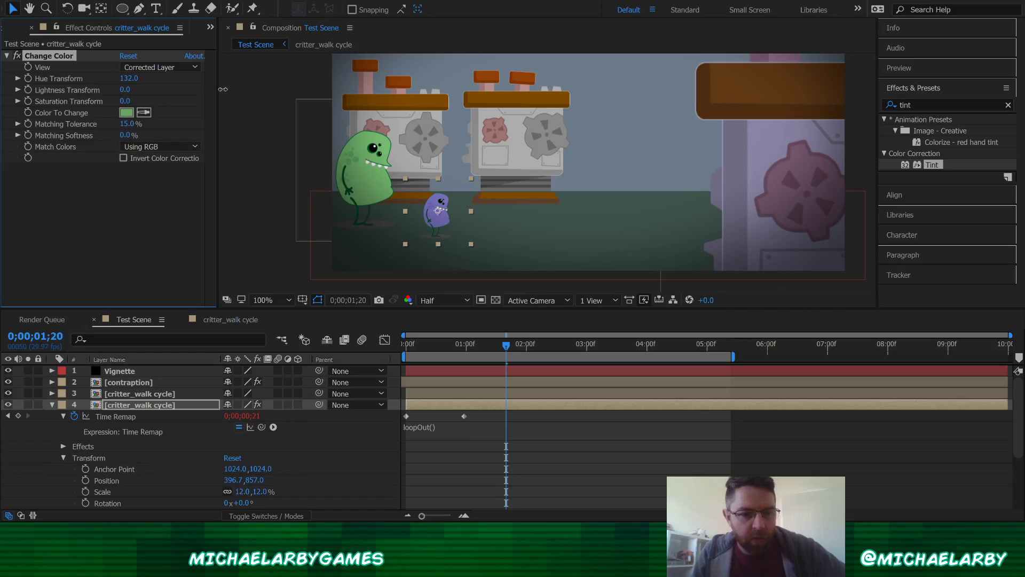
Save the project and inspect the recolored small critter up close
key(period)
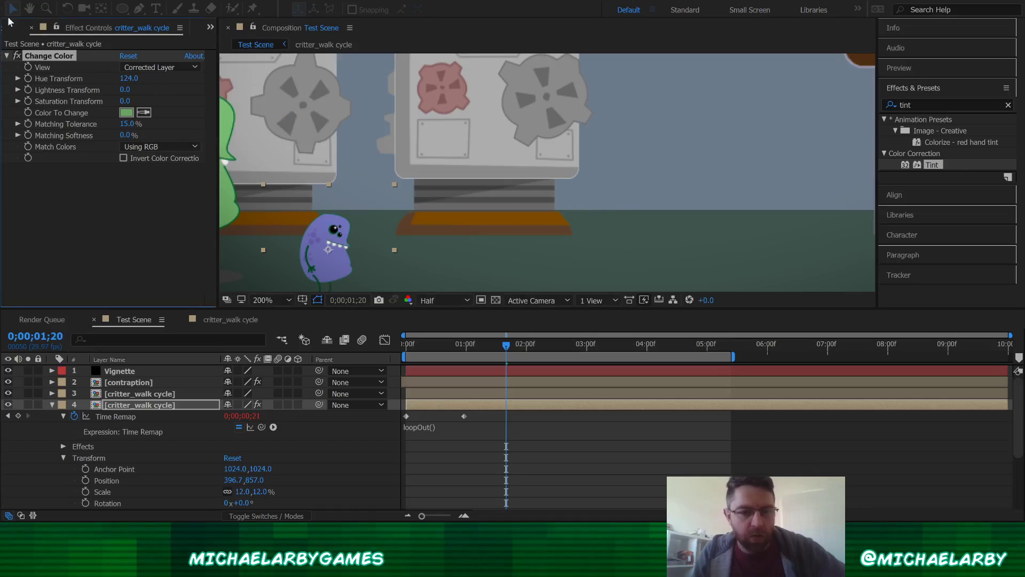
key(ctrl+s)
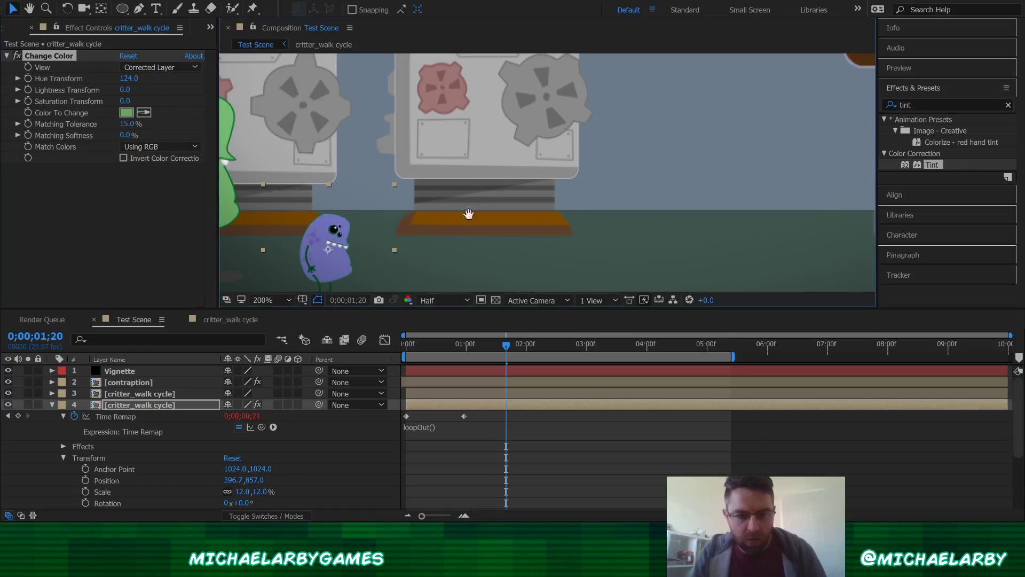
scroll(465, 216, up, 1)
scroll(480, 163, up, 1)
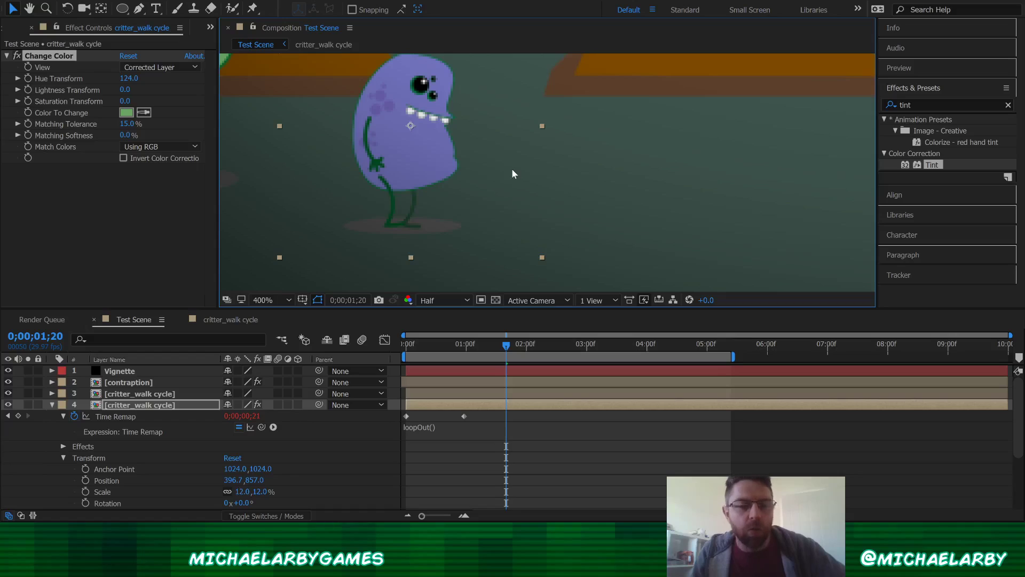
scroll(504, 214, down, 3)
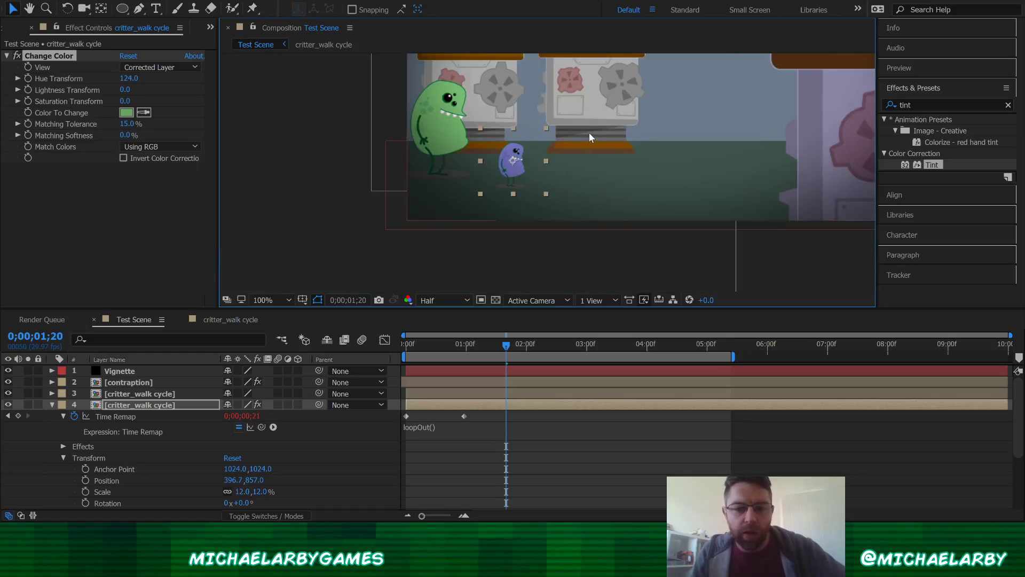
drag(588, 133, 548, 199)
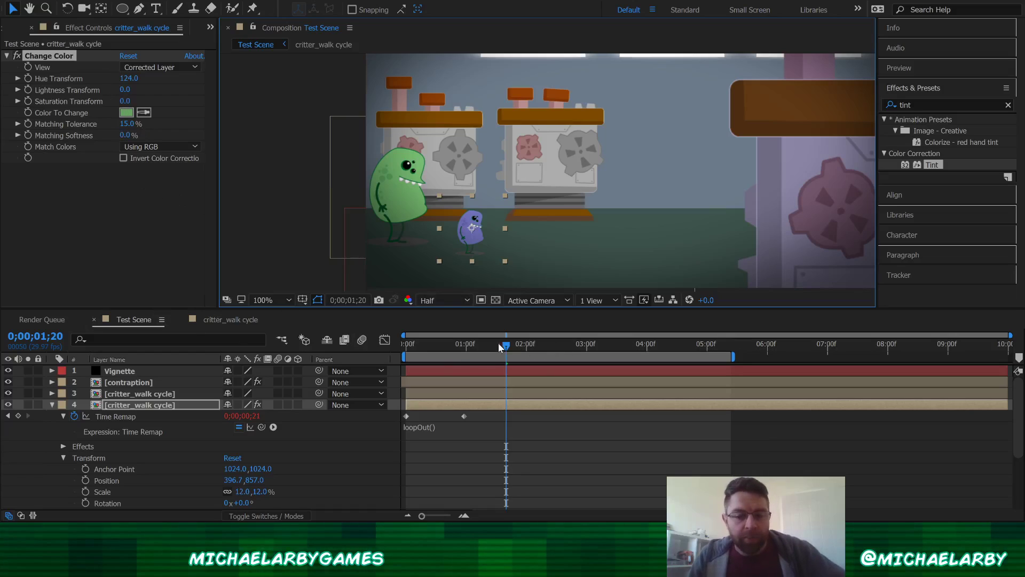
Show only the small critter's Position property and, at 0;00;00;00, move it outside the scene to about -185, 871
click(63, 416)
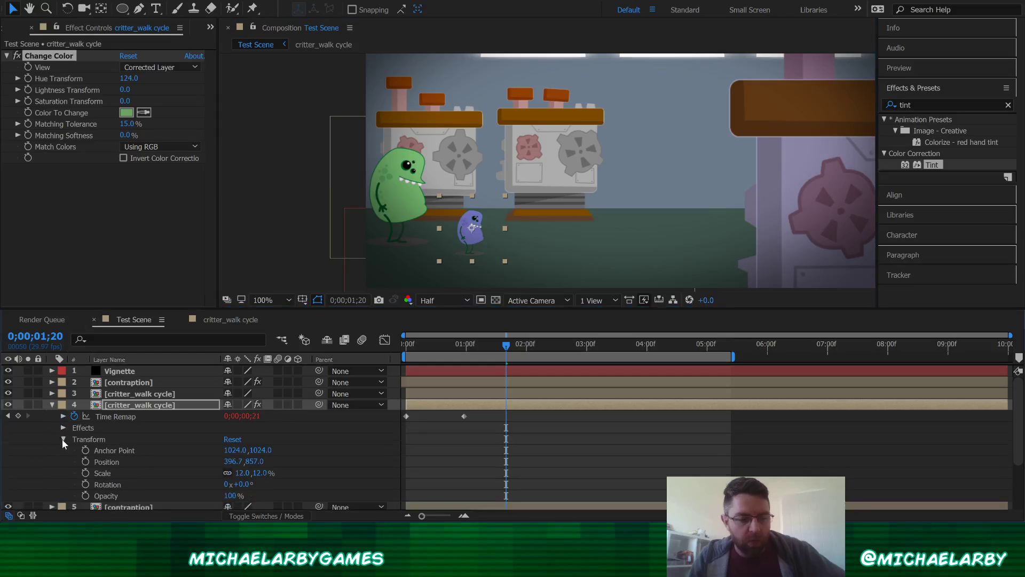
click(63, 439)
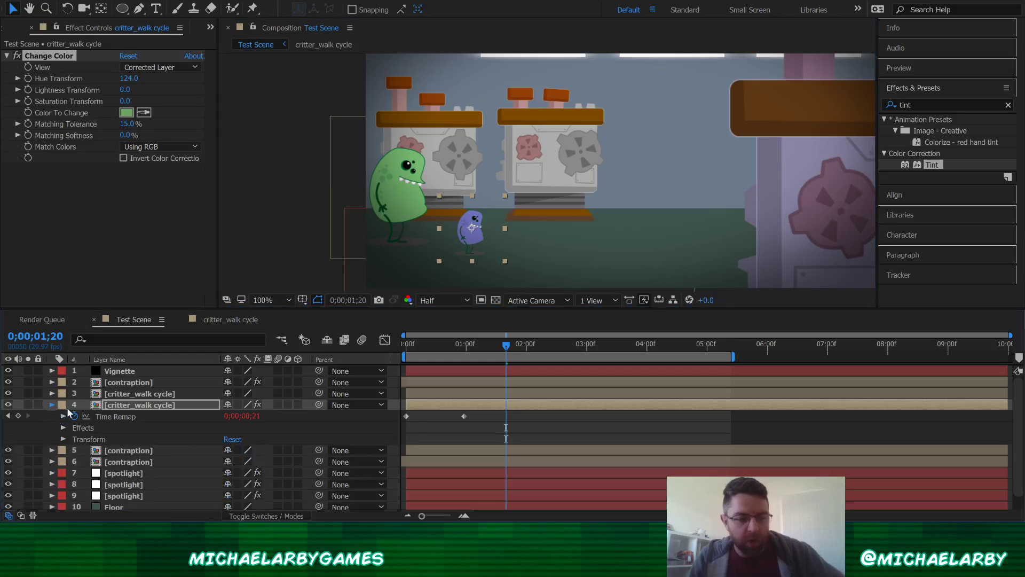
click(51, 405)
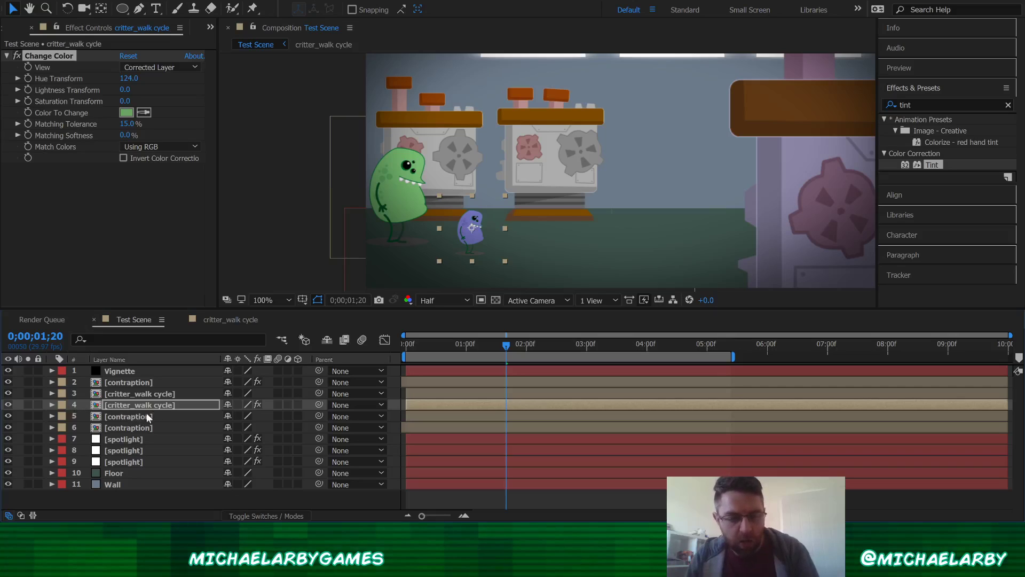
key(p)
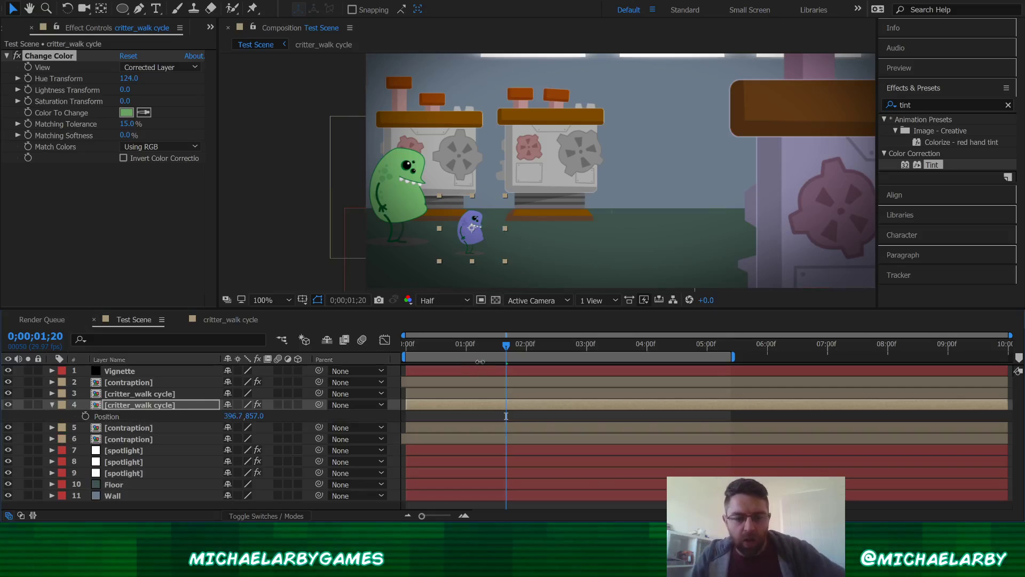
drag(480, 346, 406, 360)
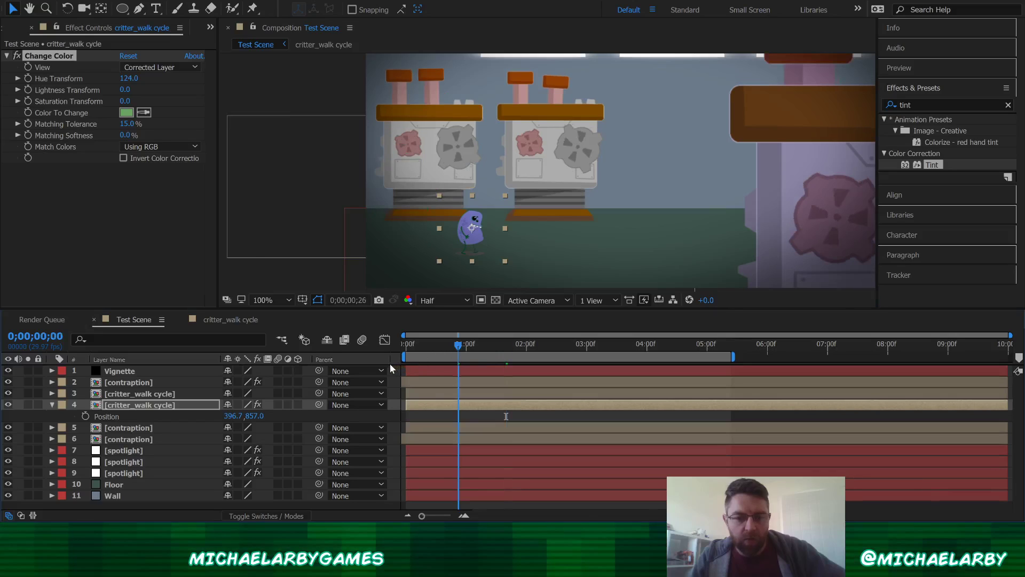
drag(469, 244, 316, 244)
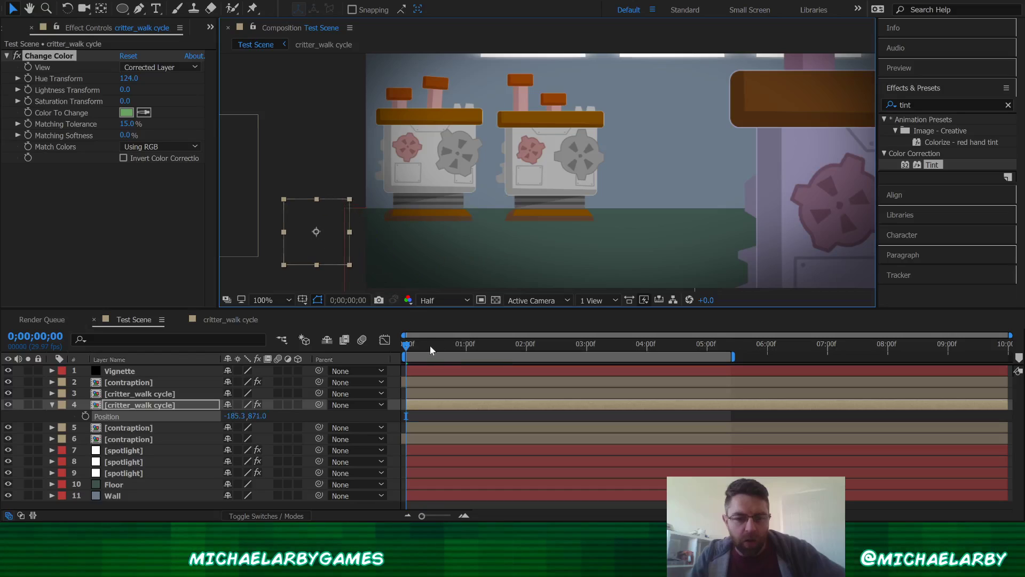
Keyframe the small critter's Position at 0;00;03;04, and at 0;00;05;11 move it behind the foreground contraption to about 1563, 881
drag(431, 345, 597, 344)
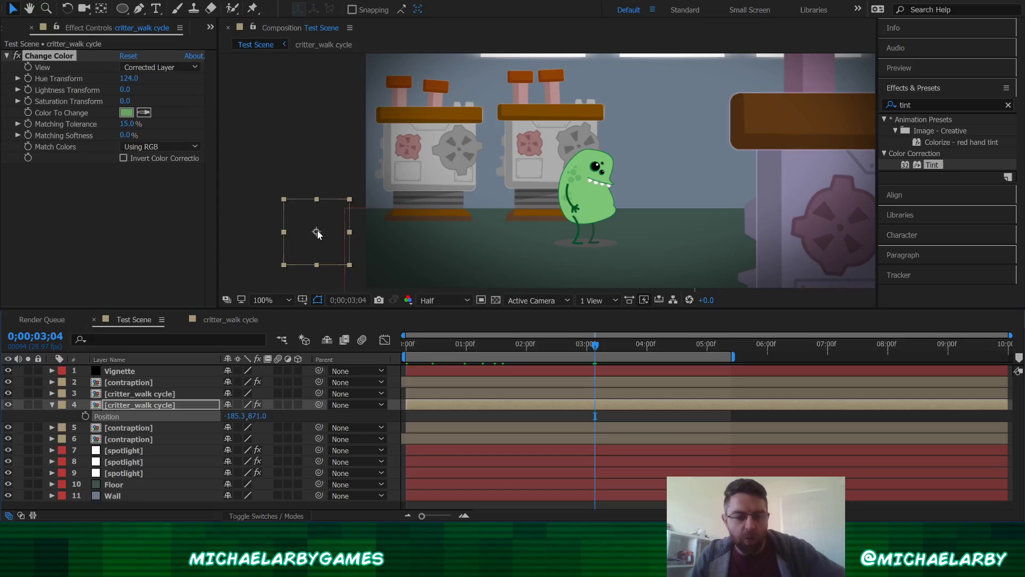
click(85, 416)
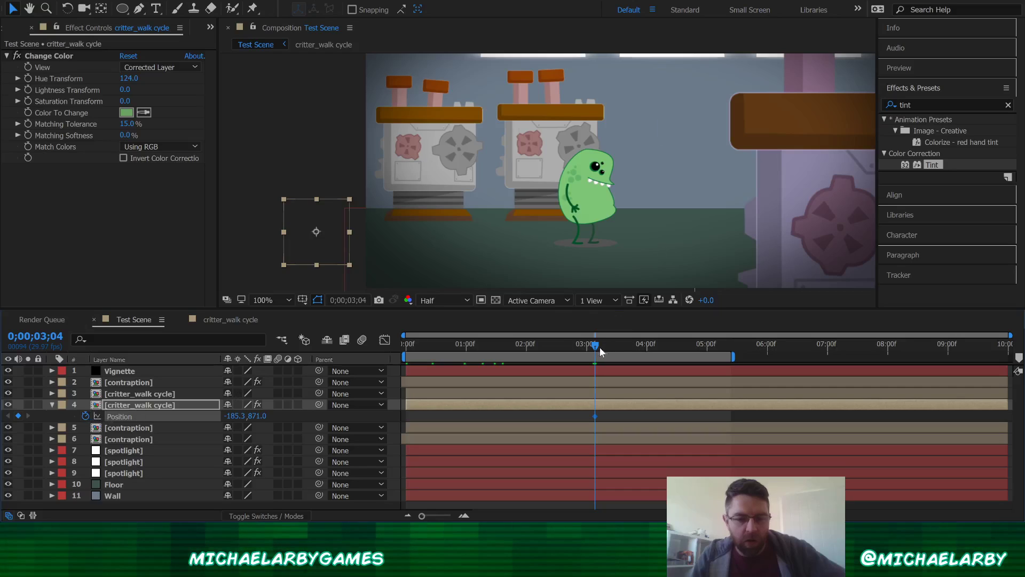
key(space)
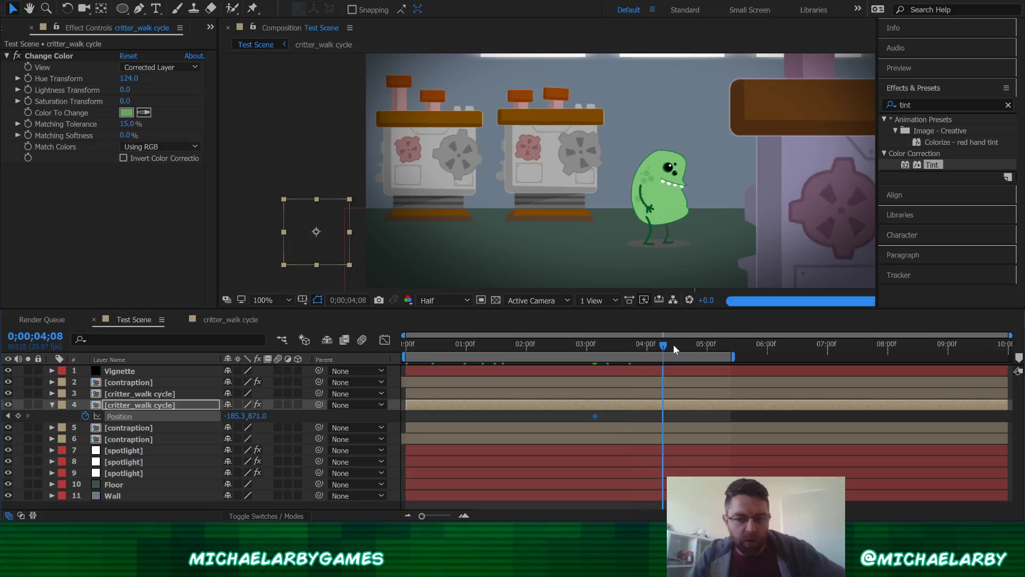
click(731, 345)
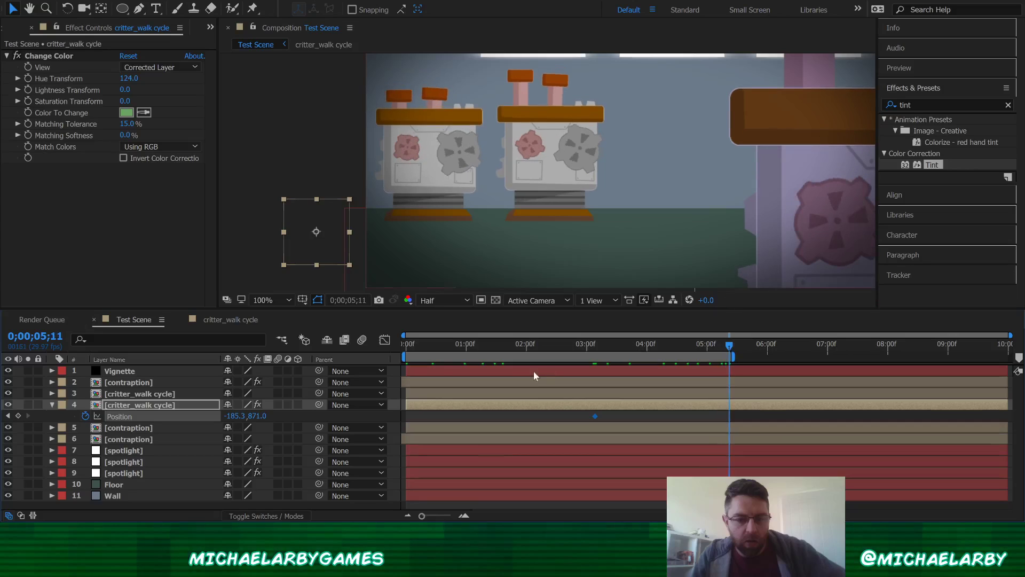
drag(329, 242, 473, 234)
drag(537, 233, 796, 247)
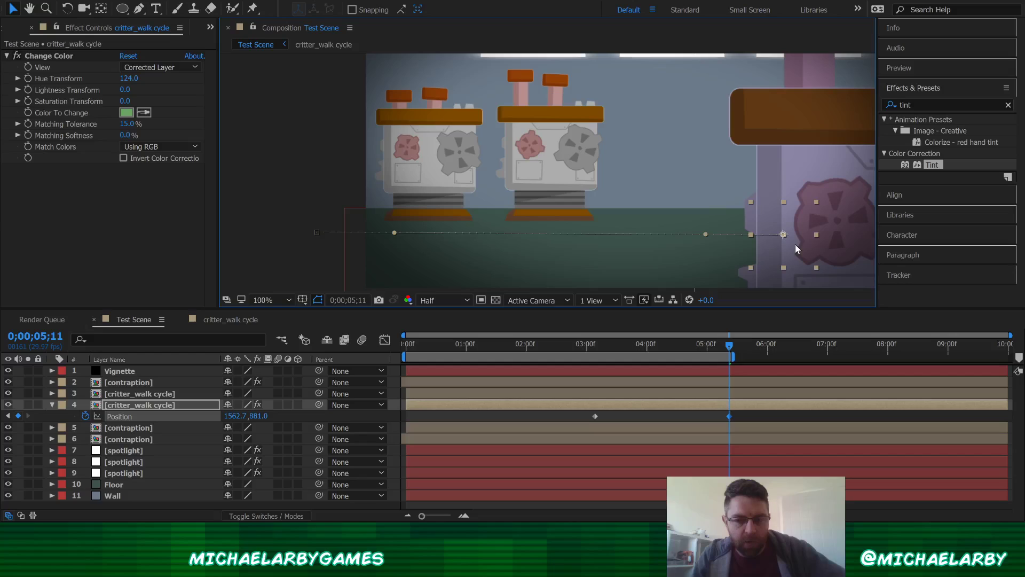
Preview the Test Scene animation from 0;00;00;02 to check both critters' walks
click(437, 345)
click(410, 347)
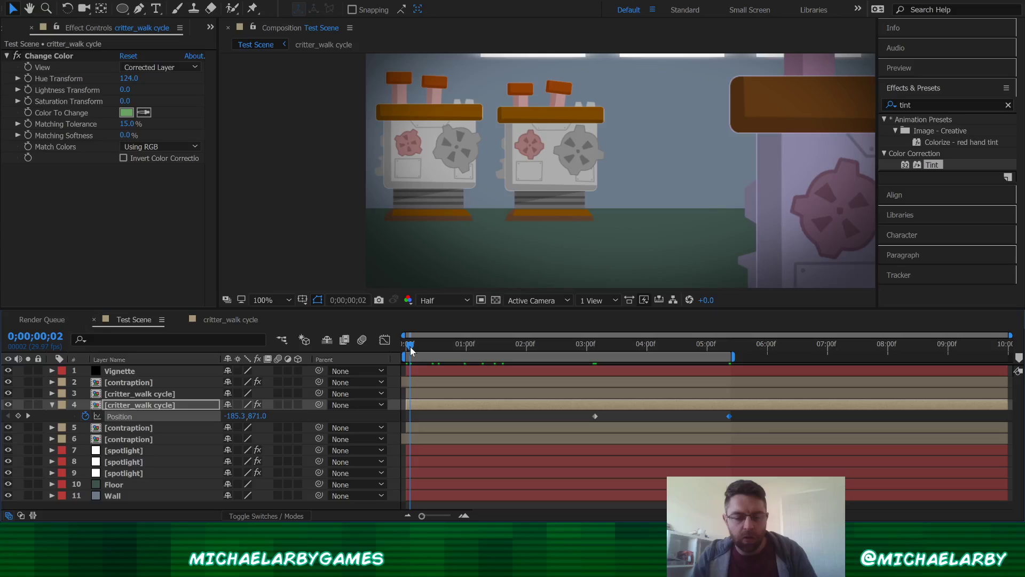
key(space)
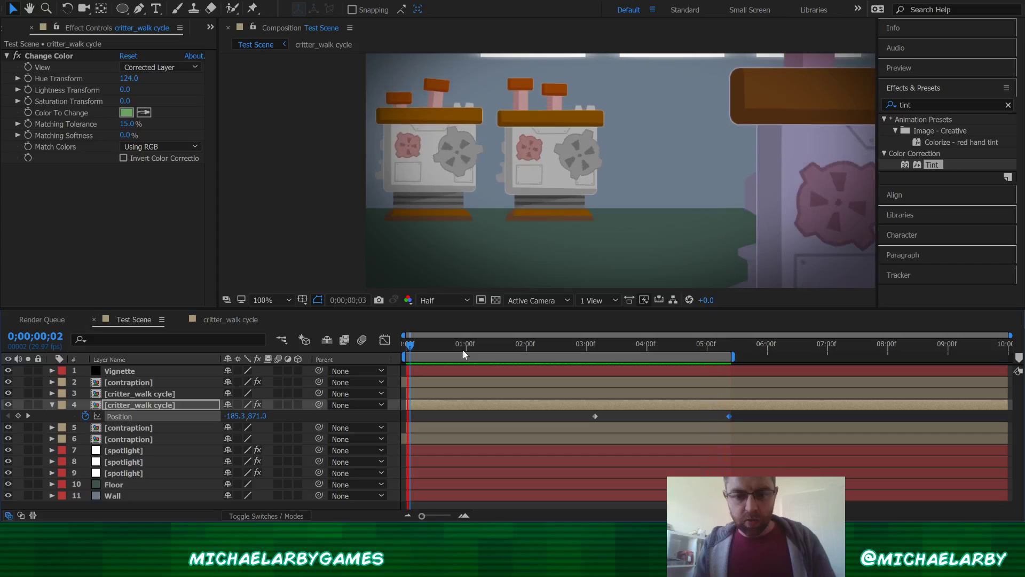
key(space)
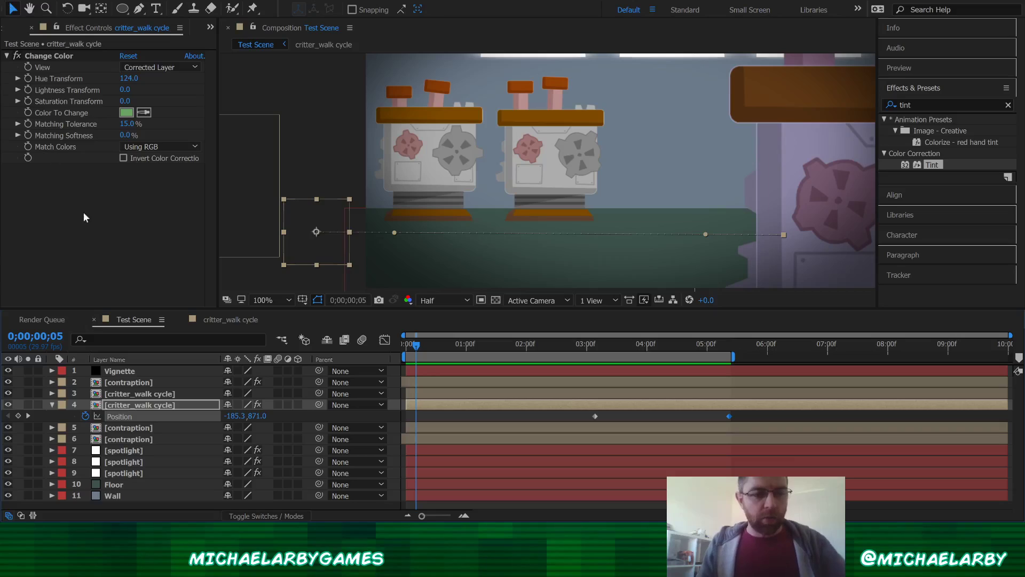
Select critter_master among the project items to view its details, and show the whole Test Scene frame at 50%
click(9, 30)
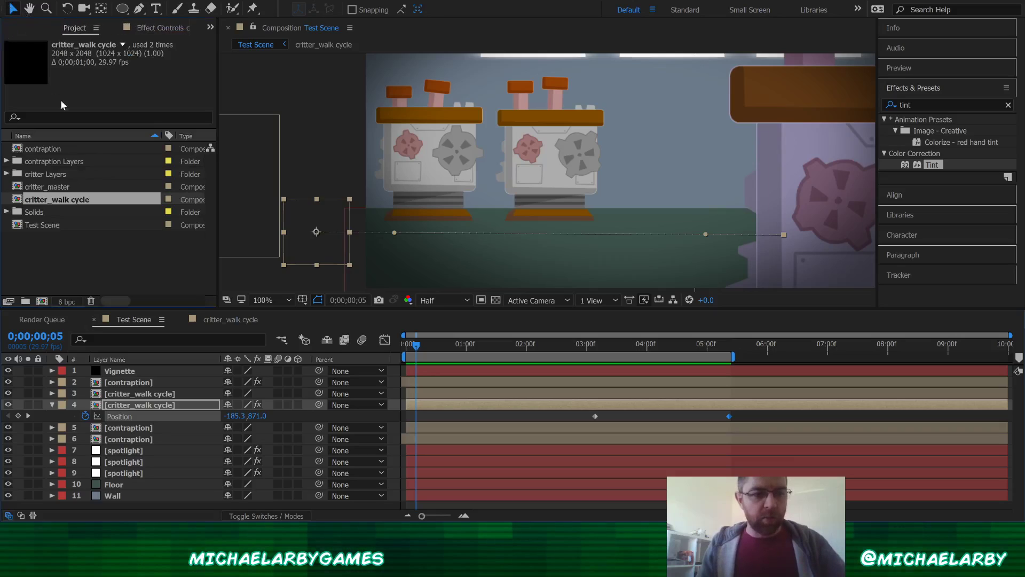
click(58, 187)
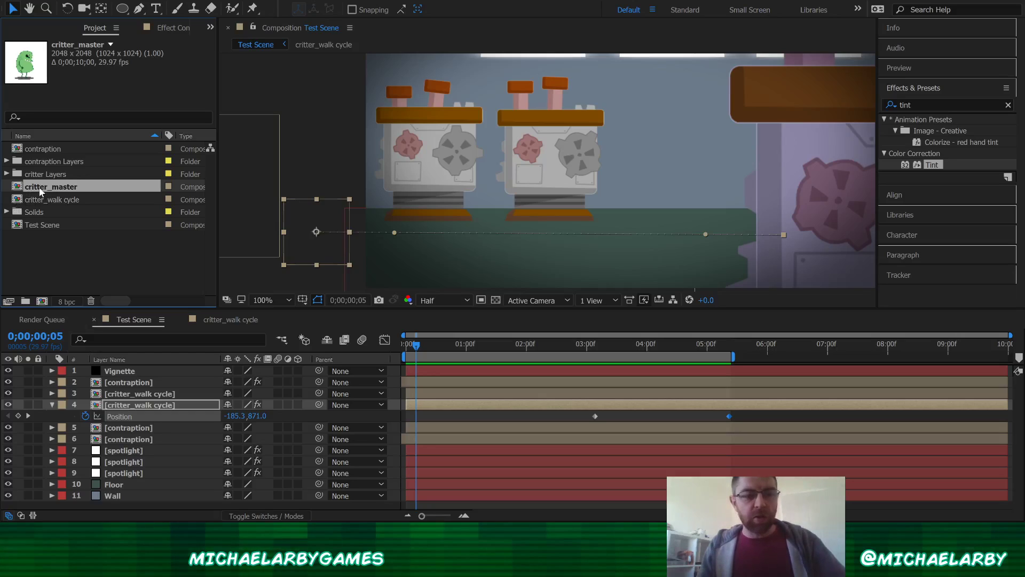
click(27, 55)
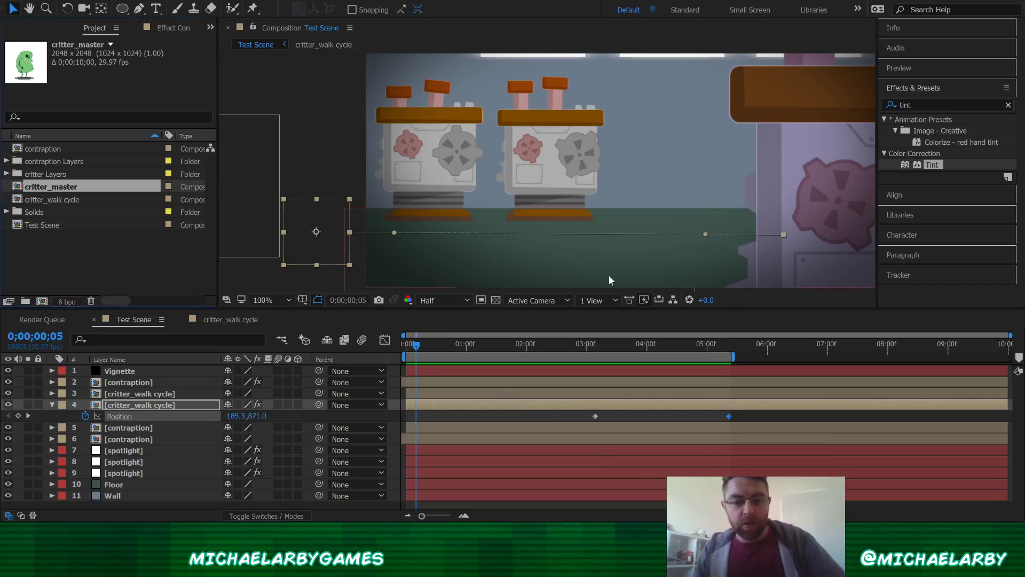
key(comma)
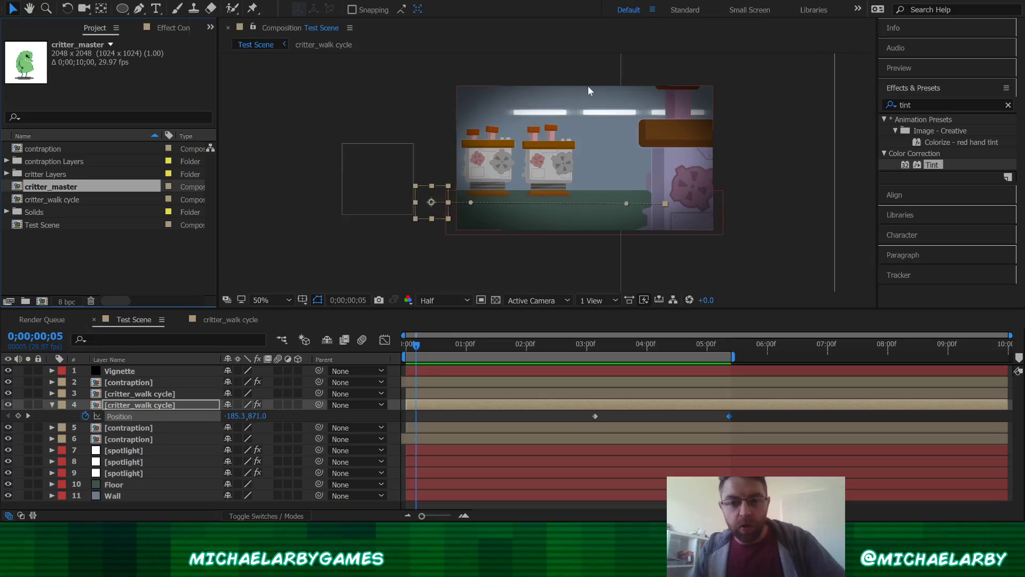